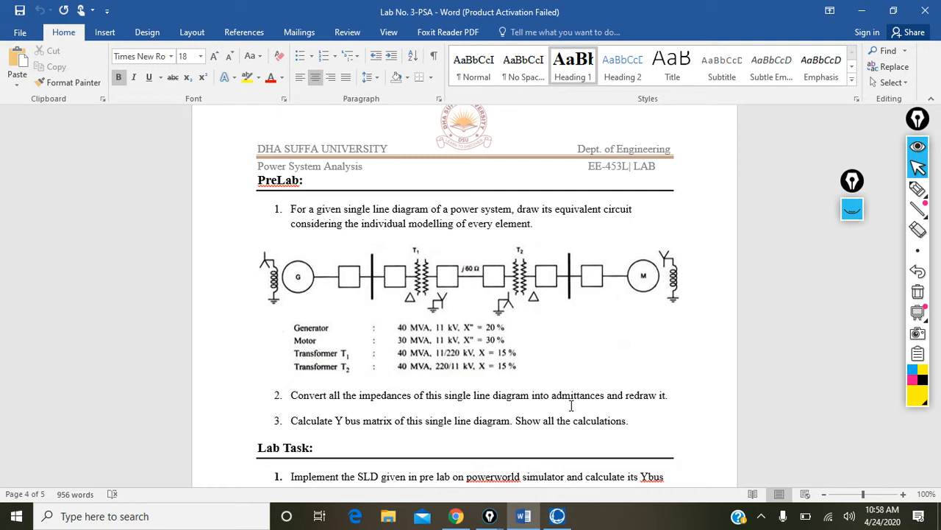
- Review the handwritten equivalent models and Y bus calculation in Chrome alongside the PreLab single line diagram in Word
click(463, 518)
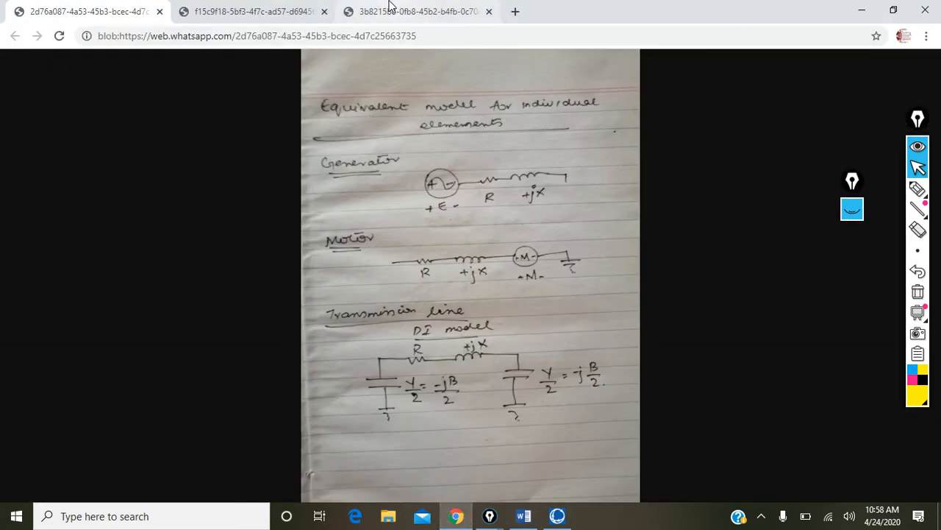
click(391, 7)
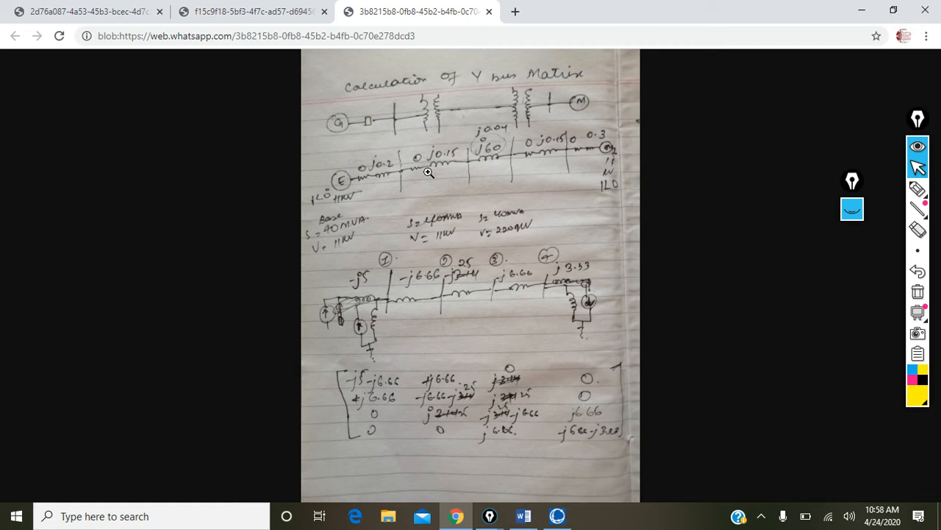
click(233, 12)
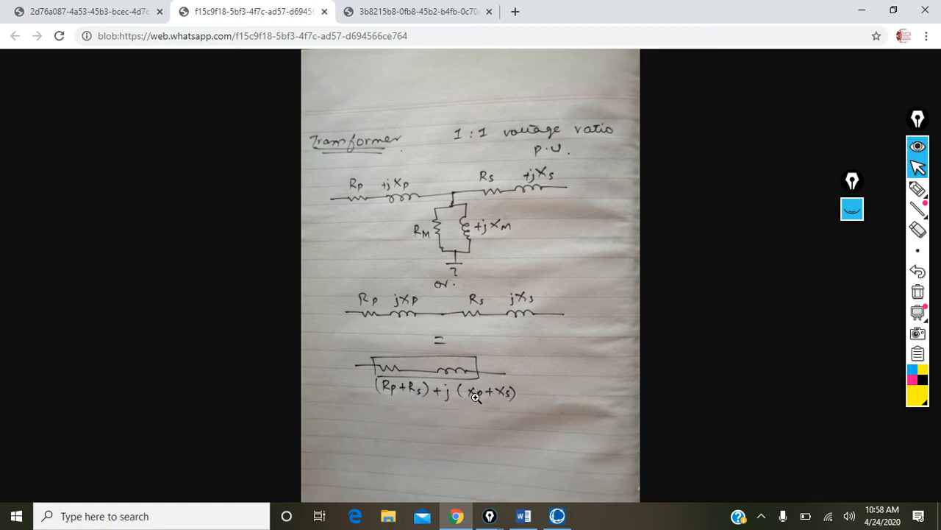
click(407, 7)
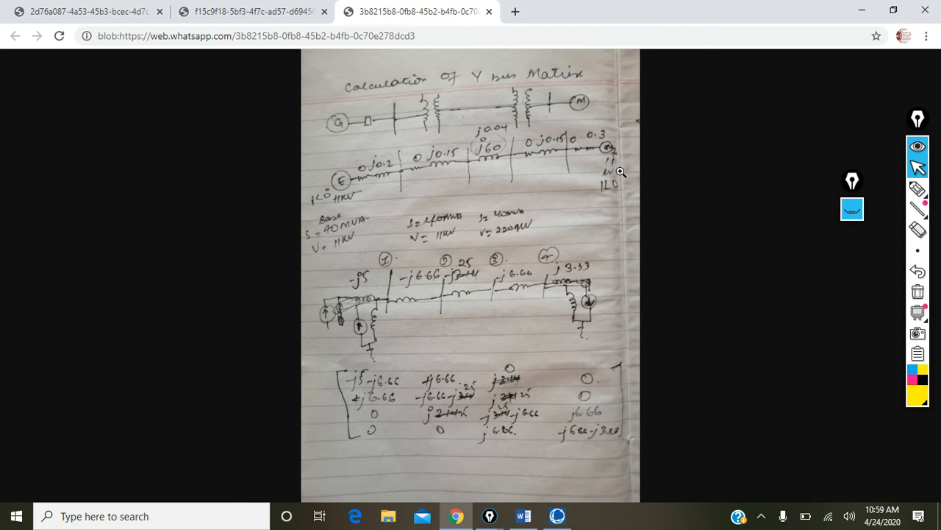
click(527, 518)
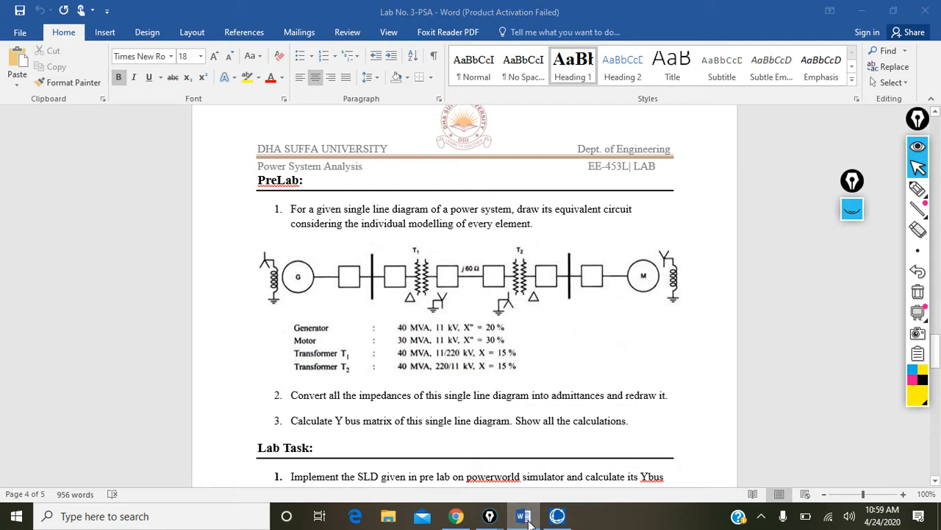
click(526, 519)
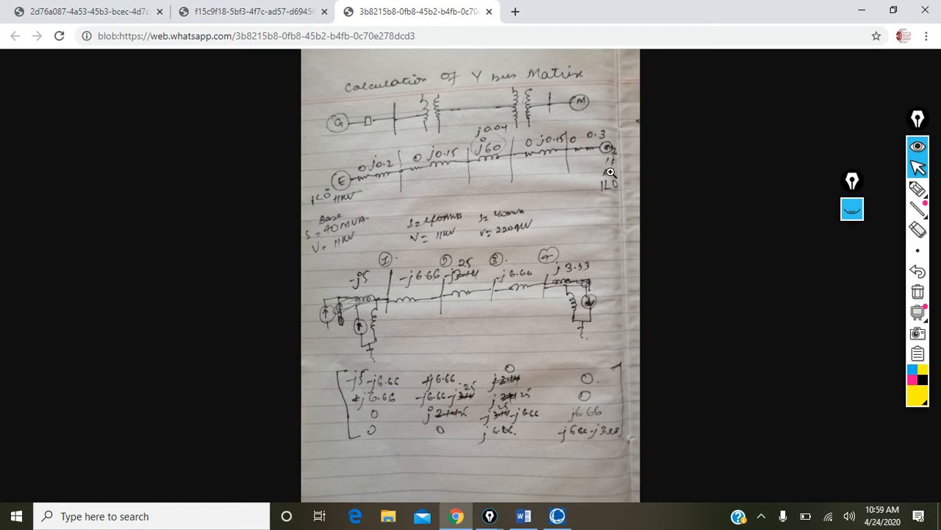
click(523, 516)
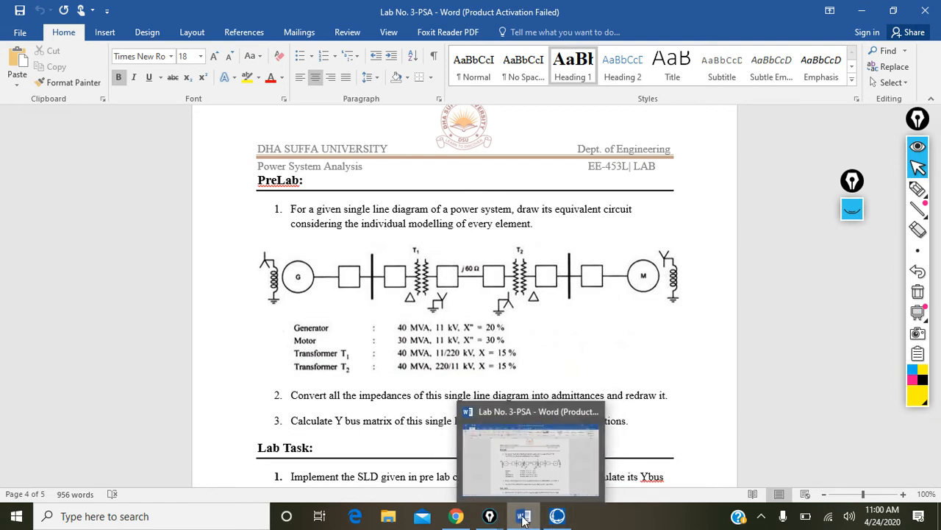
click(456, 516)
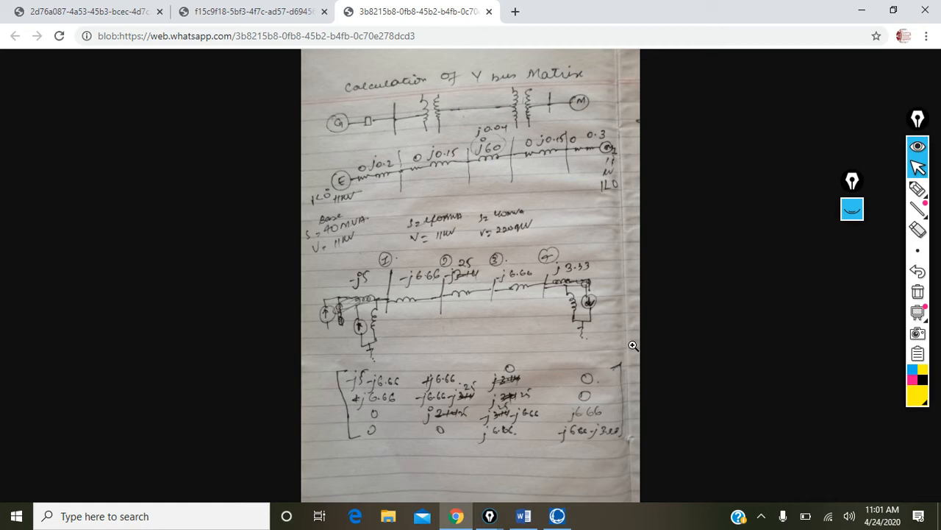
- Handwrite the term -j5 V1 in yellow beside the Y bus notes with the Pen tool and erase stray marks after it
click(917, 189)
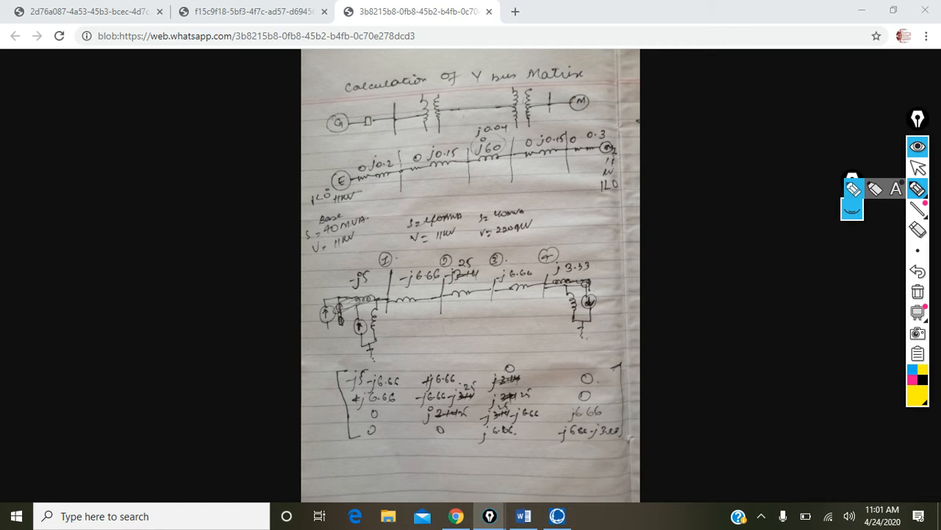
mouse_move(53, 163)
mouse_down()
mouse_move(79, 162)
mouse_move(83, 197)
mouse_up()
mouse_move(132, 127)
mouse_down()
mouse_move(139, 168)
mouse_move(160, 120)
mouse_move(208, 116)
mouse_move(222, 178)
mouse_up()
click(227, 136)
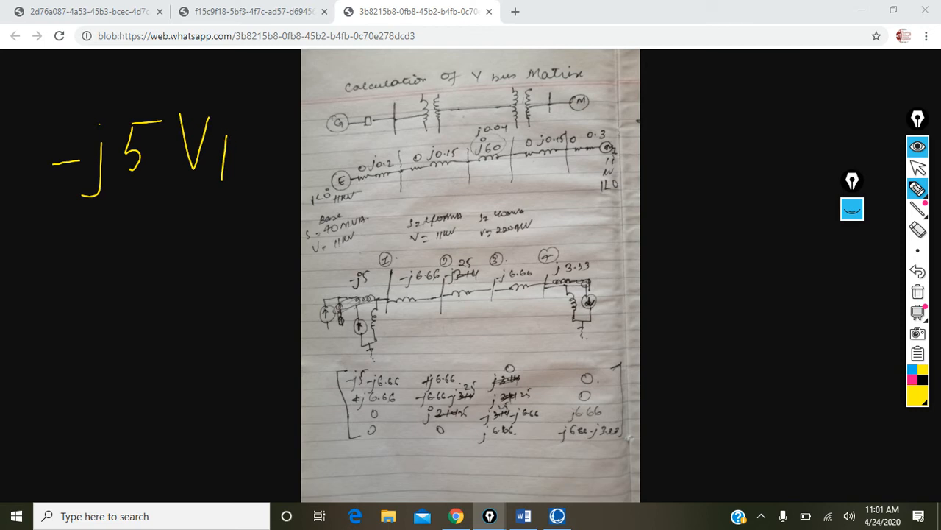
mouse_move(256, 152)
mouse_down()
mouse_move(291, 150)
mouse_move(281, 156)
mouse_up()
click(917, 229)
drag(280, 151, 287, 143)
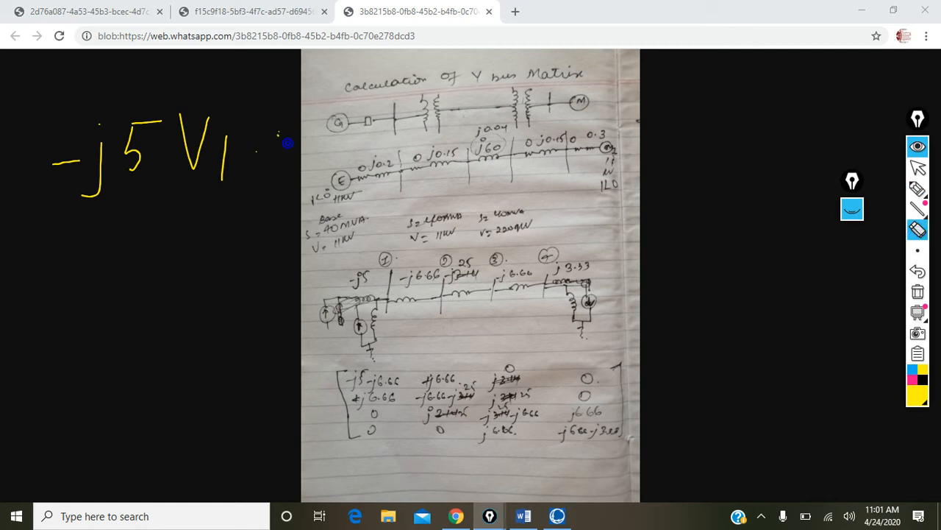
- Handwrite -j6.66 (V1 - V2) after the -j5 V1 term
click(918, 189)
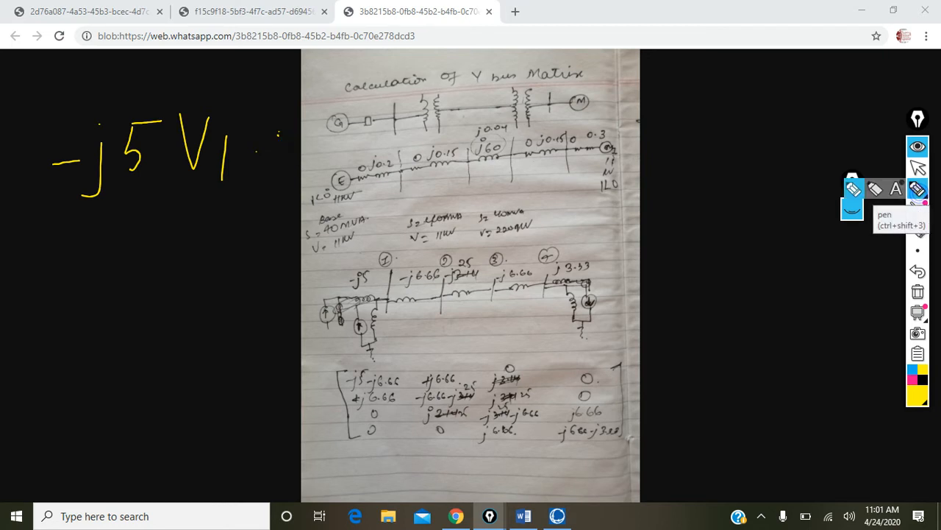
mouse_move(247, 151)
mouse_down()
mouse_move(271, 151)
mouse_move(277, 197)
mouse_up()
drag(332, 108, 321, 150)
drag(397, 111, 378, 163)
drag(426, 119, 415, 169)
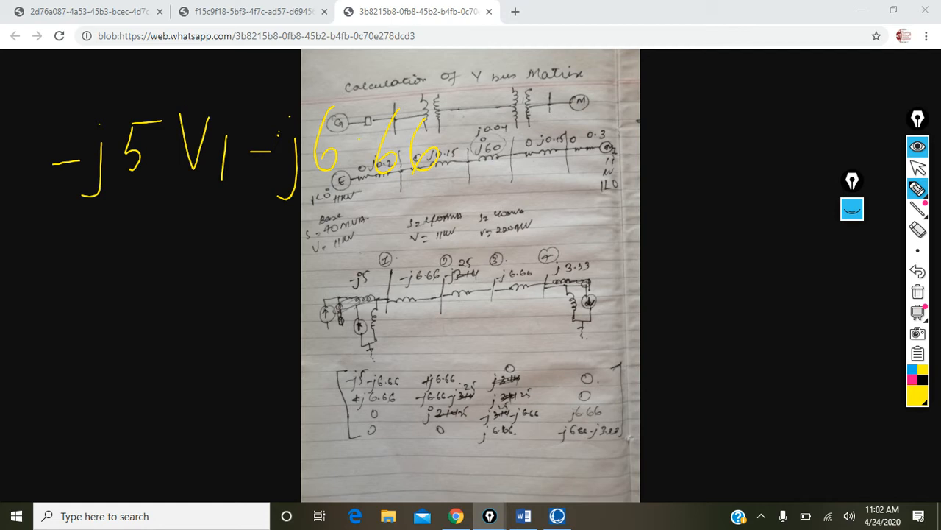
drag(484, 103, 475, 190)
mouse_move(496, 140)
mouse_down()
mouse_move(498, 168)
mouse_move(514, 122)
mouse_move(524, 182)
mouse_up()
mouse_move(545, 146)
mouse_down()
mouse_move(591, 133)
mouse_move(629, 179)
mouse_up()
drag(638, 118, 641, 189)
drag(575, 120, 586, 166)
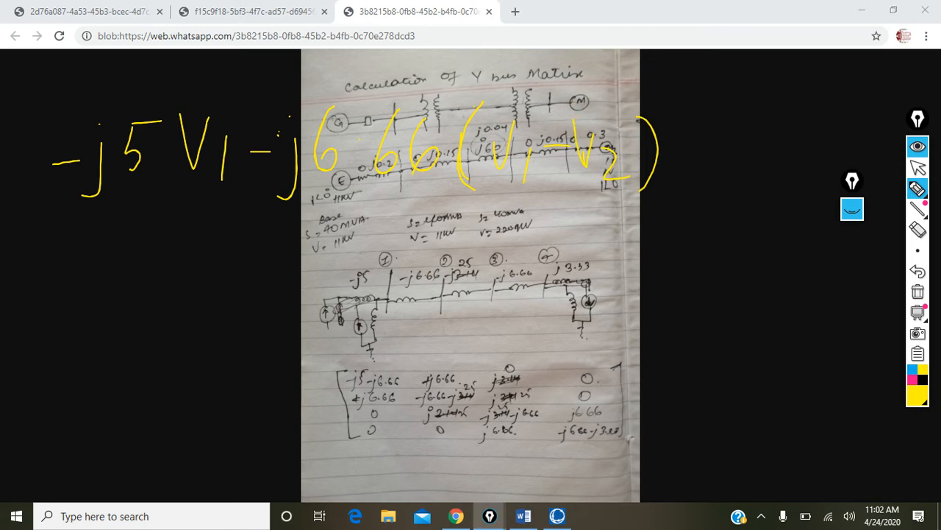
- Complete the first node equation by handwriting = I1 at its end
drag(681, 149, 703, 146)
drag(681, 171, 699, 168)
mouse_move(747, 125)
mouse_down()
mouse_move(740, 159)
mouse_move(757, 118)
mouse_up()
mouse_move(725, 163)
mouse_down()
mouse_move(750, 160)
mouse_move(770, 180)
mouse_up()
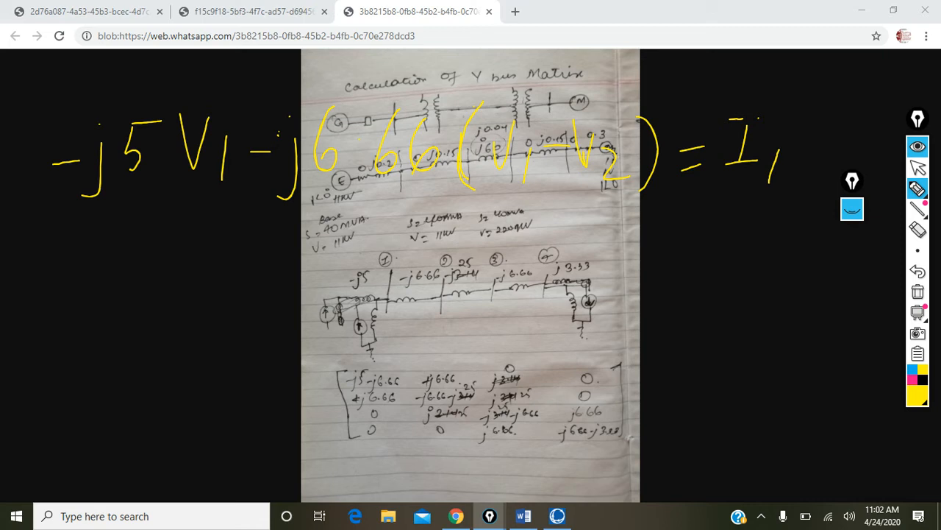
- Start the second node equation below the first by handwriting -j6.66 (V2 - V1)
mouse_move(51, 302)
mouse_down()
mouse_move(71, 302)
mouse_move(78, 340)
mouse_up()
drag(135, 259, 122, 293)
click(96, 274)
click(163, 280)
drag(208, 263, 188, 287)
drag(248, 250, 228, 274)
mouse_move(303, 310)
mouse_down()
mouse_move(303, 228)
mouse_move(336, 245)
mouse_move(365, 299)
mouse_up()
mouse_move(367, 267)
mouse_down()
mouse_move(423, 237)
mouse_move(412, 277)
mouse_move(440, 291)
mouse_up()
drag(461, 233, 472, 292)
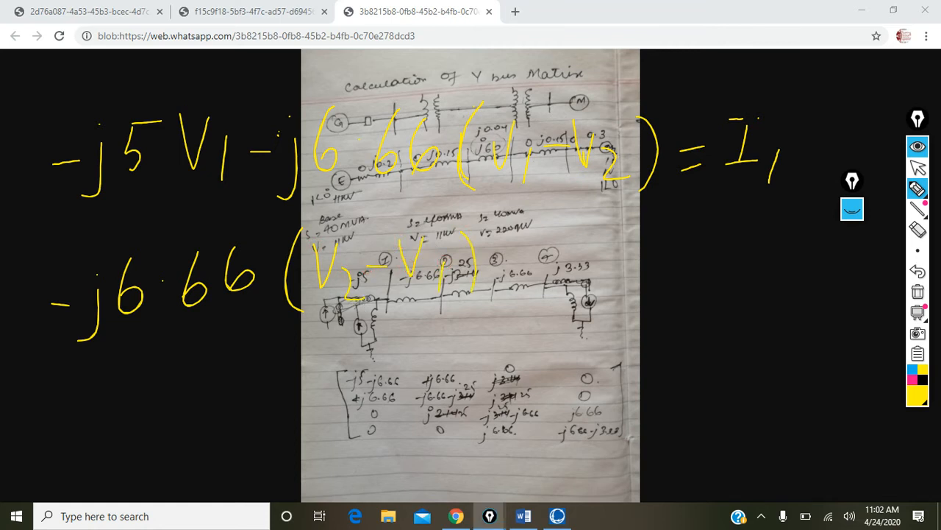
- Erase the misplaced stroke after the second equation's bracket and handwrite -j25 there
mouse_move(492, 265)
mouse_down()
mouse_move(518, 261)
mouse_move(508, 247)
mouse_up()
click(918, 230)
click(512, 272)
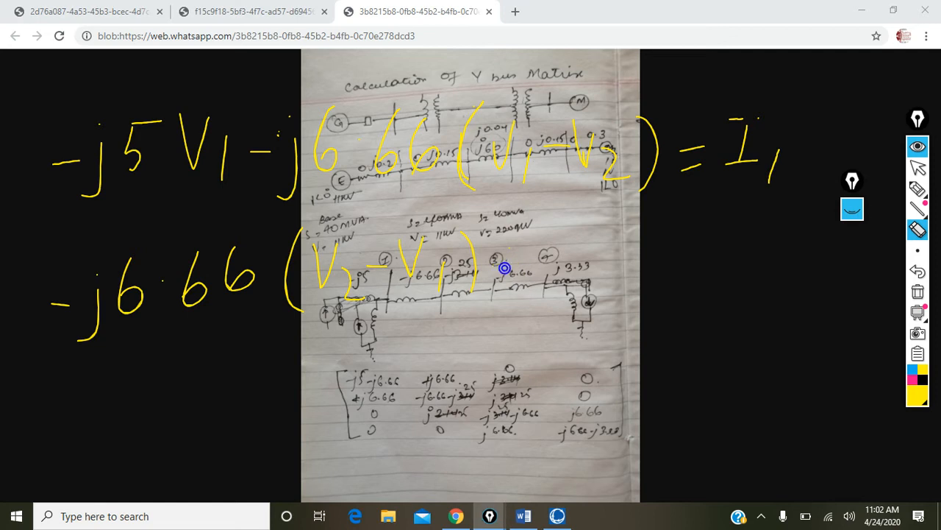
click(918, 188)
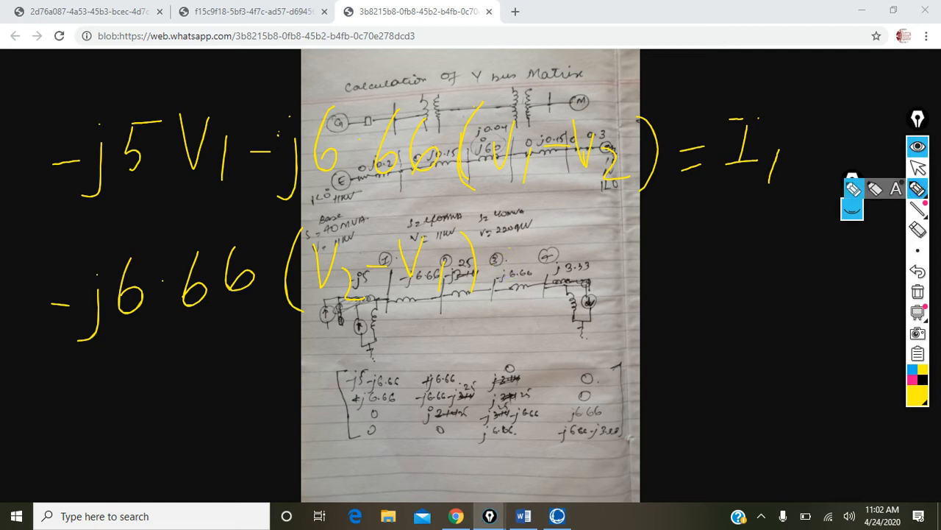
drag(524, 259, 512, 294)
drag(491, 262, 504, 259)
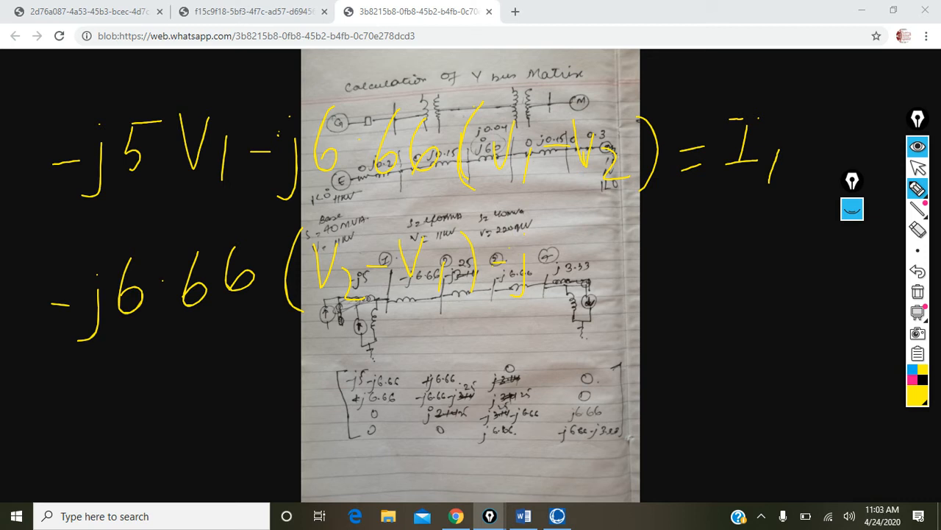
mouse_move(542, 242)
mouse_down()
mouse_move(563, 267)
mouse_move(595, 280)
mouse_move(578, 288)
mouse_up()
drag(579, 243, 619, 235)
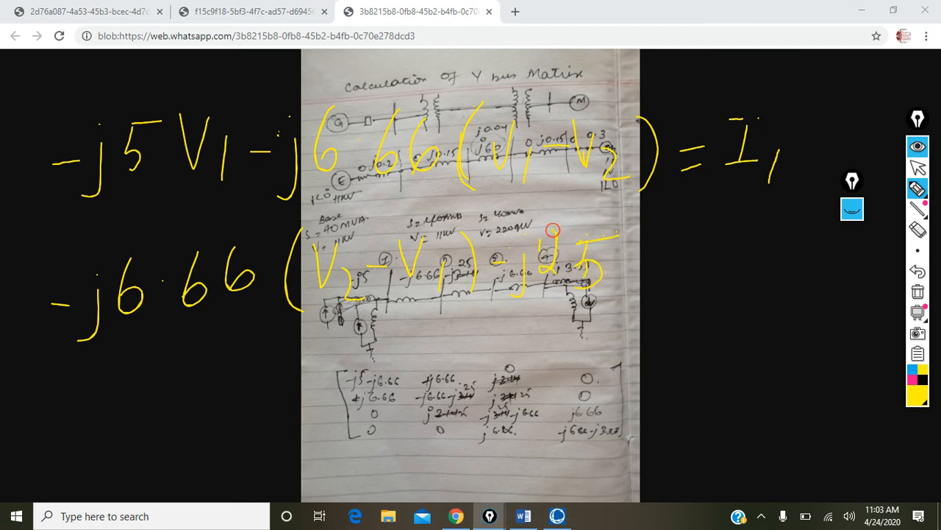
- Complete the second node equation by handwriting (V2 - V3) = I2 after -j25
drag(627, 265, 637, 292)
drag(646, 236, 671, 235)
mouse_move(668, 270)
mouse_down()
mouse_move(676, 291)
mouse_move(685, 289)
mouse_move(705, 257)
mouse_move(750, 285)
mouse_up()
mouse_move(739, 221)
mouse_down()
mouse_move(709, 230)
mouse_move(769, 283)
mouse_move(811, 264)
mouse_up()
drag(807, 248, 792, 251)
mouse_move(840, 224)
mouse_down()
mouse_move(838, 270)
mouse_move(855, 218)
mouse_up()
drag(820, 274, 870, 280)
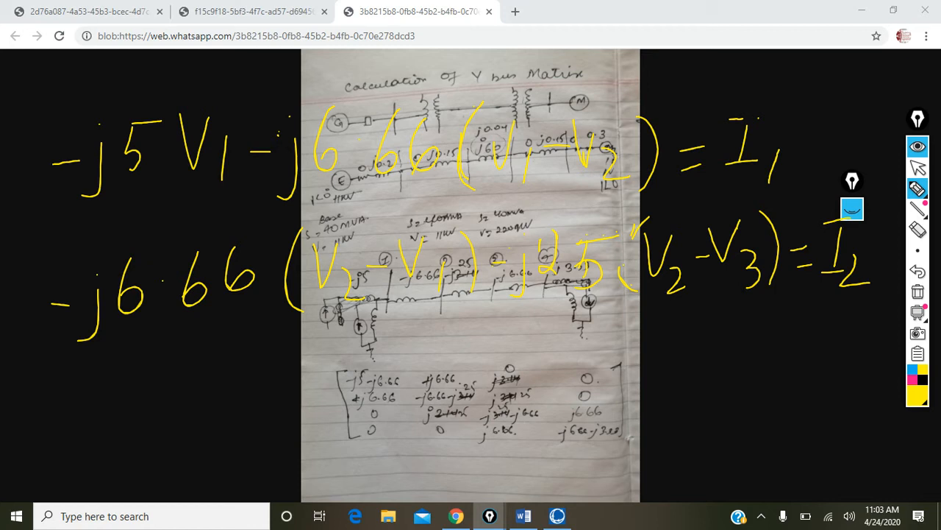
- Clear the handwritten equations, then underline the branch between buses 3 and 4 and the diagonal entries in matrix rows 2 to 4
click(918, 292)
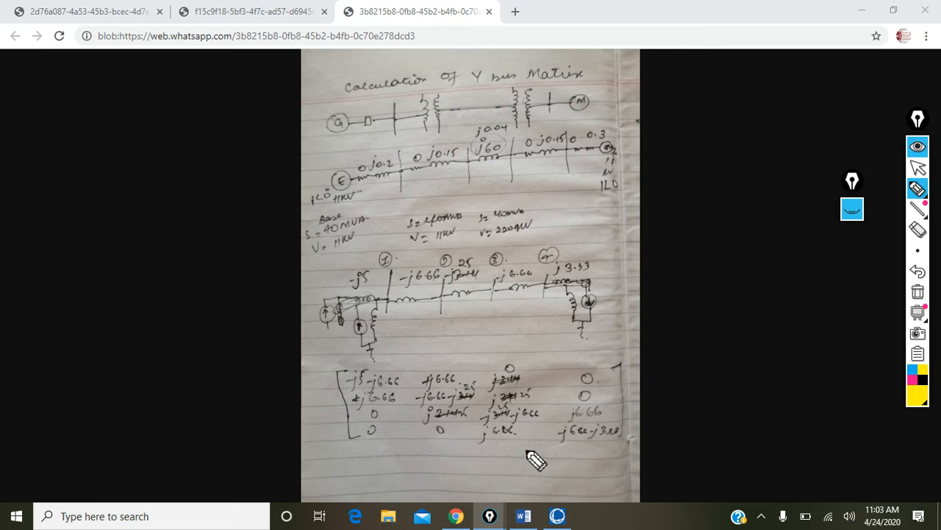
drag(475, 401, 441, 403)
drag(535, 286, 492, 290)
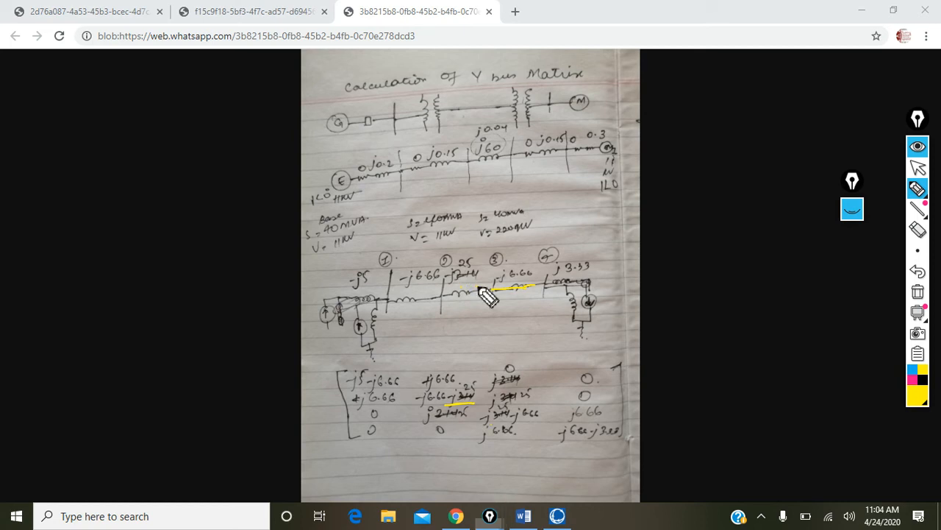
drag(472, 426, 539, 418)
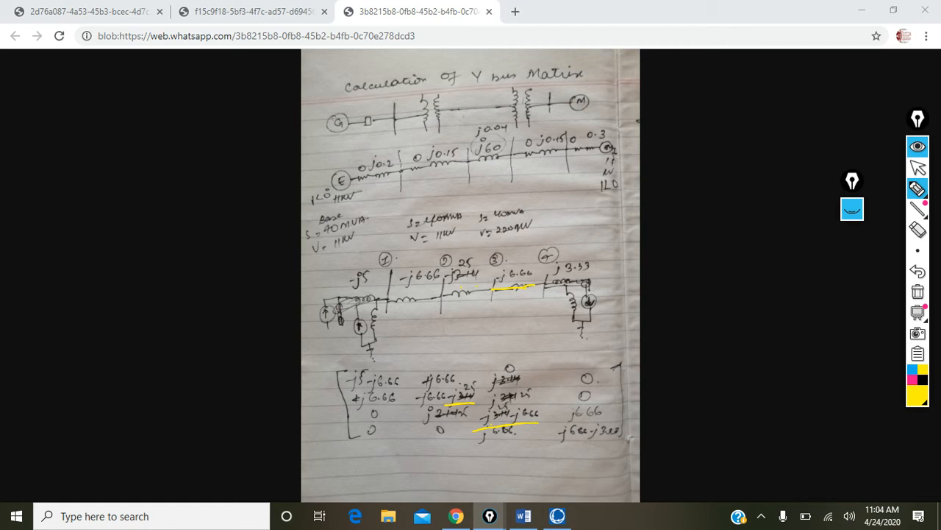
drag(644, 447, 570, 451)
- Number the Y bus matrix rows and columns 1 to 4 and underline the branch between buses 1 and 2
click(414, 292)
click(431, 288)
drag(305, 378, 333, 390)
click(380, 346)
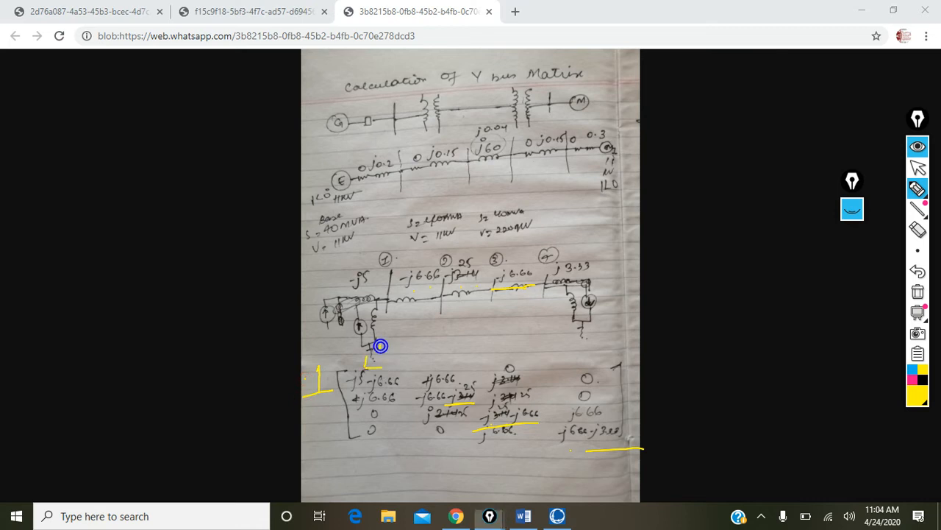
click(366, 366)
drag(374, 338, 373, 366)
mouse_move(430, 349)
mouse_down()
mouse_move(439, 364)
mouse_move(459, 366)
mouse_up()
drag(507, 343, 509, 363)
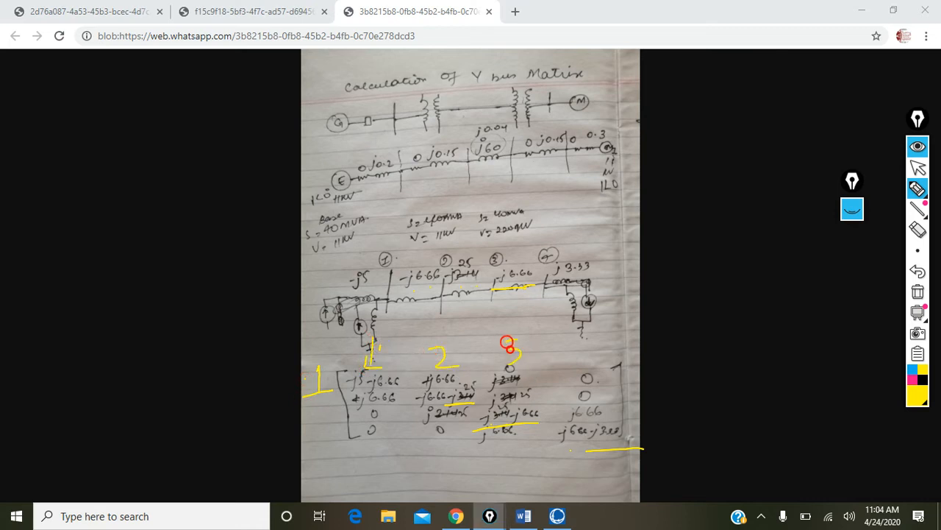
drag(572, 344, 587, 359)
mouse_move(320, 402)
mouse_down()
mouse_move(319, 432)
mouse_move(334, 455)
mouse_up()
drag(397, 311, 421, 303)
click(399, 311)
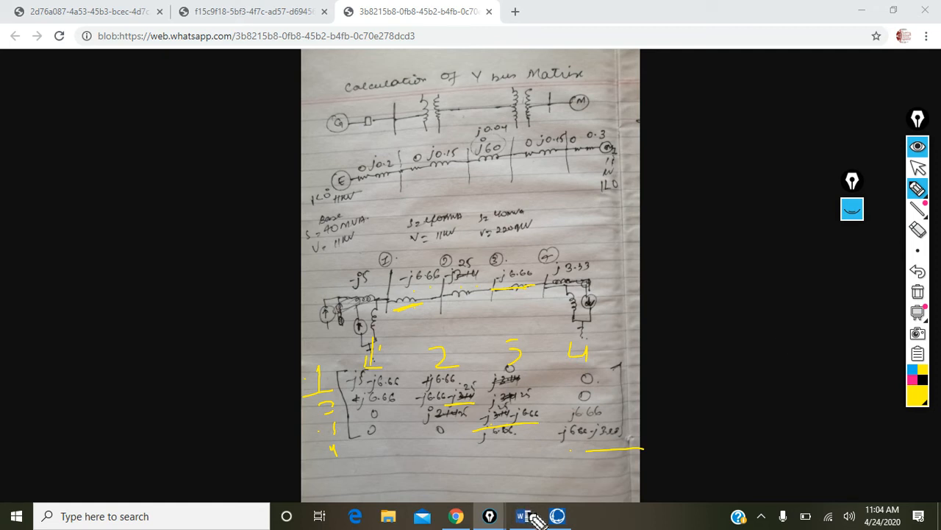
- Switch to the Word lab document, clear all pen annotations, collapse the annotation tools and go to the Lab Task section
click(918, 170)
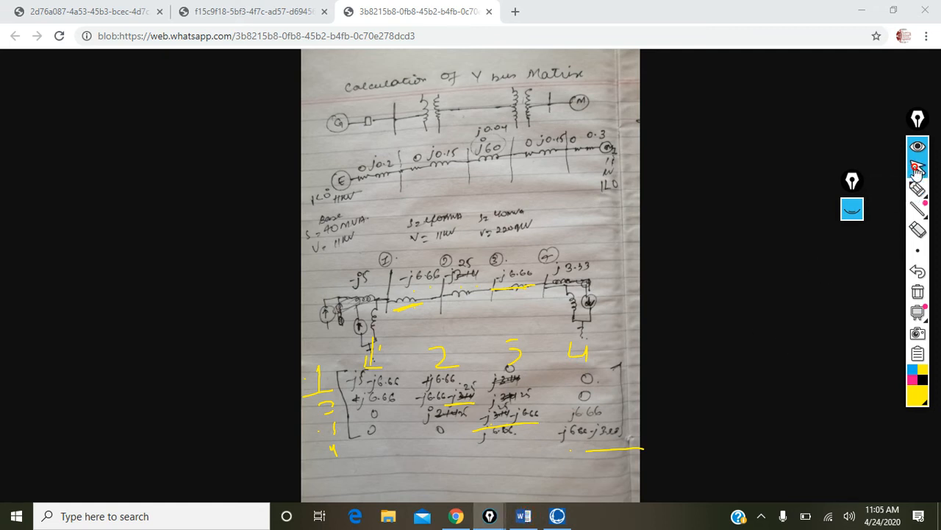
click(527, 517)
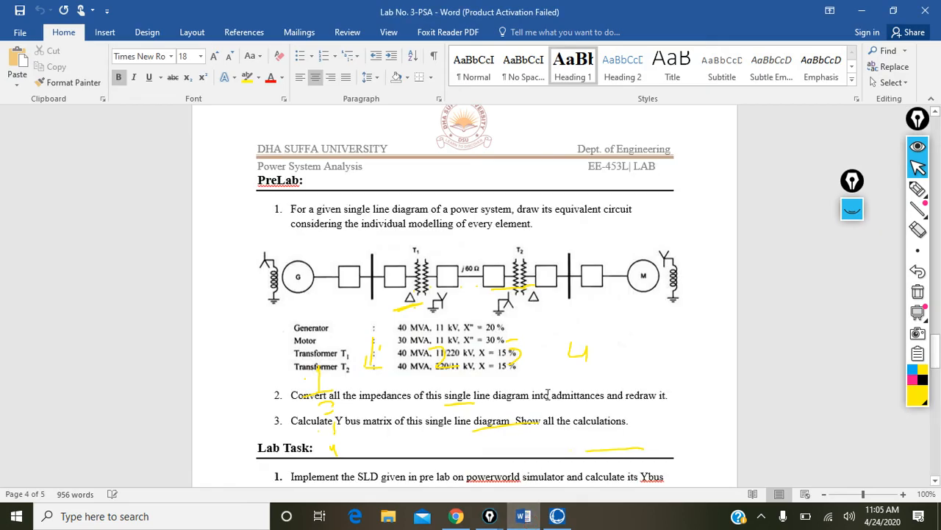
click(918, 292)
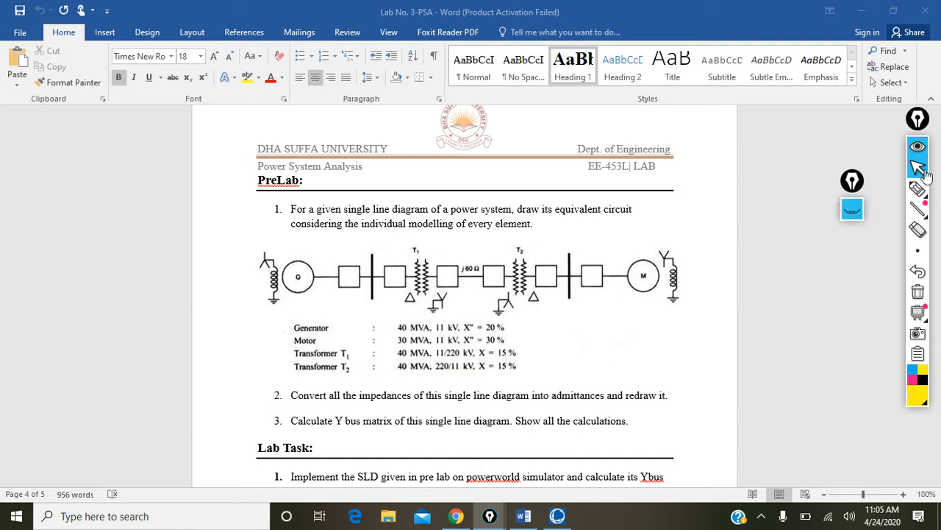
click(917, 147)
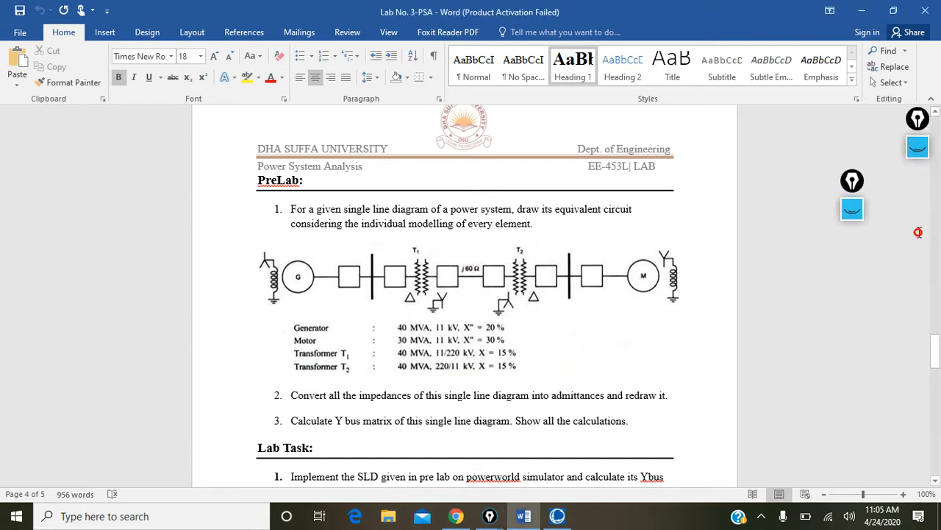
drag(936, 354, 937, 373)
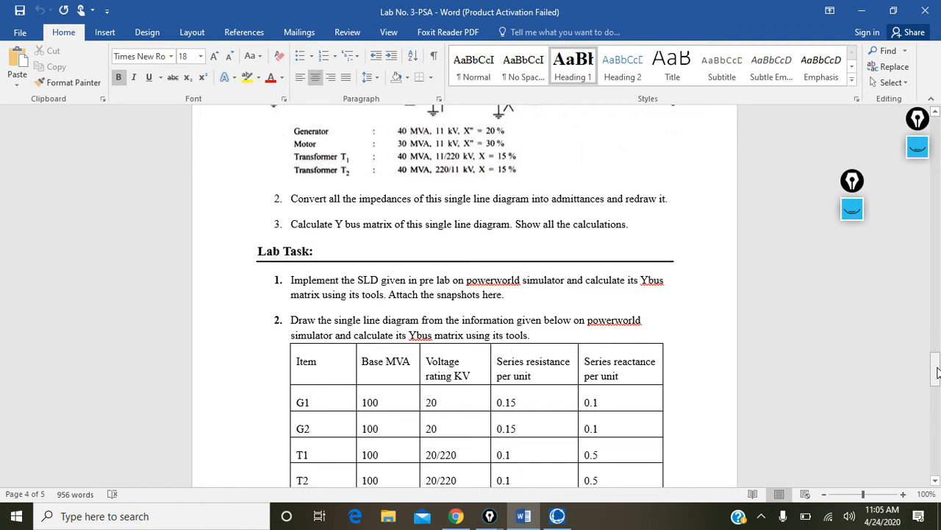
- Lower the screen brightness by several levels
key(XF86MonBrightnessDown)
key(XF86MonBrightnessDown)
key(XF86MonBrightnessDown)
key(XF86MonBrightnessDown)
key(XF86MonBrightnessDown)
key(XF86MonBrightnessDown)
key(XF86MonBrightnessDown)
key(XF86MonBrightnessDown)
key(XF86MonBrightnessDown)
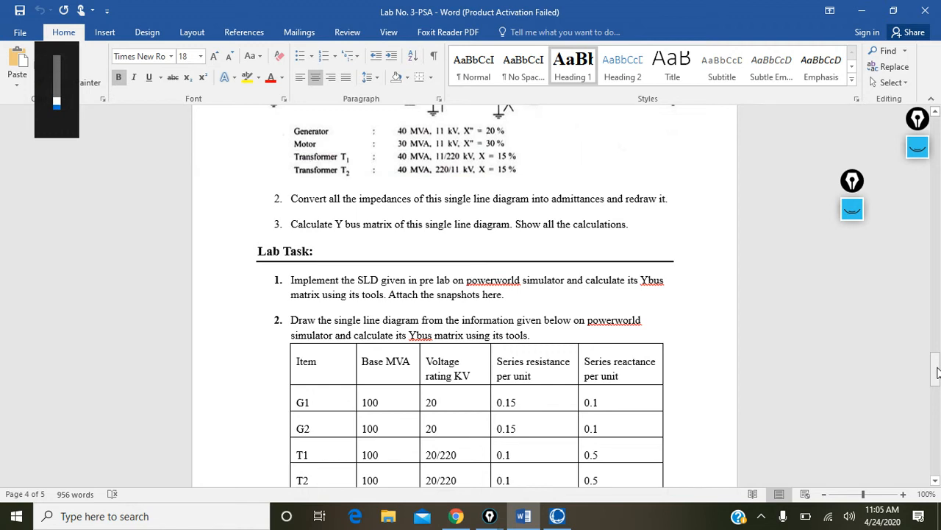
- Switch to PowerWorld Simulator, create a new case, maximize its oneline diagram and shift the floating annotation widget aside
mouse_move(559, 518)
click(559, 519)
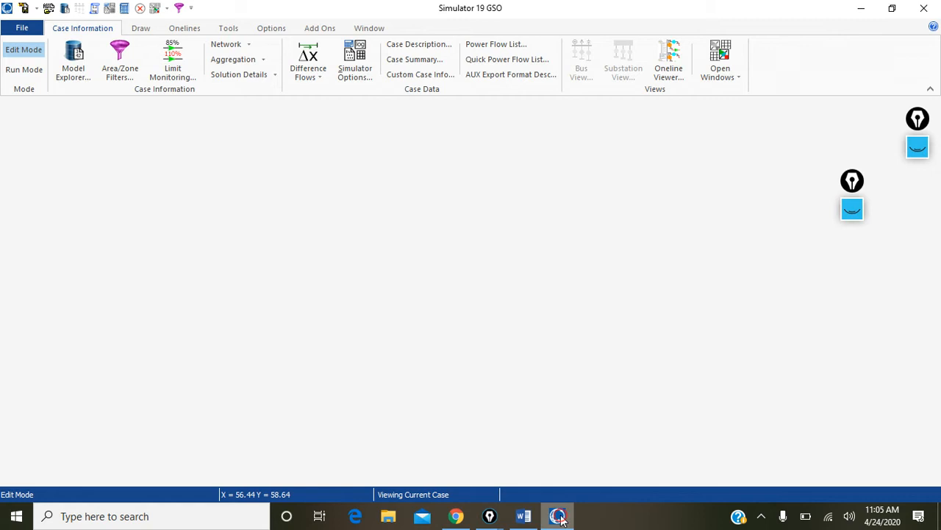
click(24, 33)
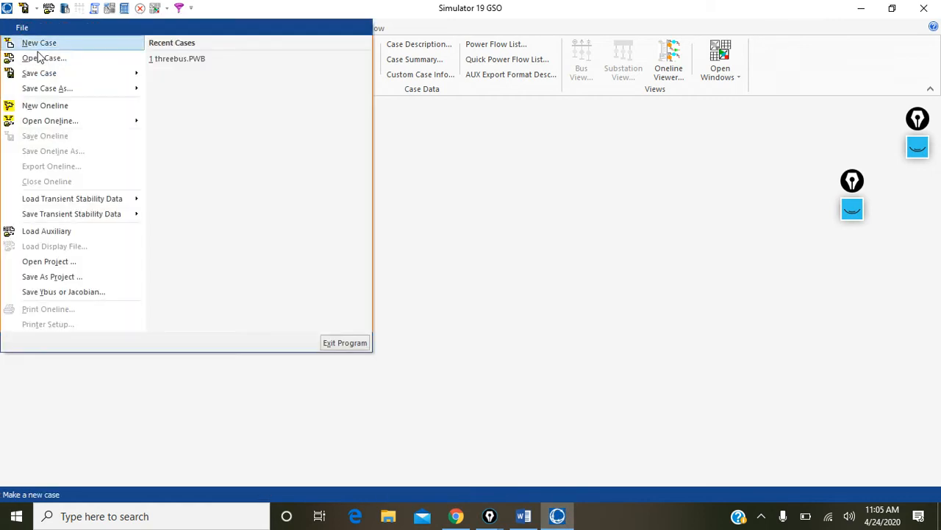
click(42, 49)
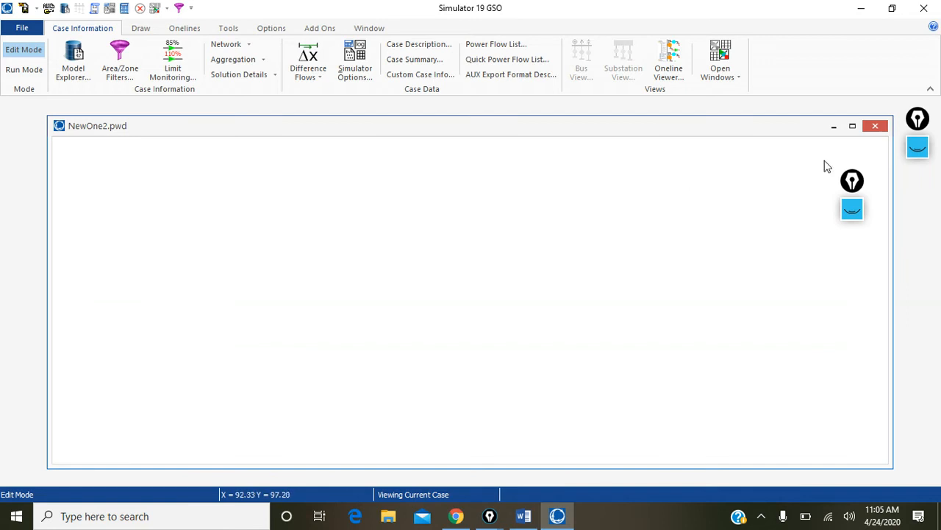
click(852, 127)
drag(849, 180, 926, 185)
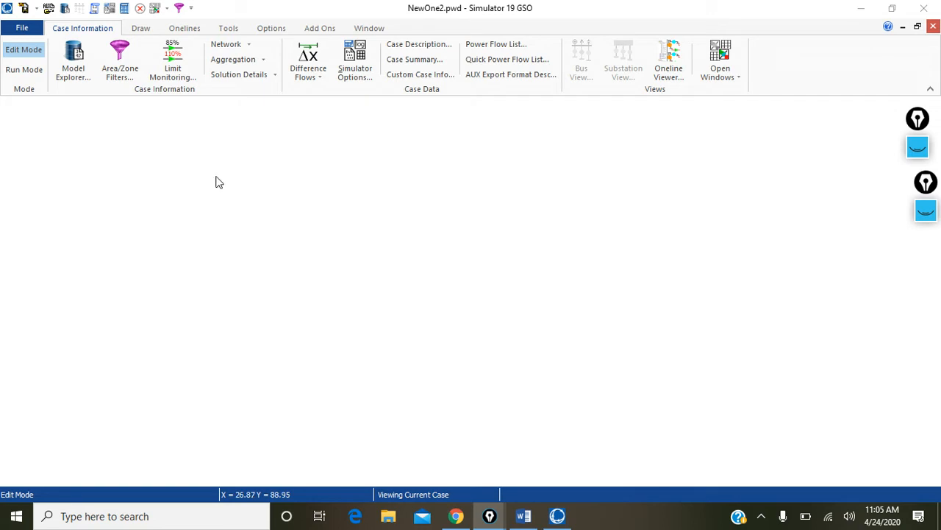
- Place a new bus 1 in the upper left area of the oneline and choose the Down orientation
click(138, 28)
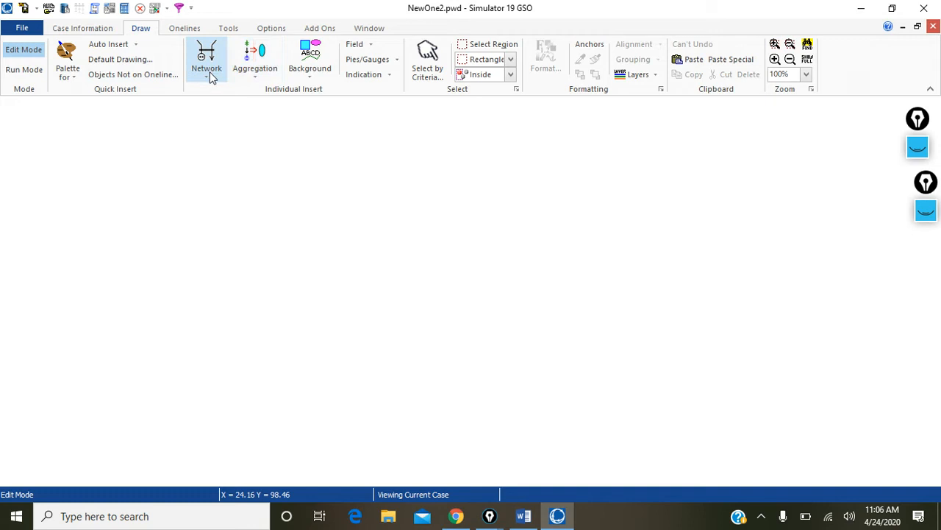
click(209, 74)
click(221, 92)
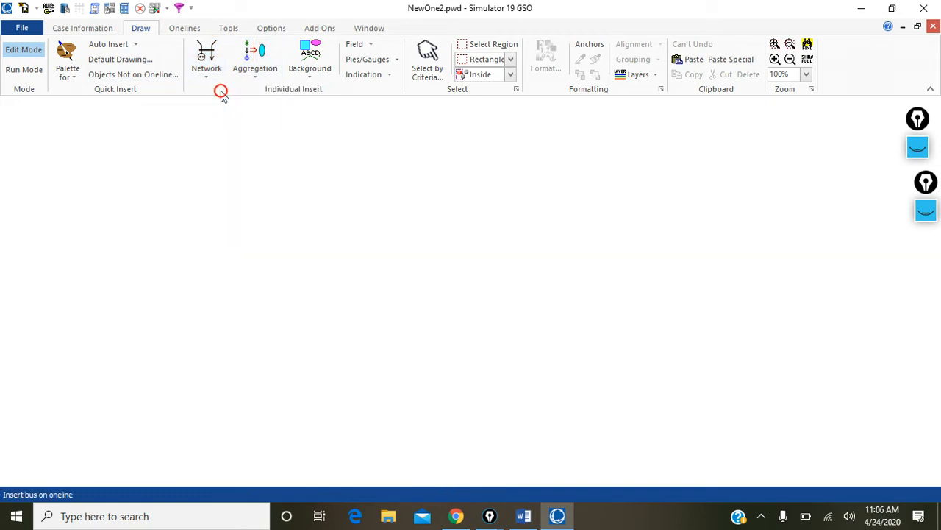
click(137, 193)
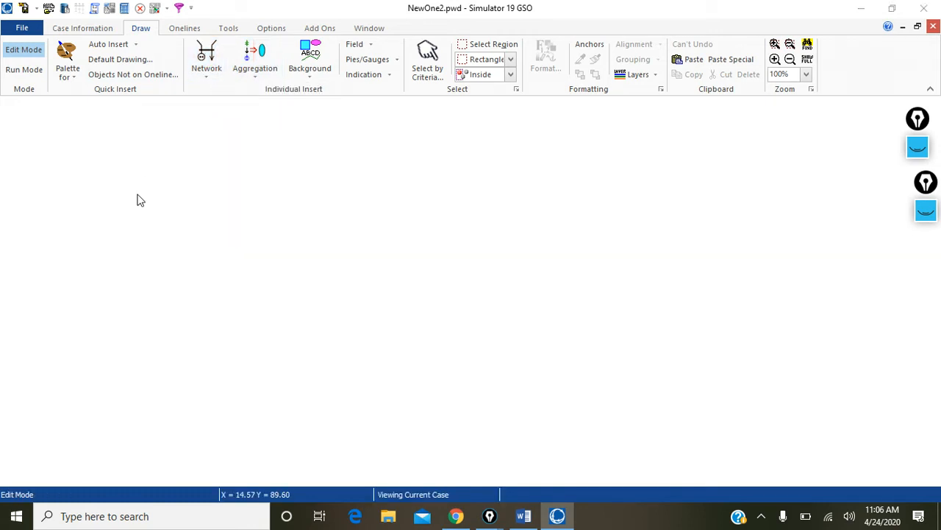
click(322, 328)
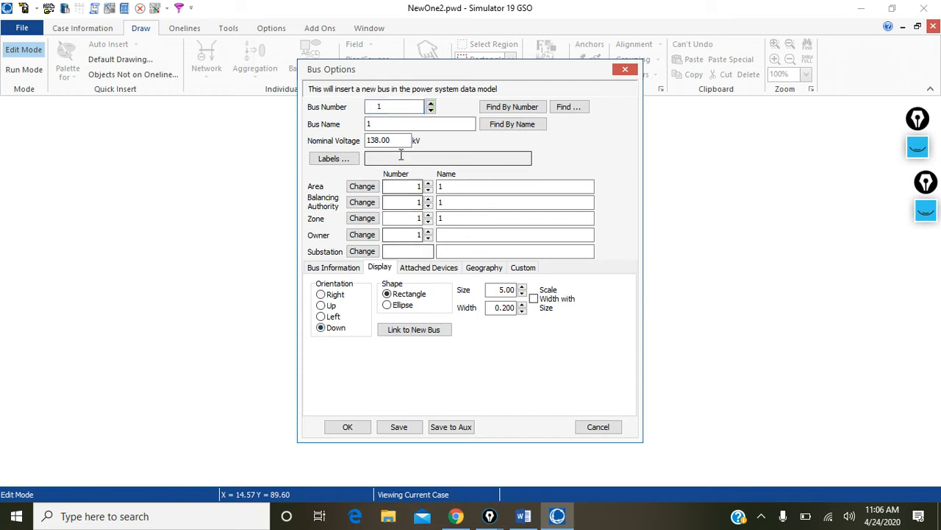
- Set bus 1's nominal voltage to 11 kV after checking the ratings in the Word lab document, and make it the system slack bus
drag(393, 140, 360, 143)
key(BackSpace)
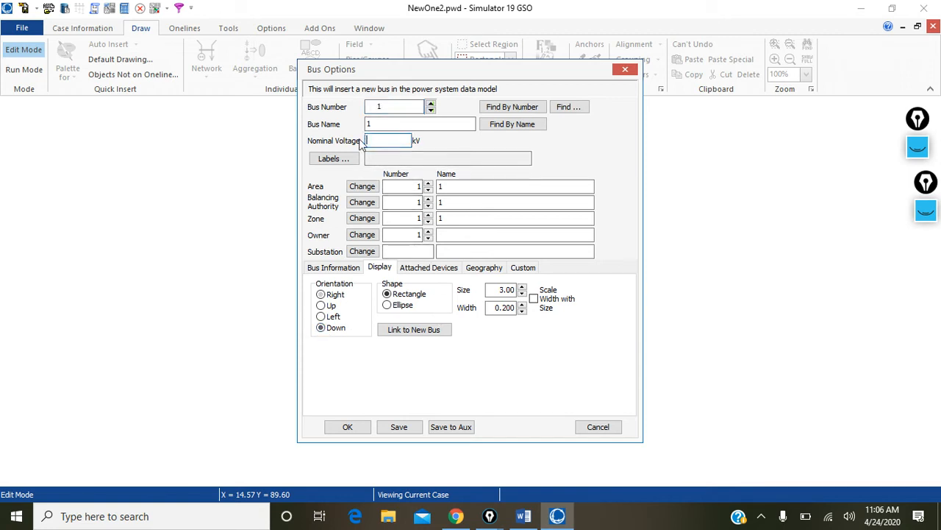
click(524, 518)
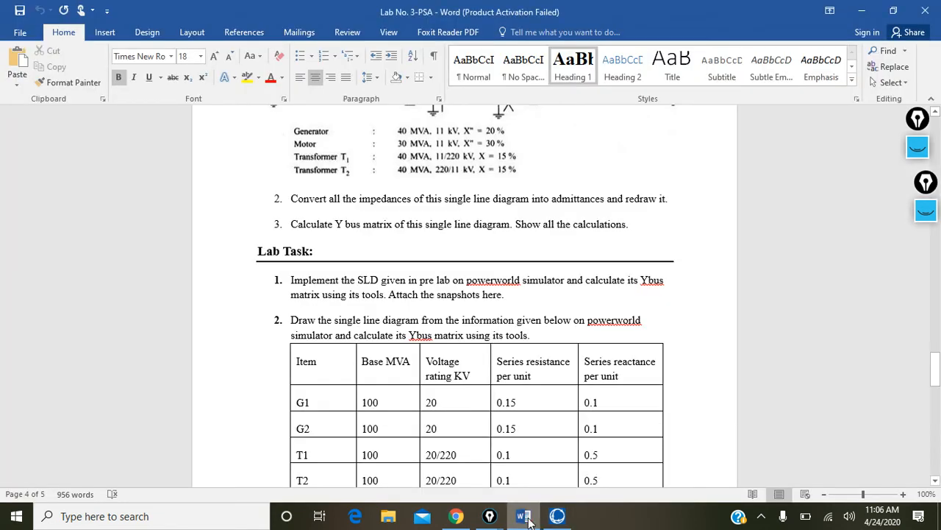
scroll(465, 295, up, 1)
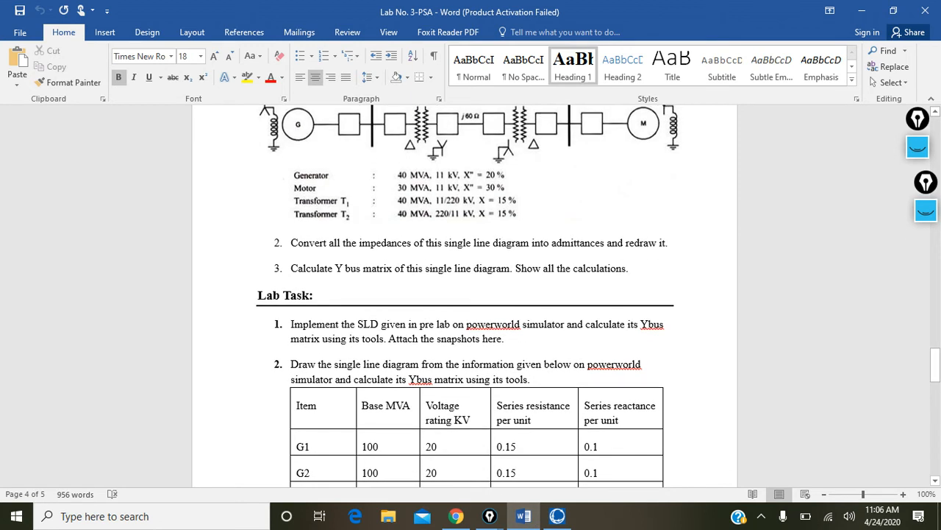
key(alt+Tab)
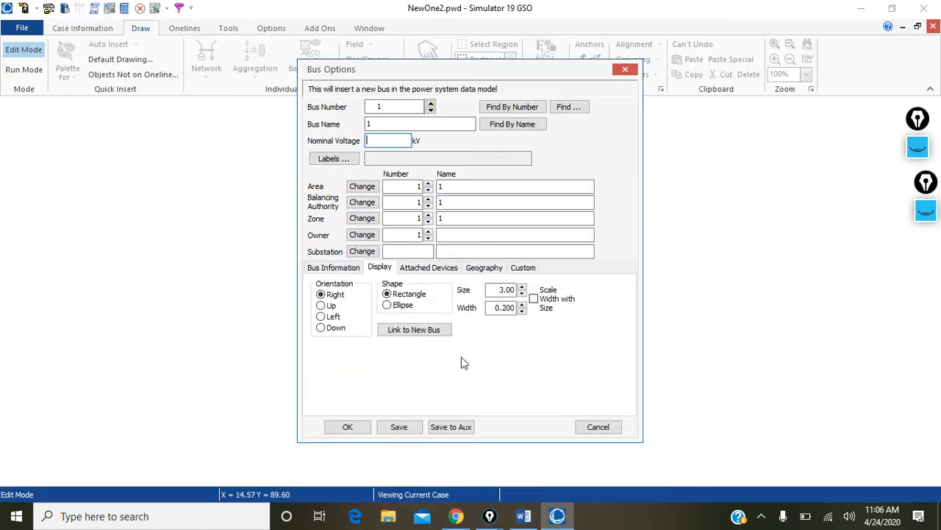
text(11)
click(345, 269)
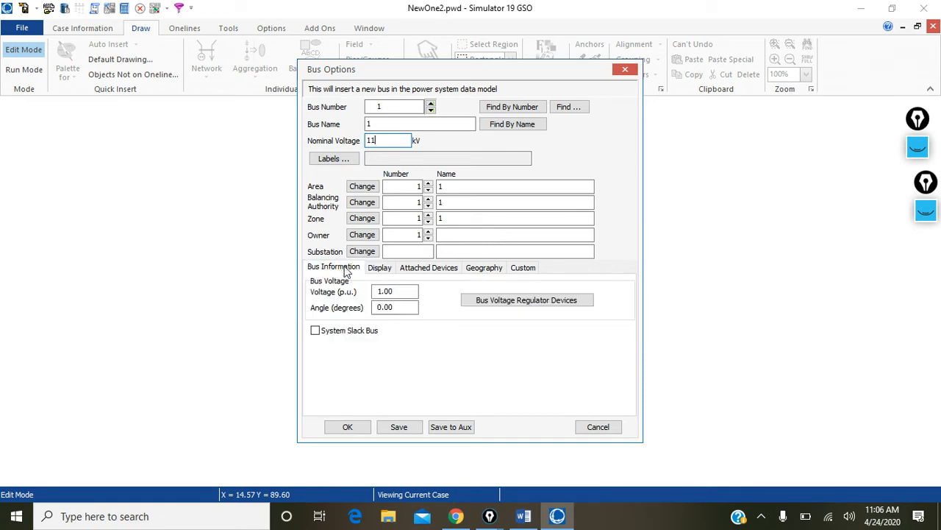
click(319, 333)
click(350, 427)
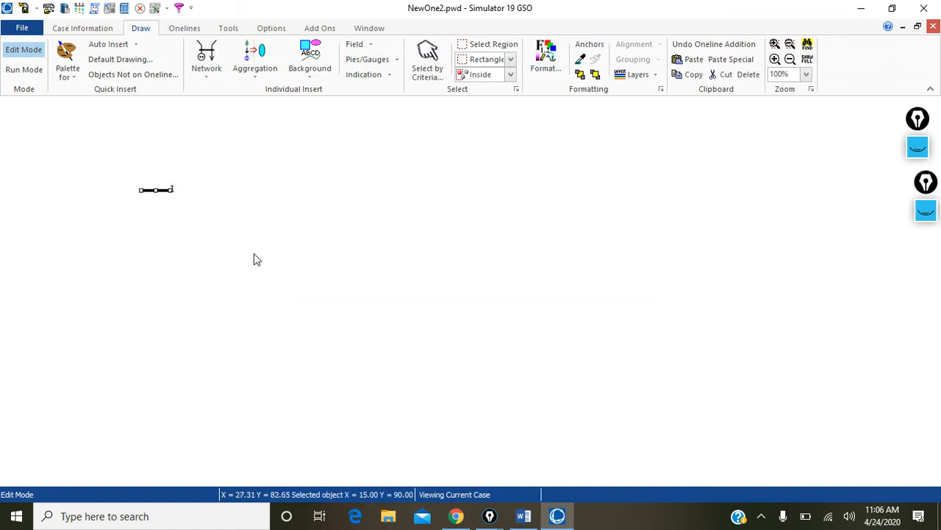
- Reopen bus 1's options and set its display orientation to Down
double_click(165, 191)
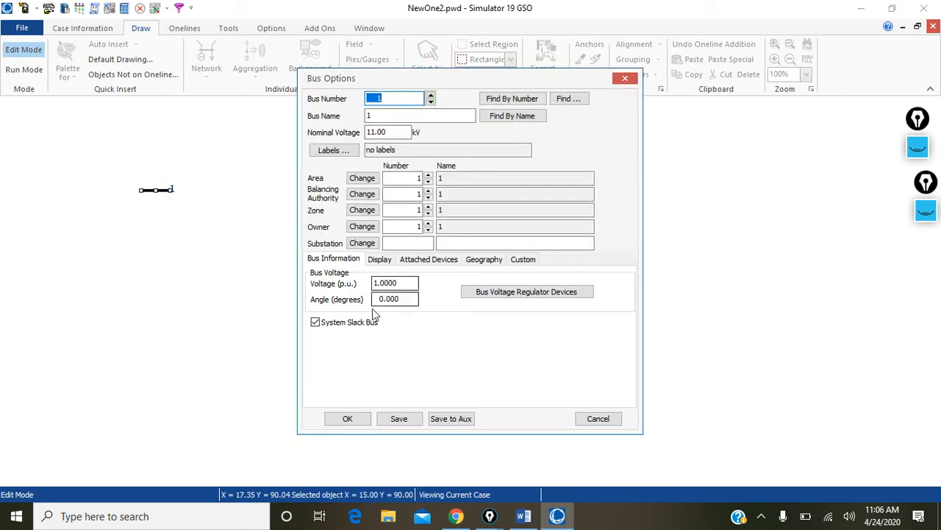
click(380, 259)
click(324, 321)
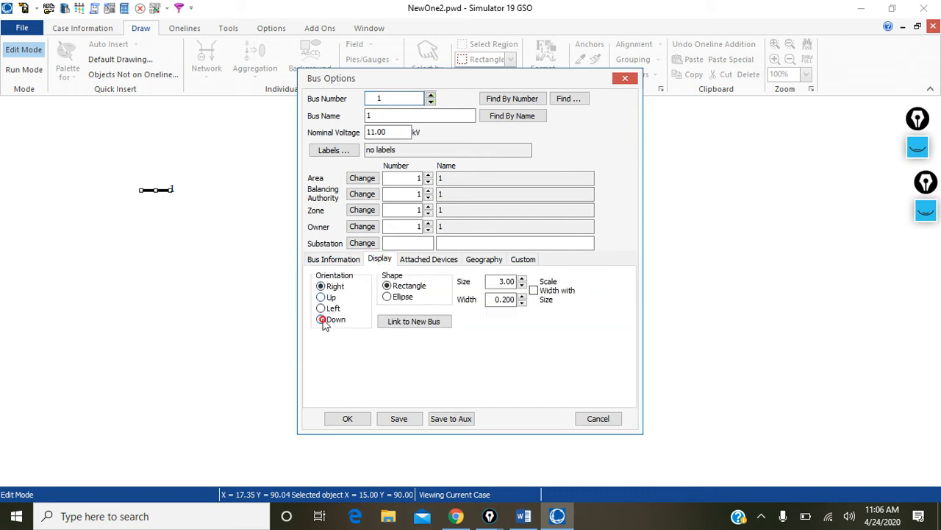
click(350, 421)
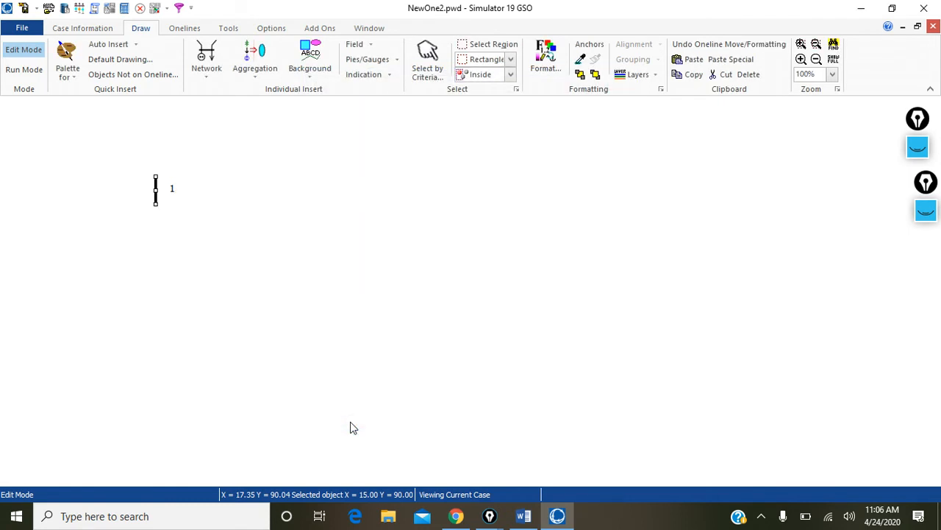
click(245, 266)
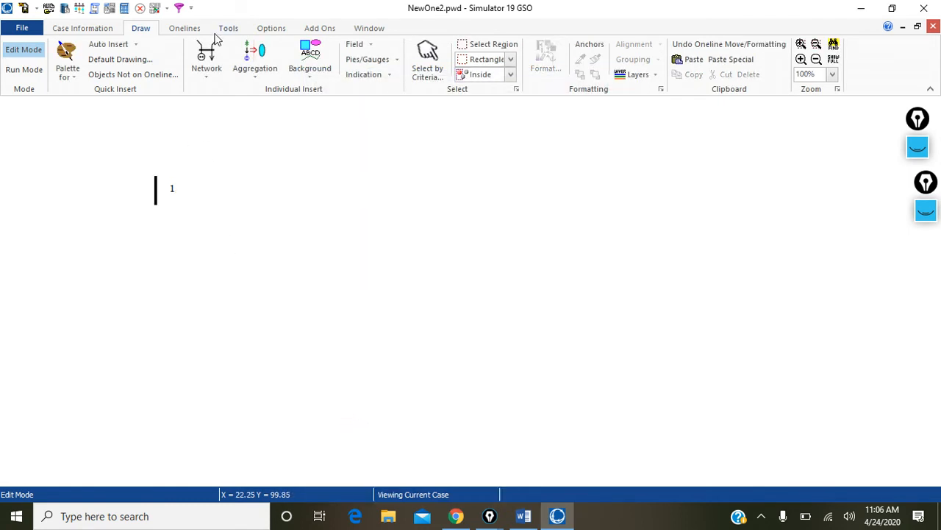
- Insert an 11 kV bus 2 with Down orientation to the right of bus 1, checking the Word ratings, and move it about level with bus 1
click(209, 69)
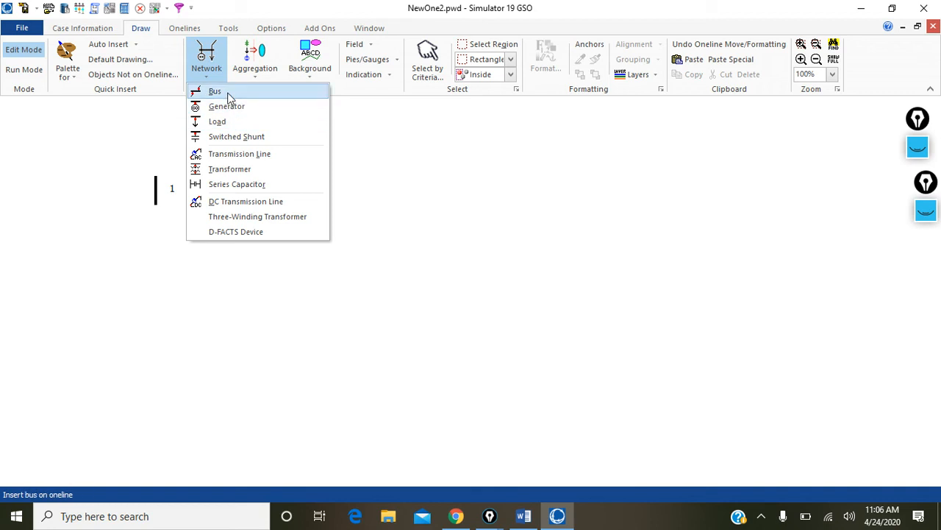
click(230, 93)
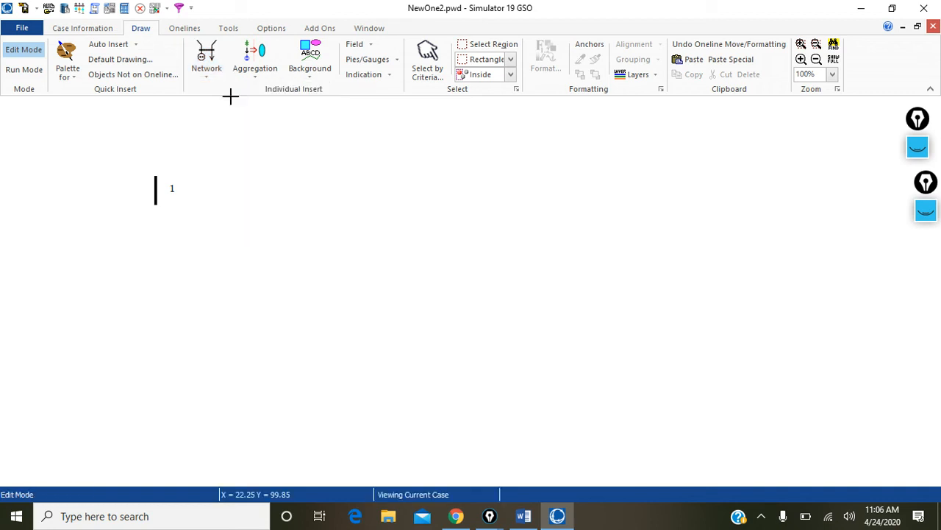
click(283, 184)
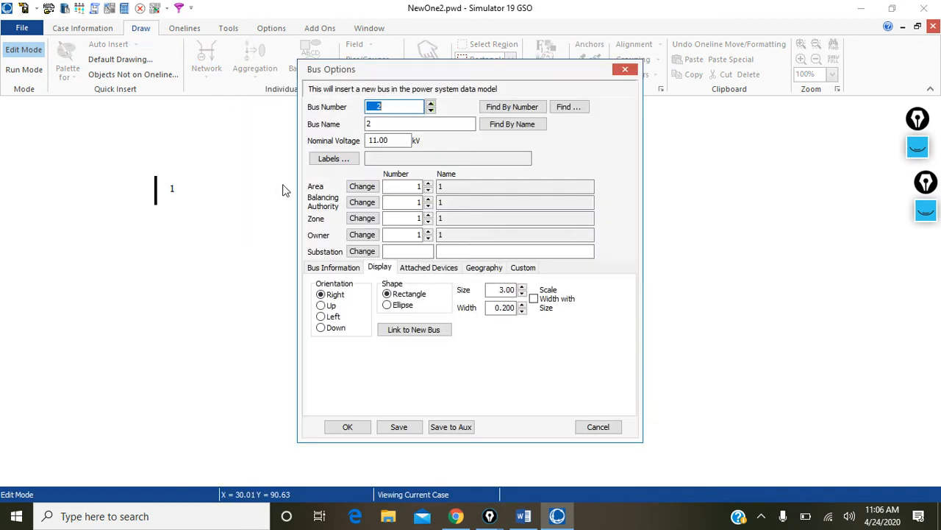
click(329, 329)
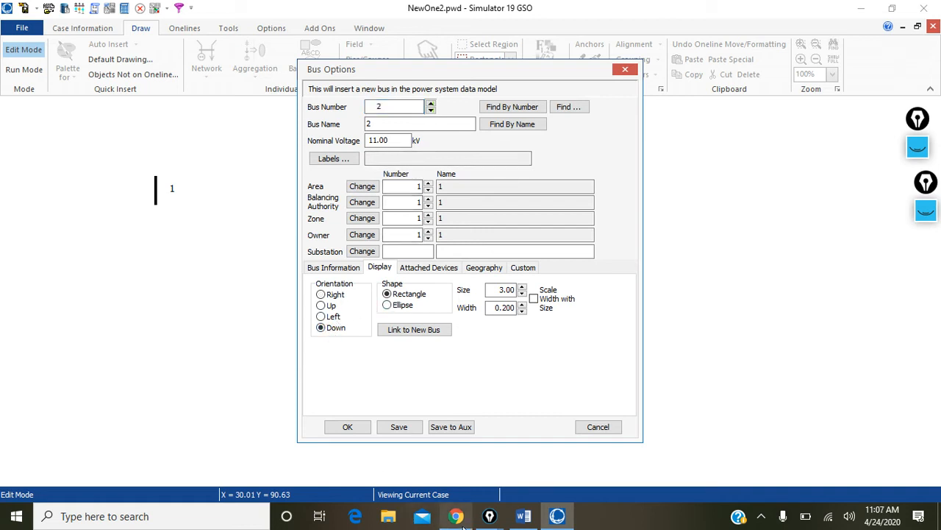
click(524, 519)
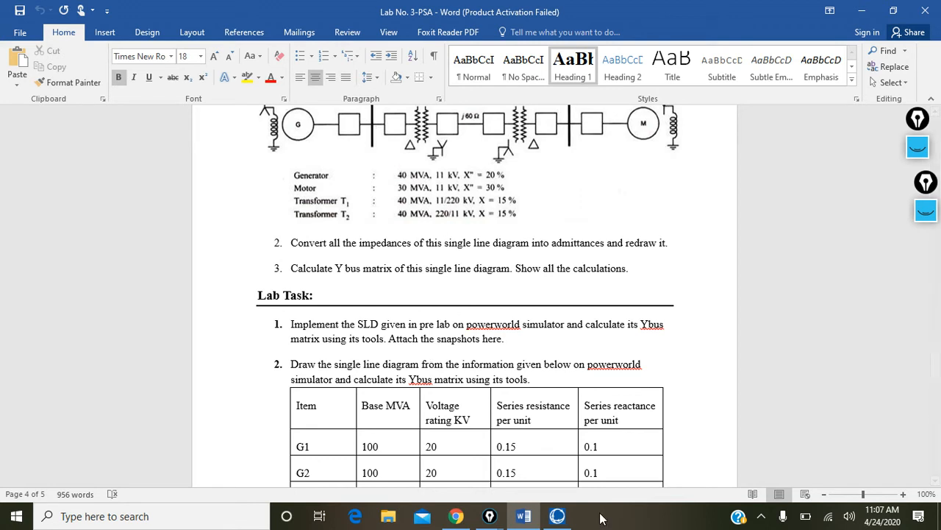
click(556, 515)
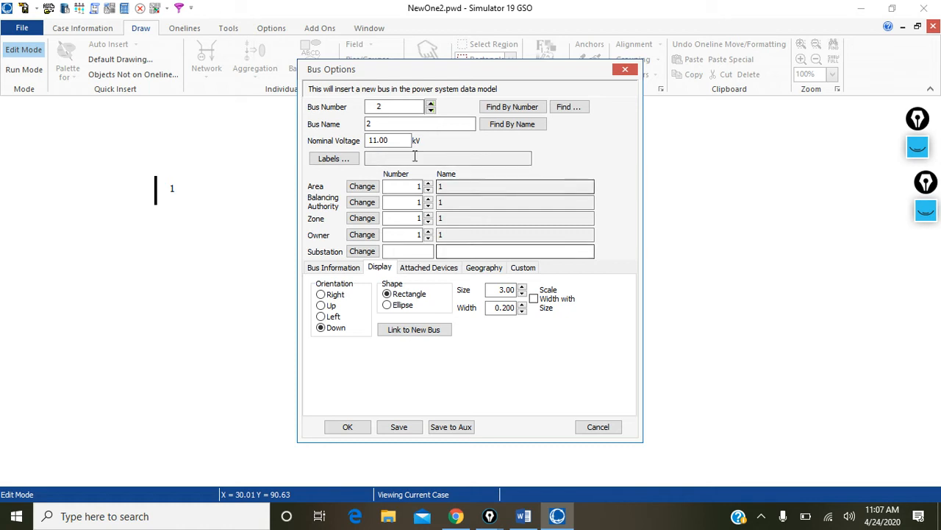
click(342, 426)
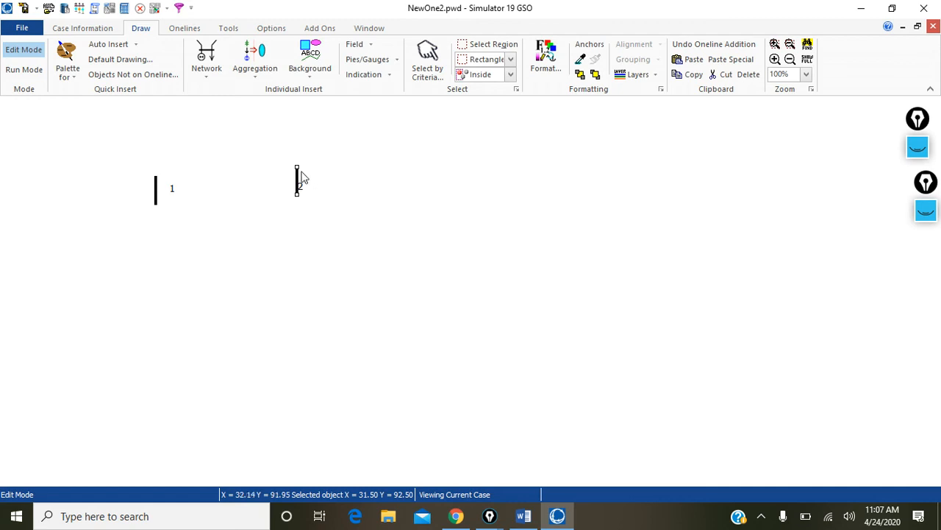
click(303, 192)
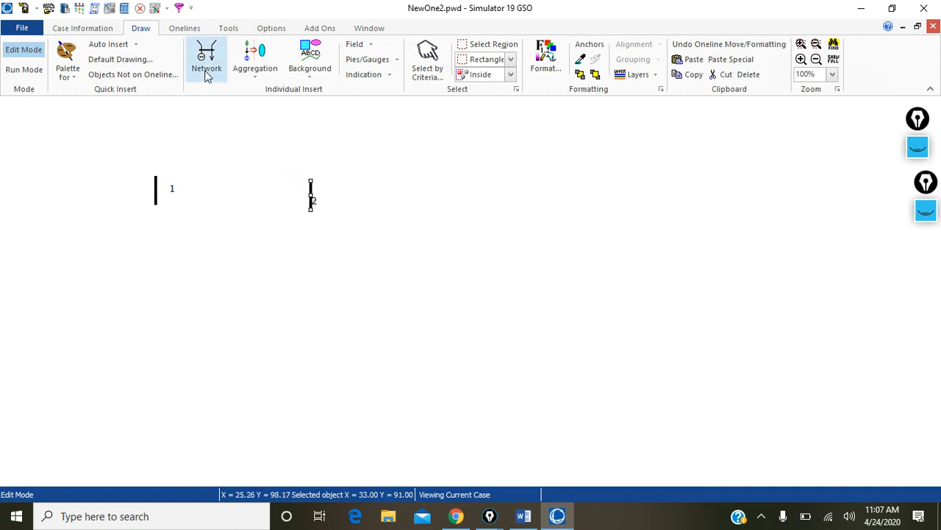
- Place a new bus 3 to the right of bus 2 and look up its voltage rating in the Word lab document
click(206, 62)
click(218, 91)
click(311, 195)
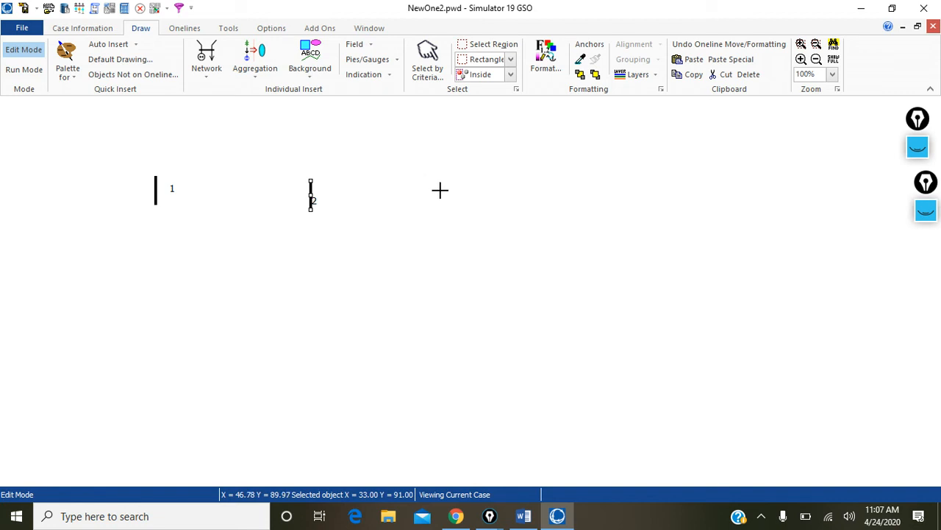
click(440, 190)
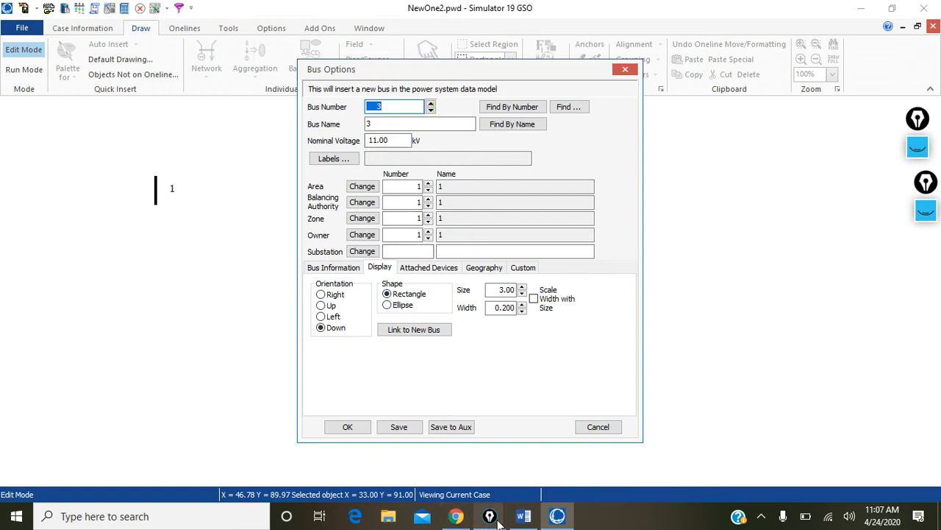
mouse_move(455, 519)
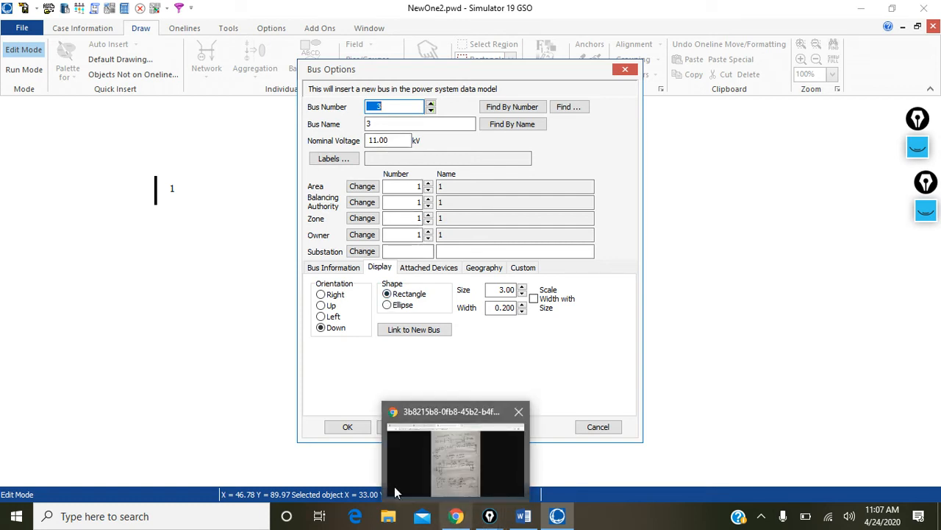
click(526, 519)
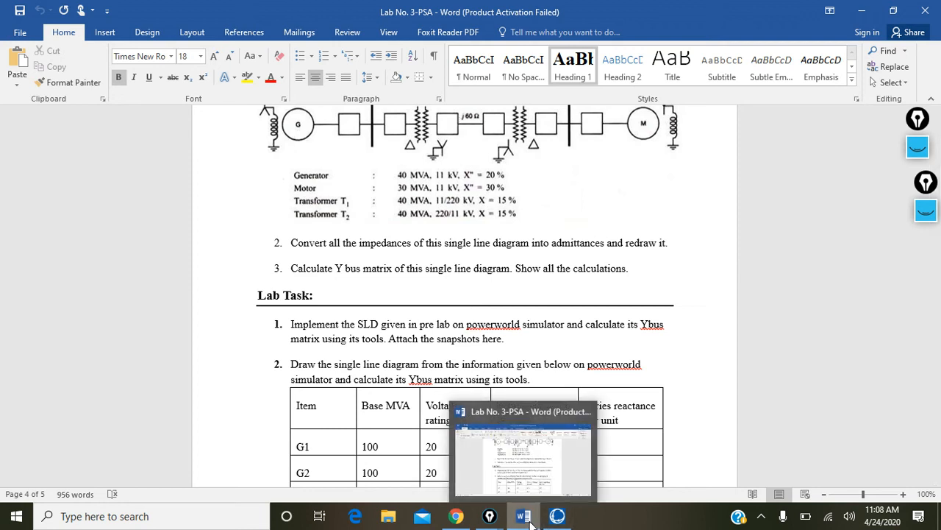
click(557, 517)
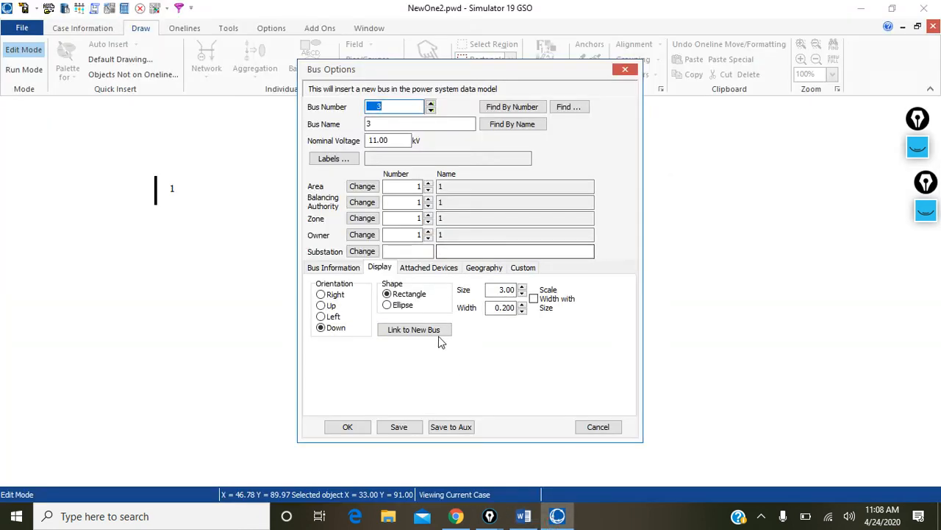
- Set bus 3's nominal voltage to 220 kV and its orientation to Down, then move the bus closer to bus 2
double_click(371, 140)
text(1)
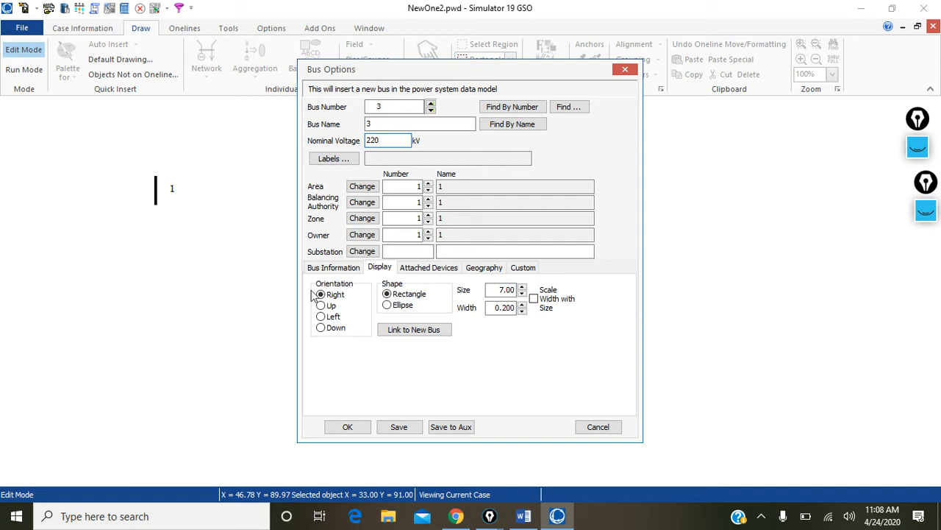
click(321, 328)
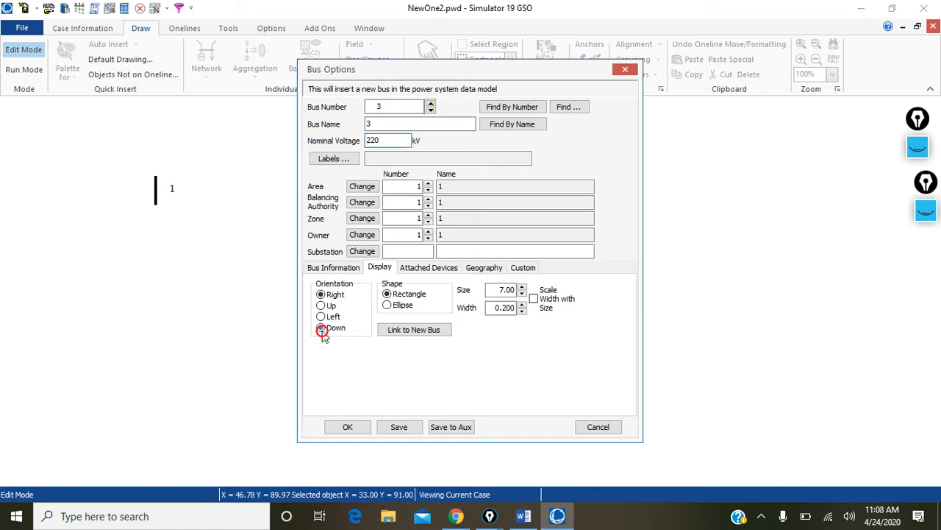
click(348, 426)
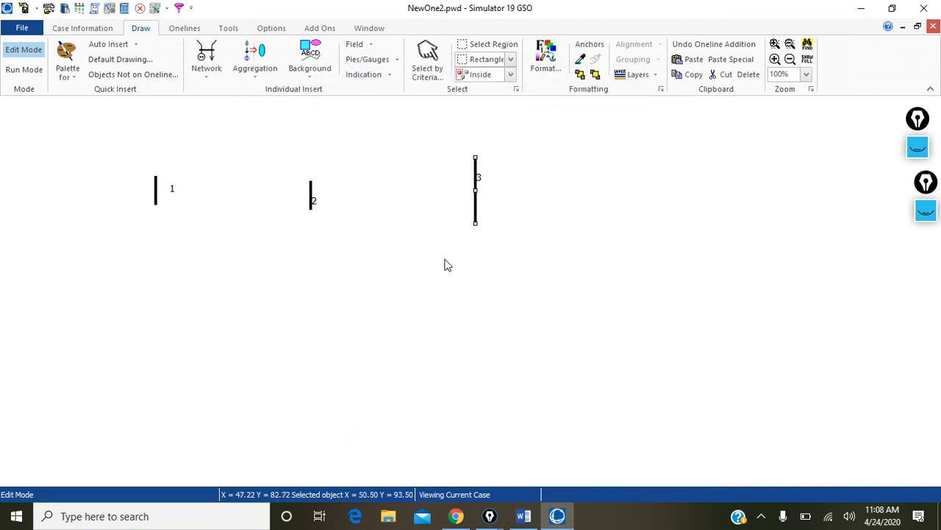
drag(476, 192, 445, 195)
click(500, 185)
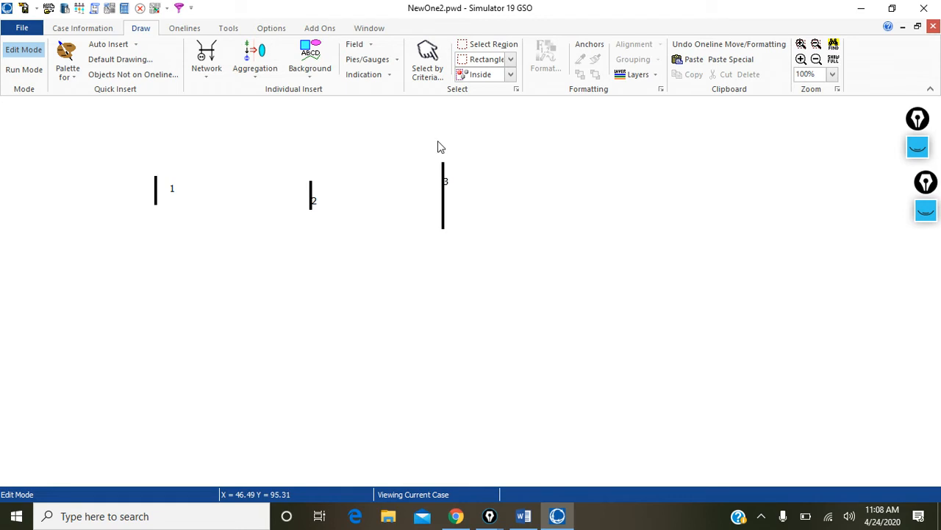
- Insert a 220 kV bus 4 with Down orientation to the right of bus 3 and lower it about level with bus 3
click(209, 75)
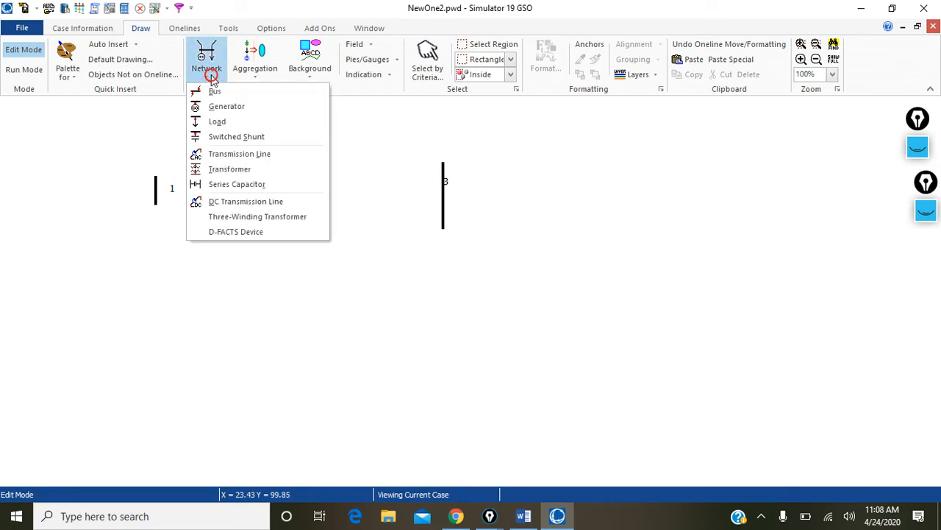
click(217, 91)
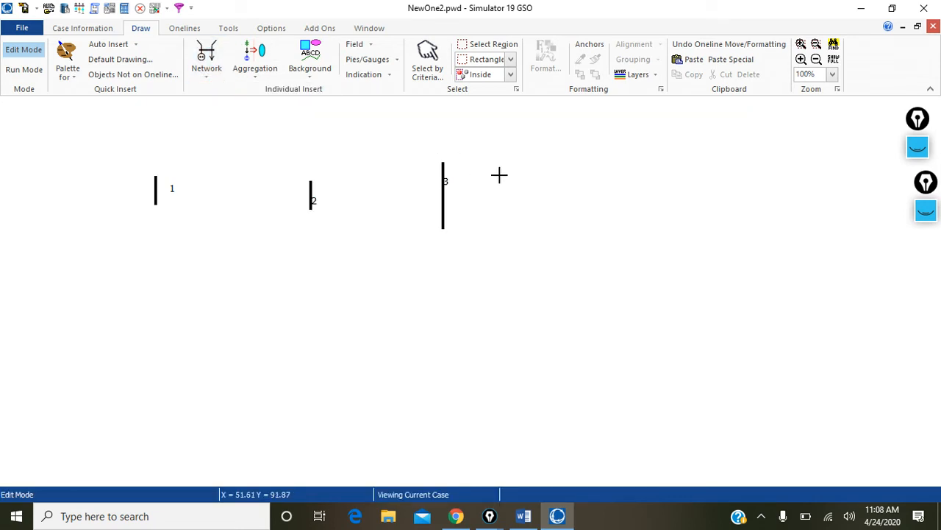
click(586, 180)
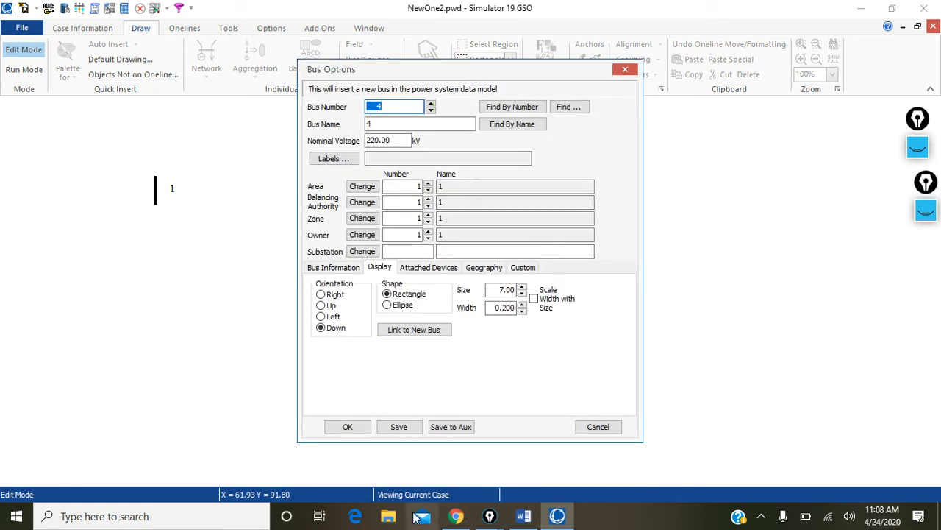
mouse_move(454, 520)
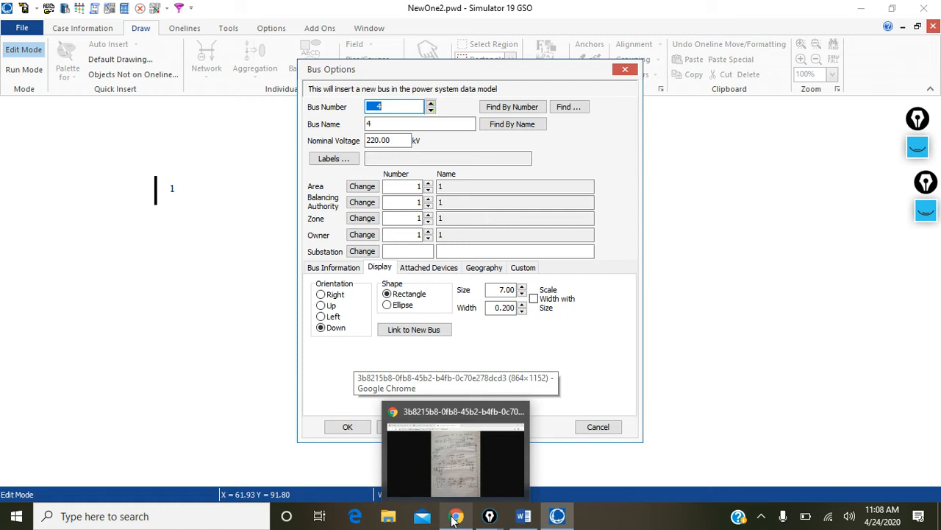
click(347, 428)
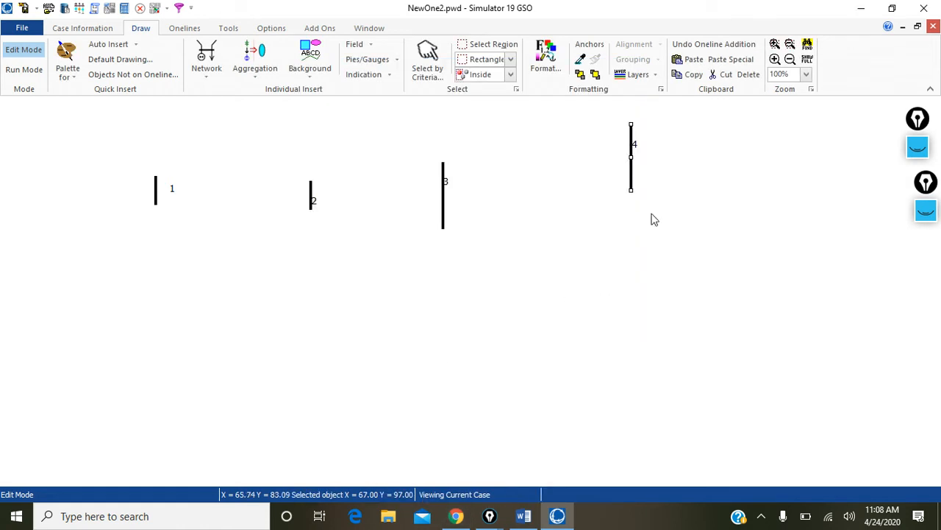
drag(630, 150, 638, 176)
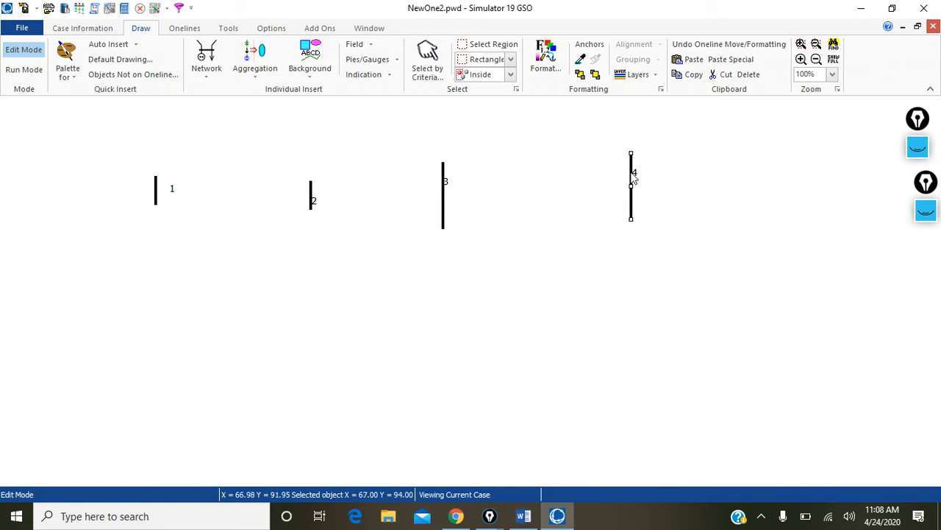
- Set bus 4's nominal voltage to 11 kV
double_click(631, 173)
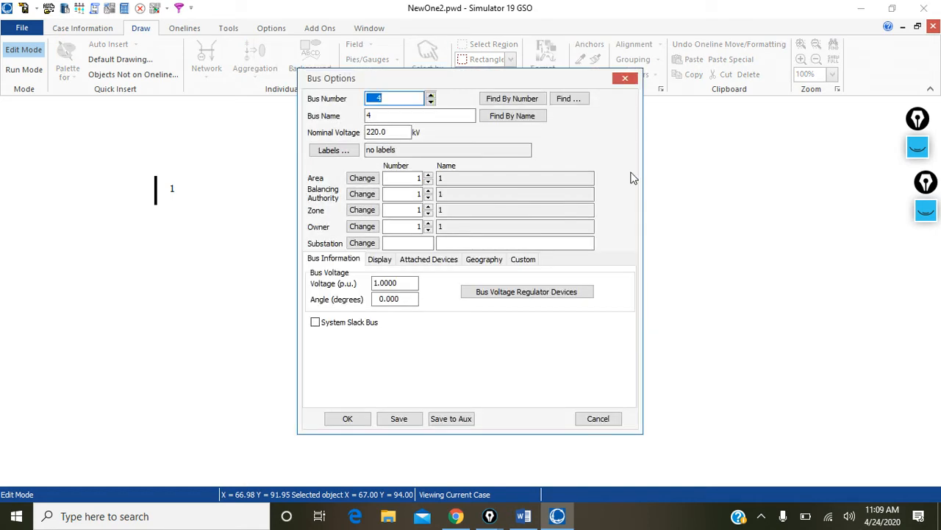
drag(399, 131, 355, 130)
key(BackSpace)
text(11)
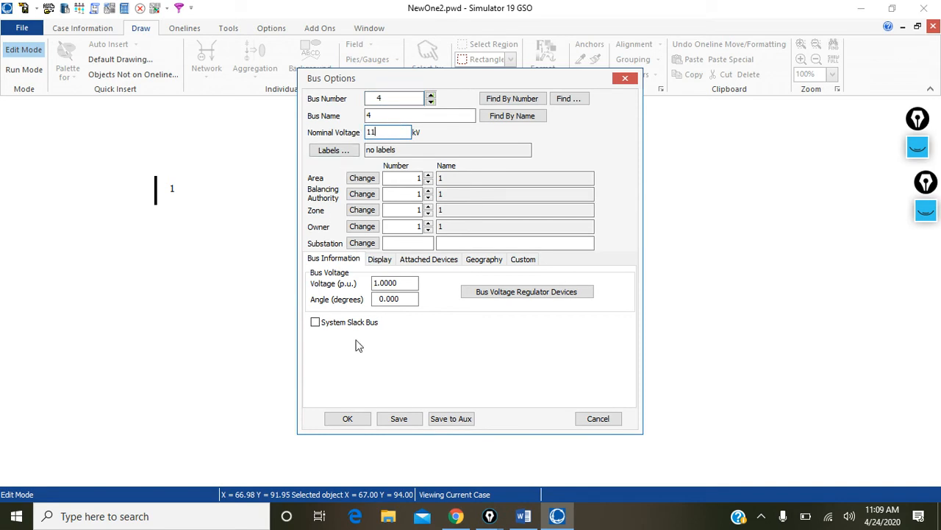
click(351, 418)
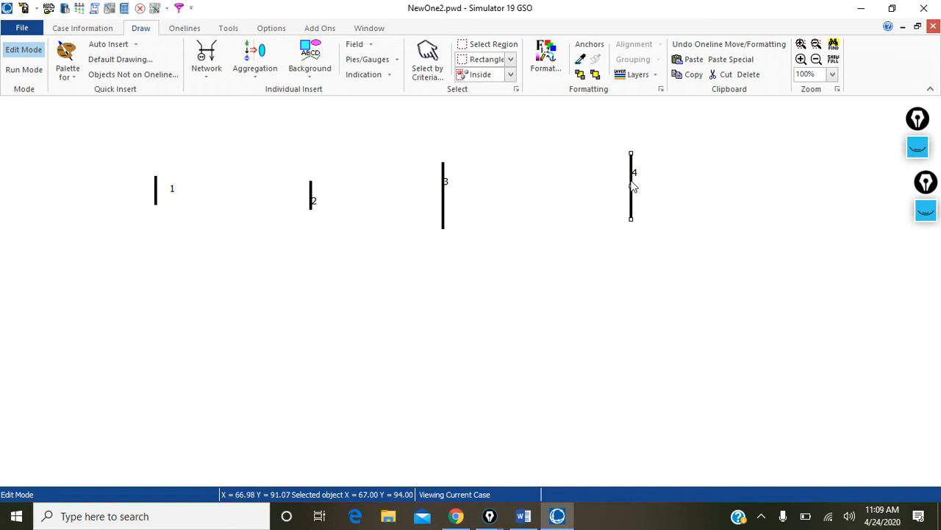
- Reposition bus 4 to the right of bus 3, level with it, and center the four buses in the view
drag(633, 187, 346, 213)
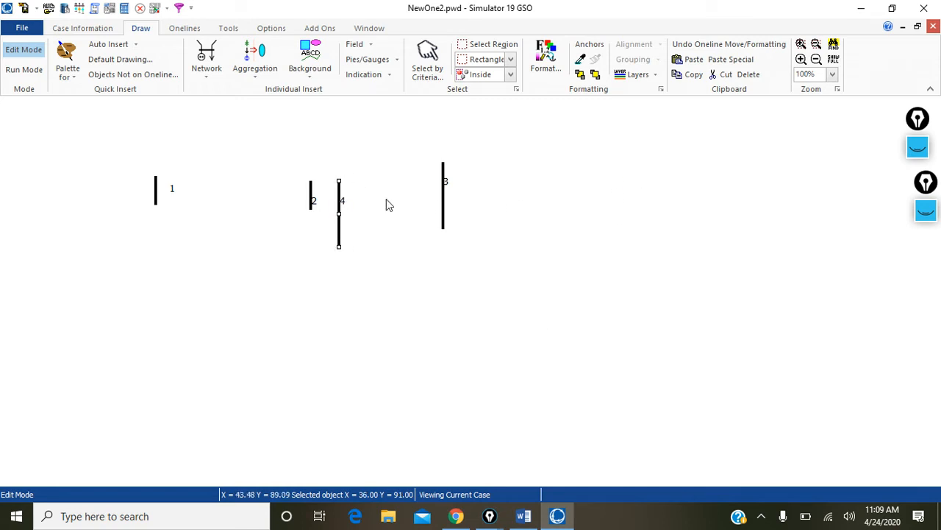
drag(337, 206, 470, 244)
drag(484, 235, 428, 222)
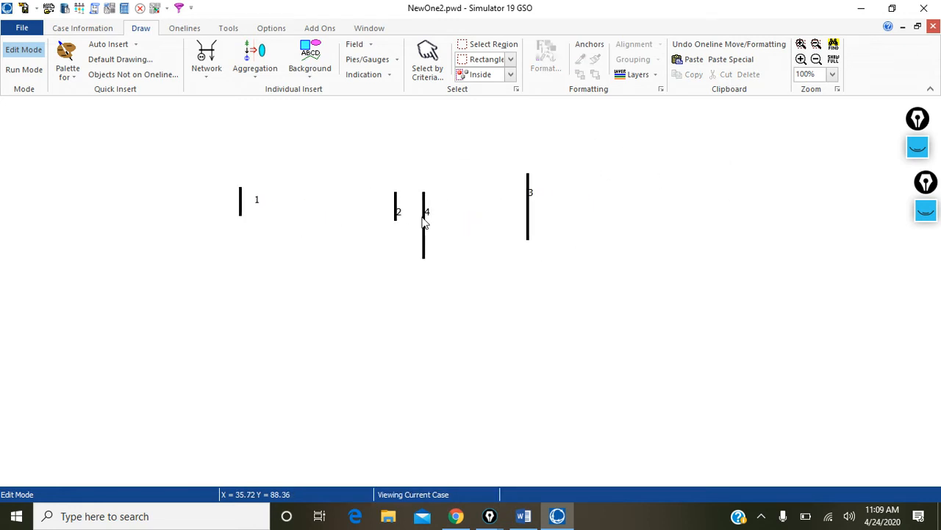
click(428, 224)
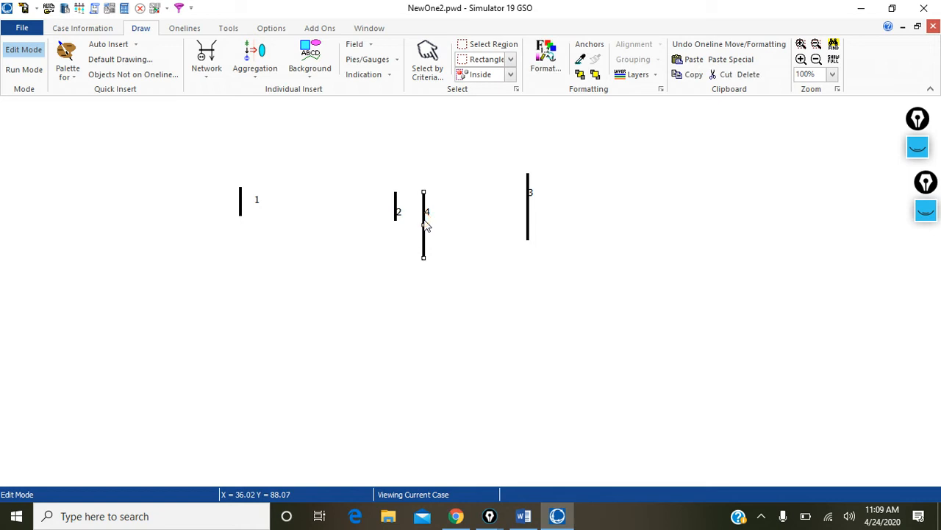
drag(427, 228, 675, 211)
click(320, 322)
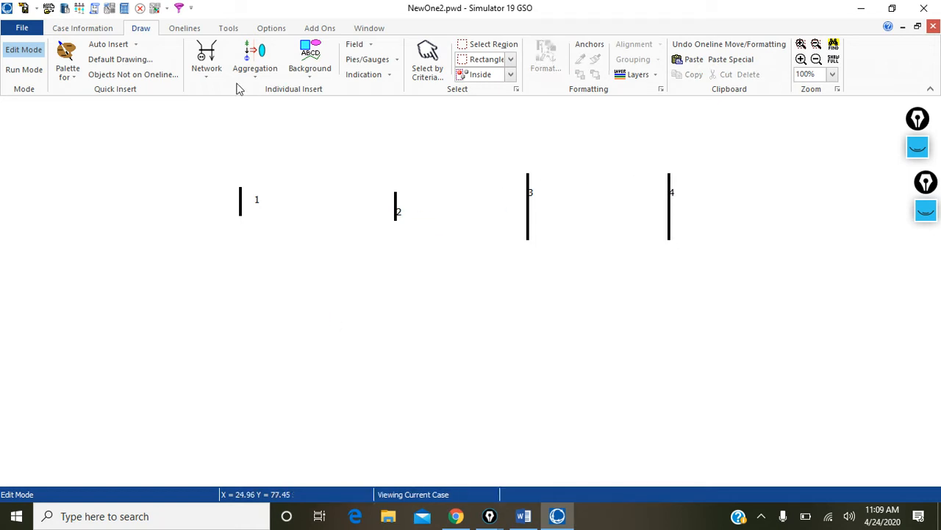
- Insert a generator on bus 1 with a 40 MVA base, checking the generator rating in the Word lab document
click(209, 73)
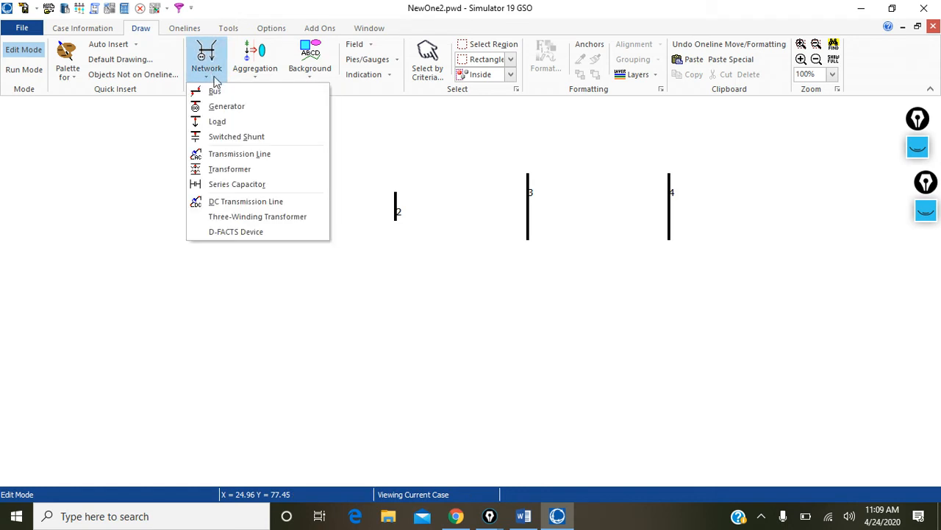
click(236, 109)
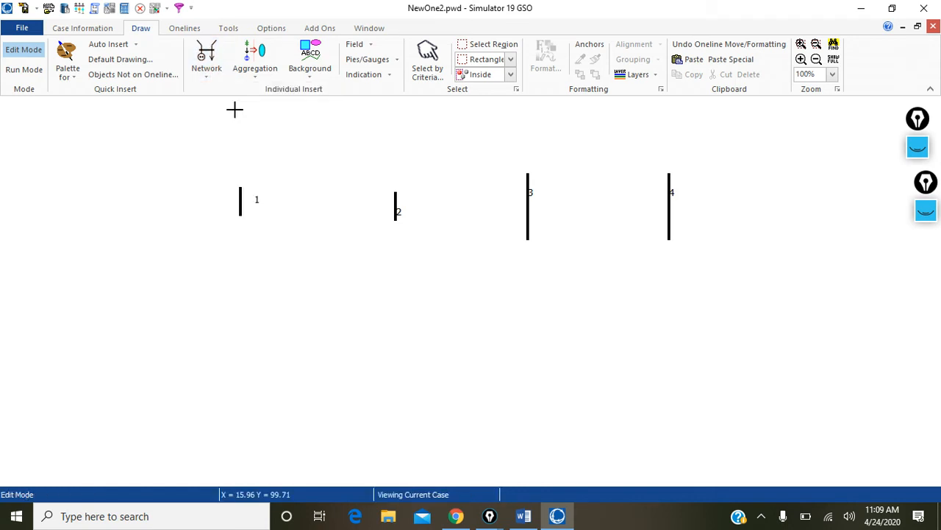
click(244, 208)
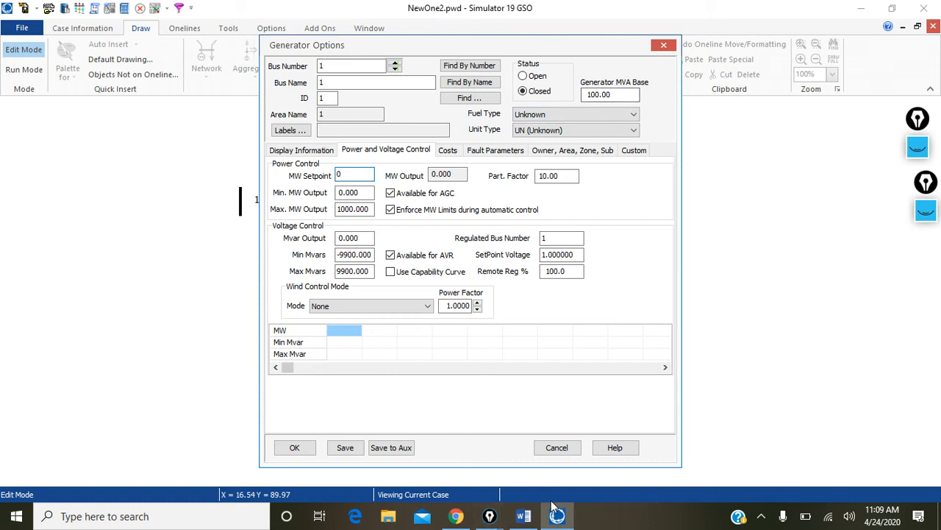
click(527, 517)
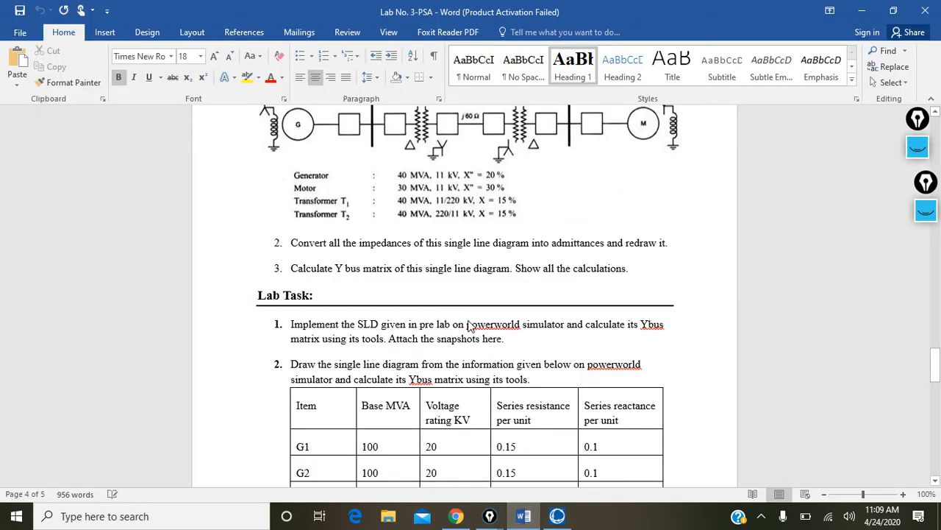
click(525, 517)
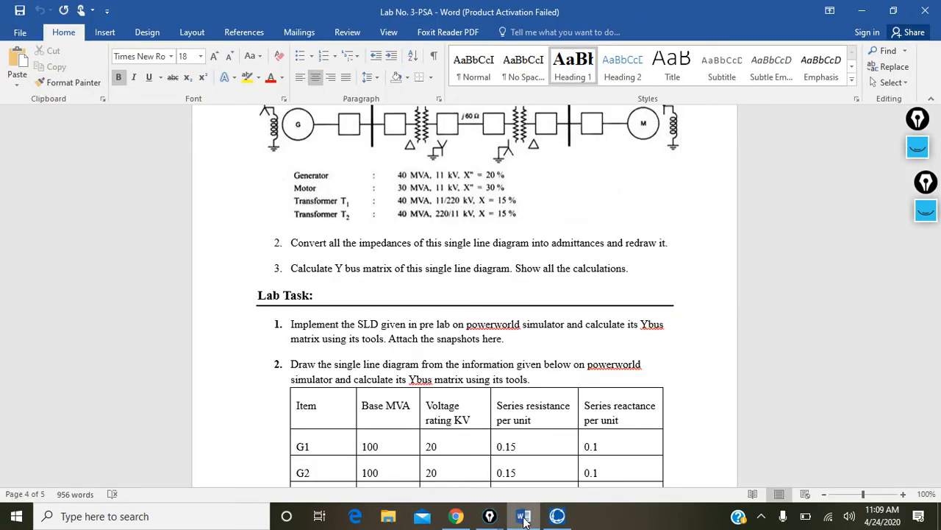
drag(616, 94, 586, 94)
key(BackSpace)
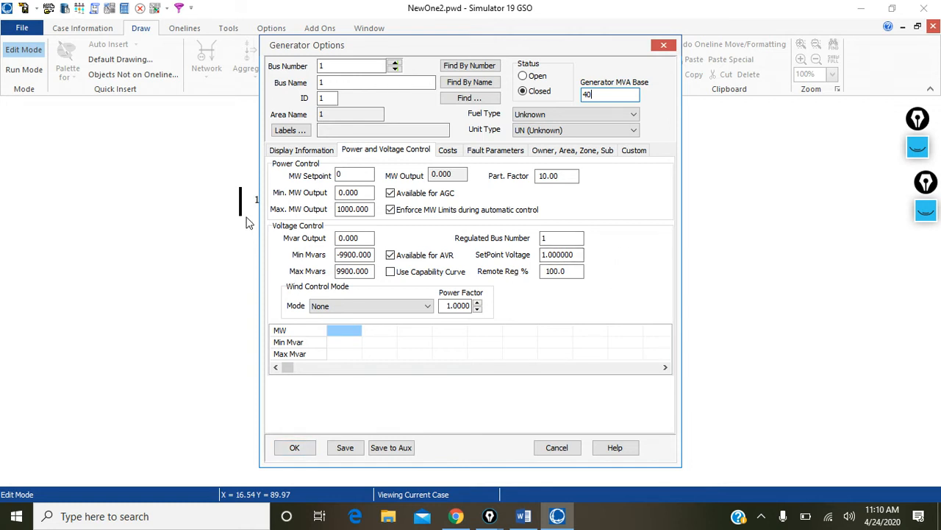
click(295, 449)
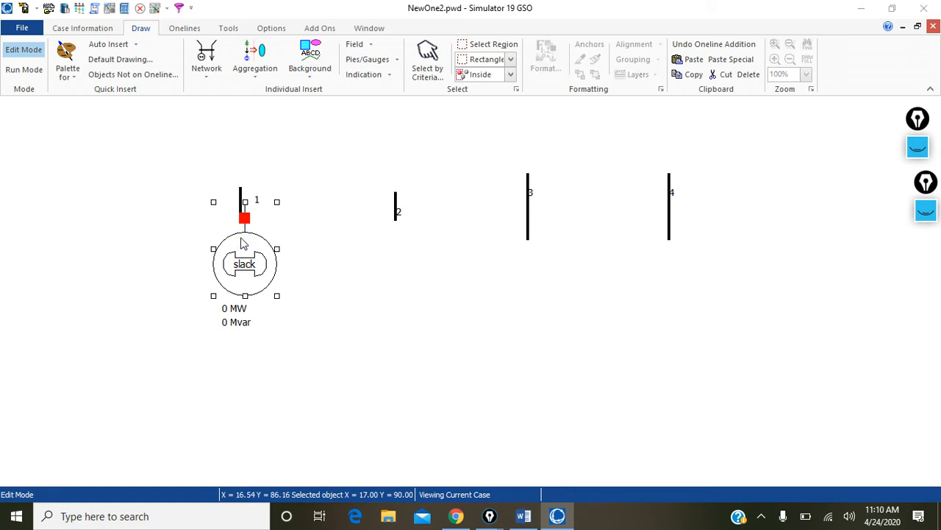
- Set the bus 1 generator's display orientation to Left
double_click(244, 244)
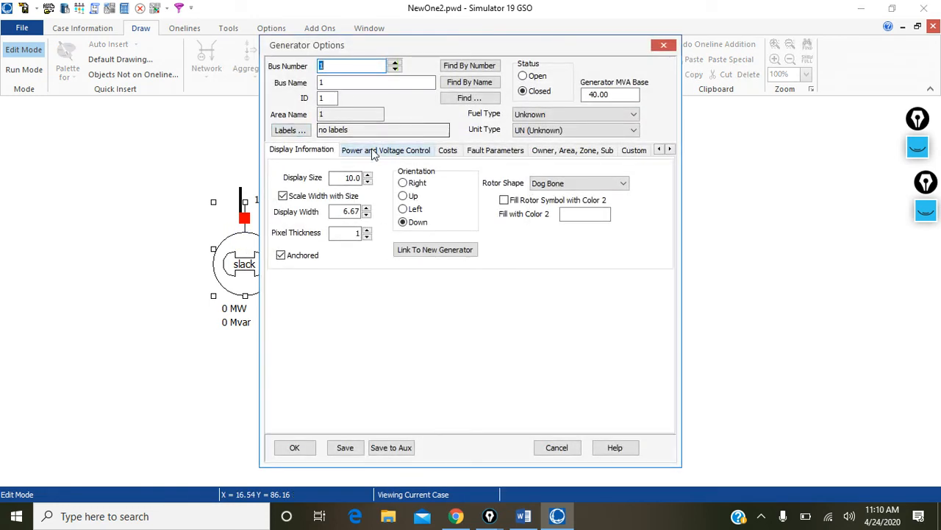
click(403, 209)
click(300, 452)
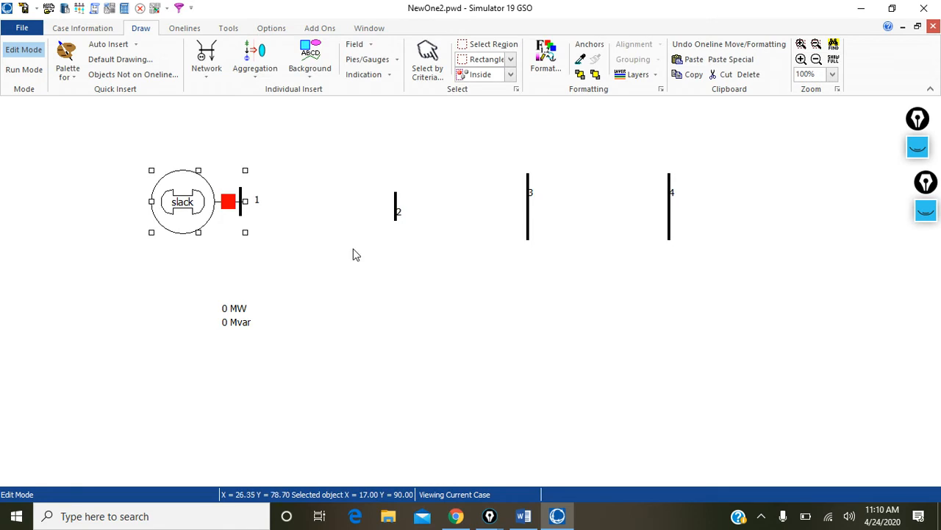
- Align the generator's connection with the middle of bus 1, then shift bus 1 slightly up and to the left together with its generator
click(211, 200)
drag(210, 200, 194, 201)
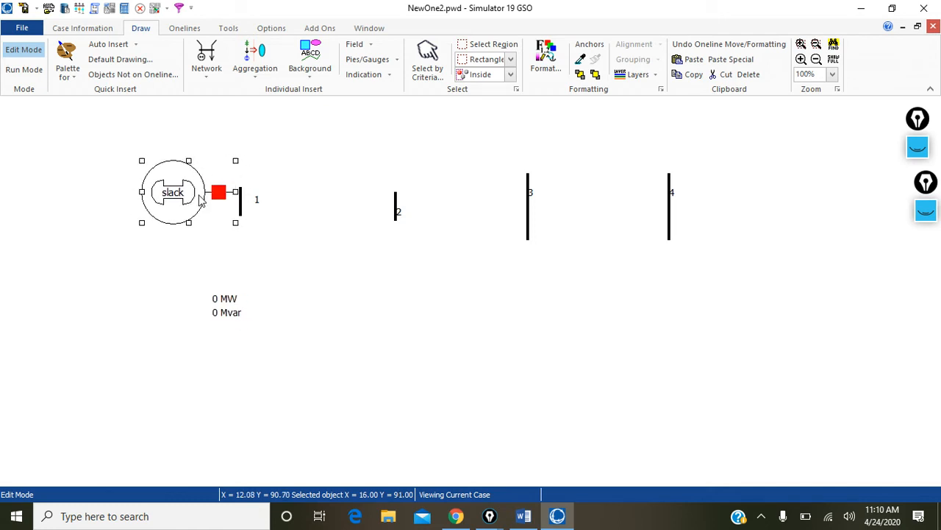
click(326, 245)
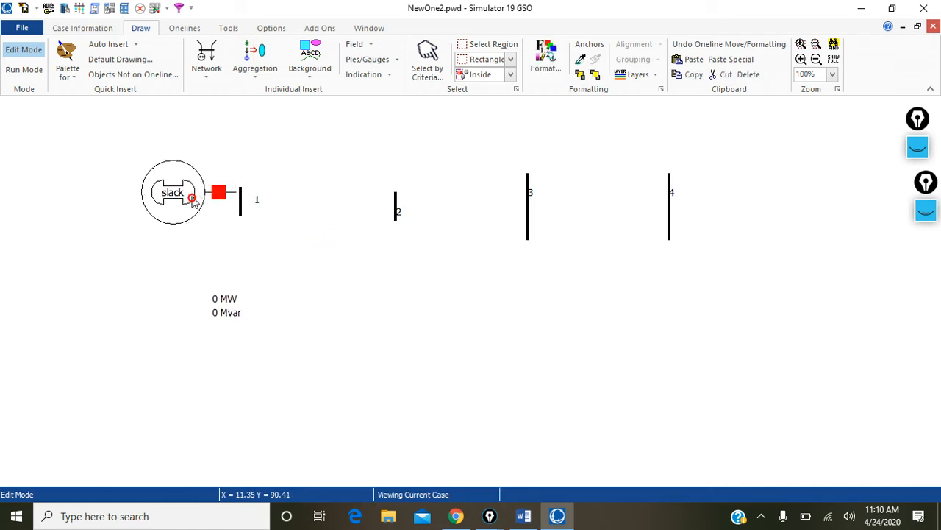
drag(194, 201, 197, 202)
click(331, 252)
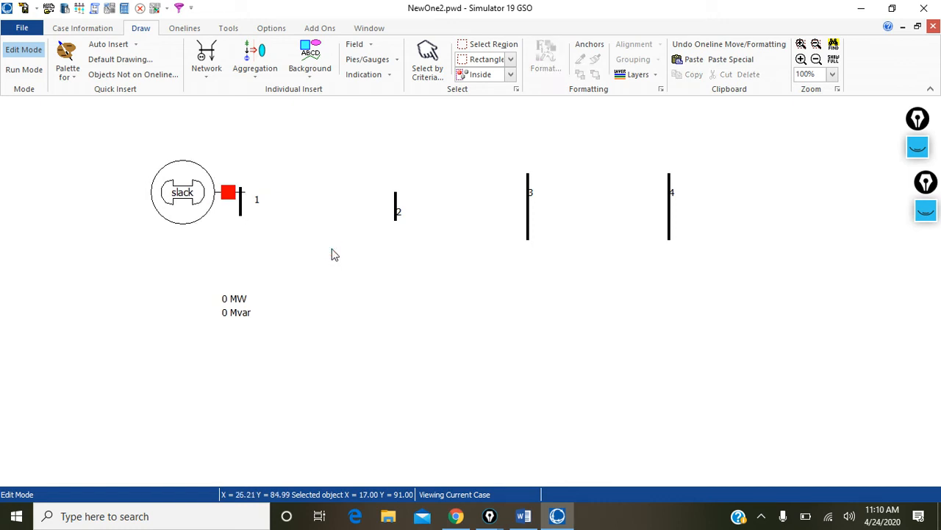
drag(192, 198, 184, 208)
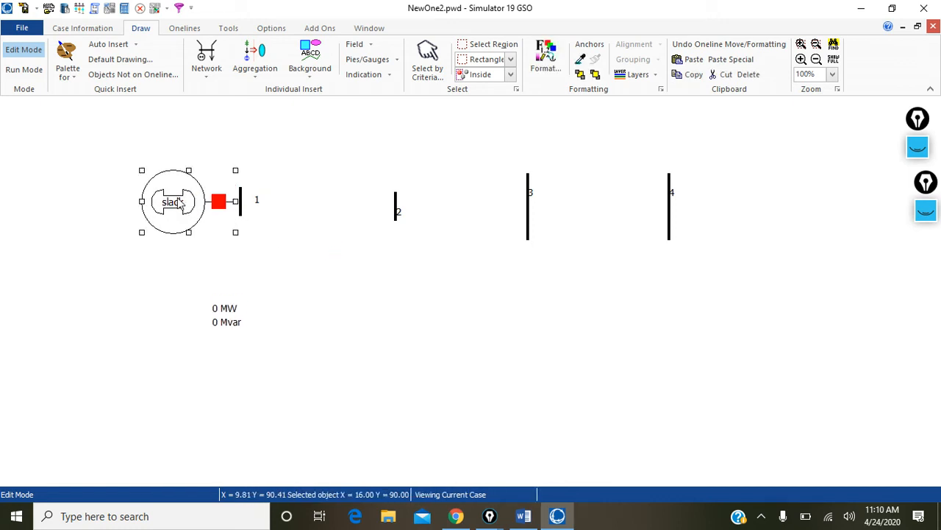
click(290, 156)
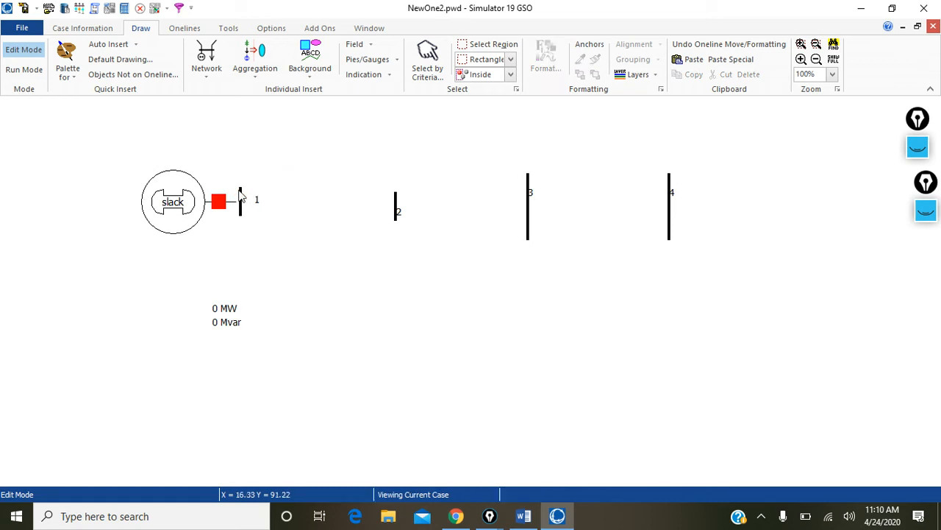
drag(242, 199, 237, 194)
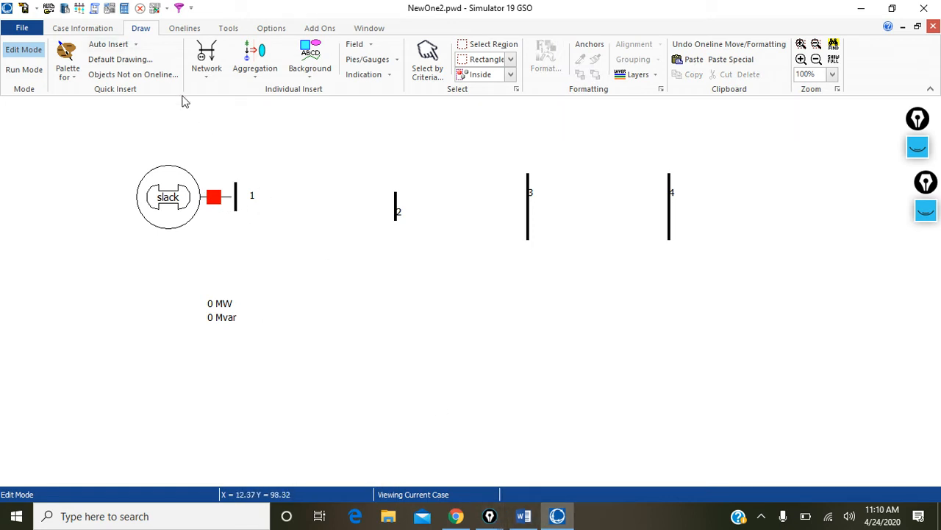
click(204, 70)
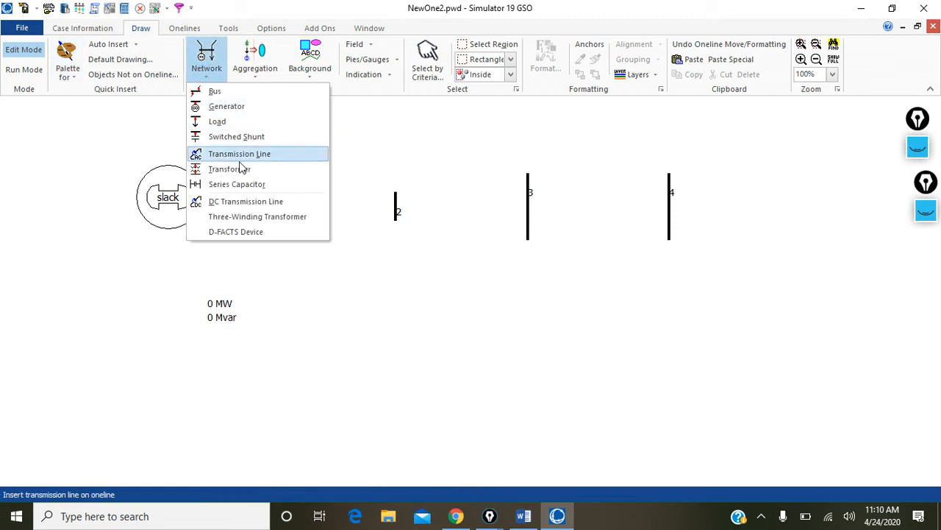
click(239, 173)
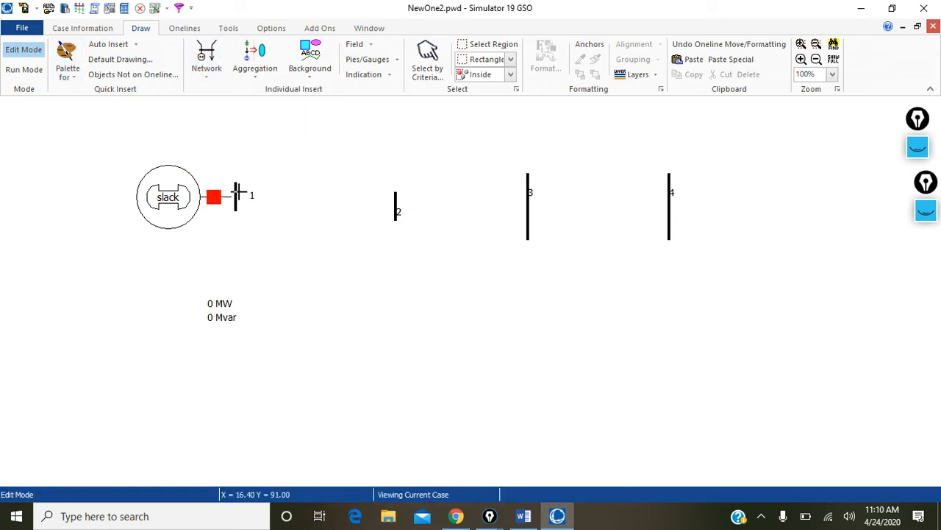
click(235, 193)
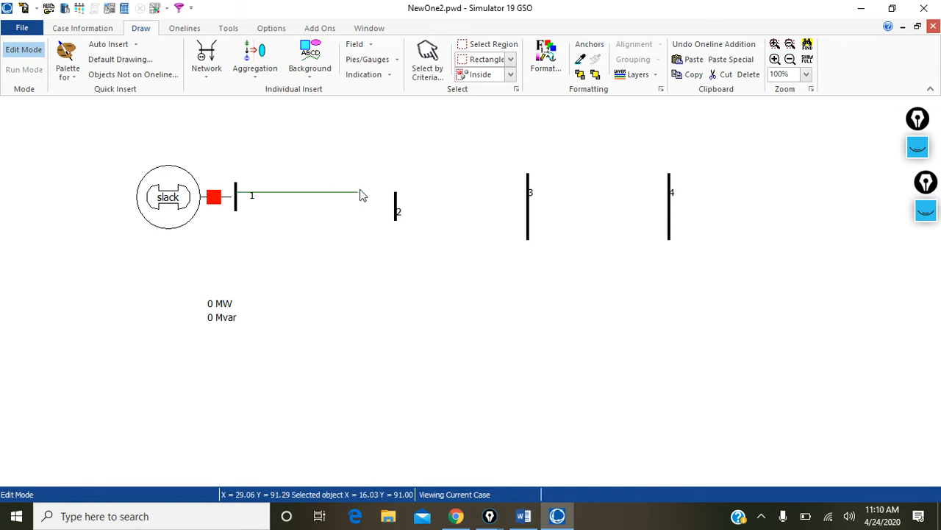
double_click(396, 206)
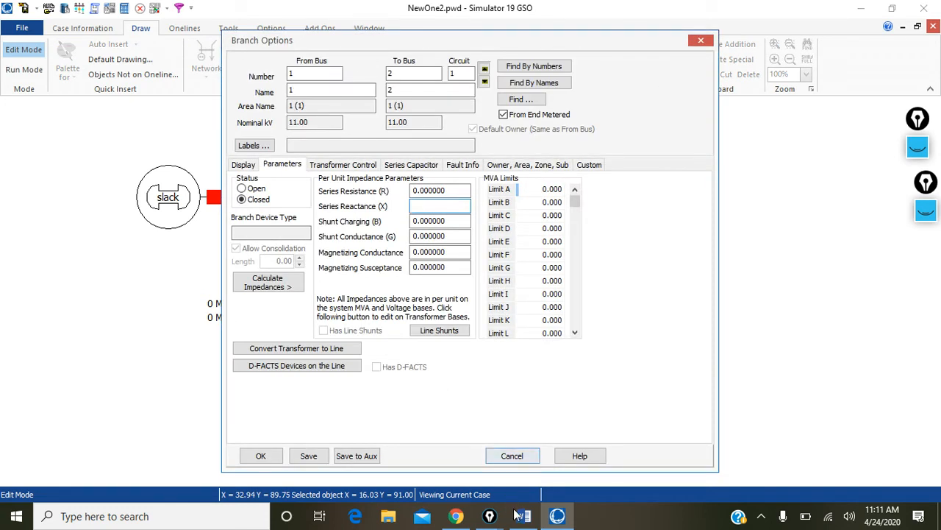
mouse_move(524, 517)
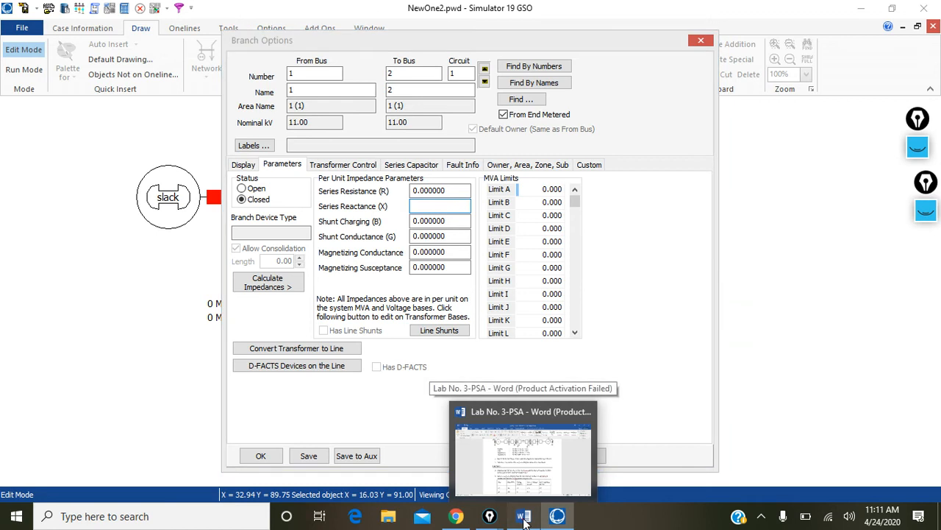
click(524, 517)
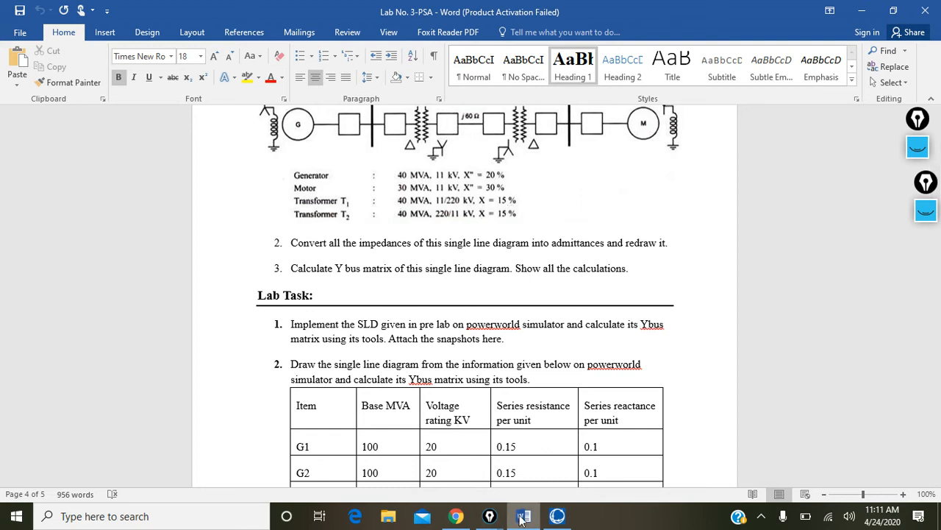
click(544, 419)
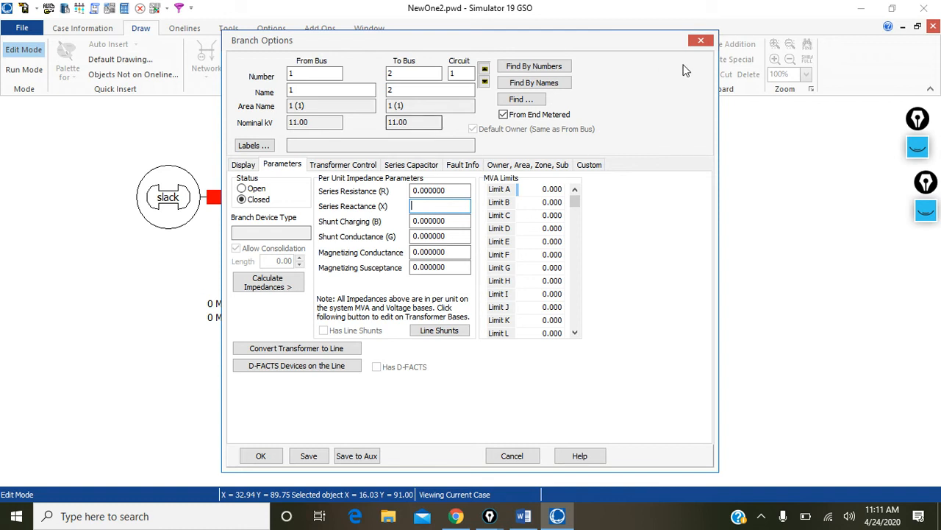
click(691, 43)
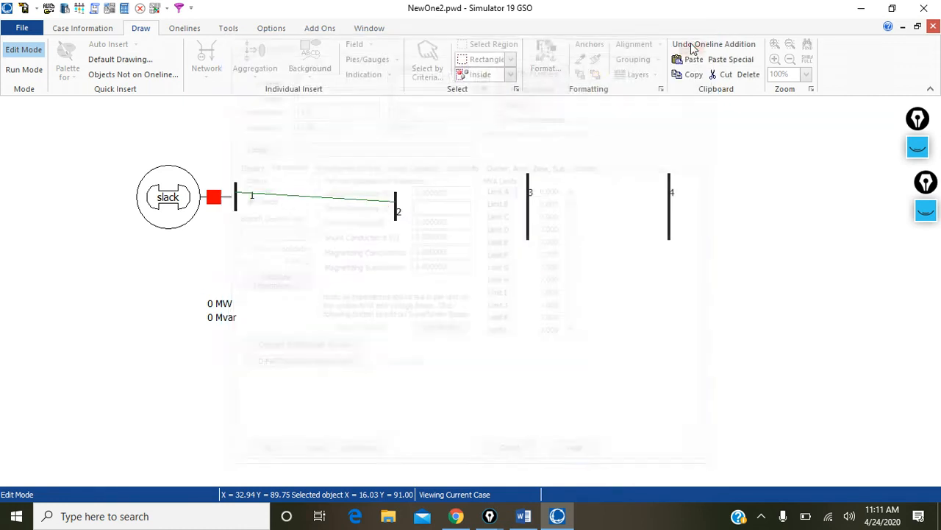
- Set bus 2's nominal voltage to 220 kV and extend its bar slightly upward
double_click(396, 200)
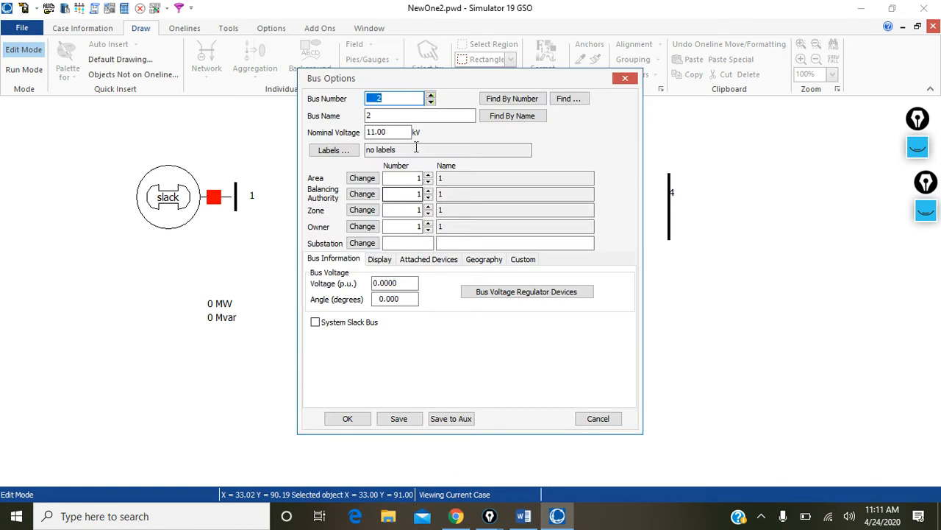
click(388, 133)
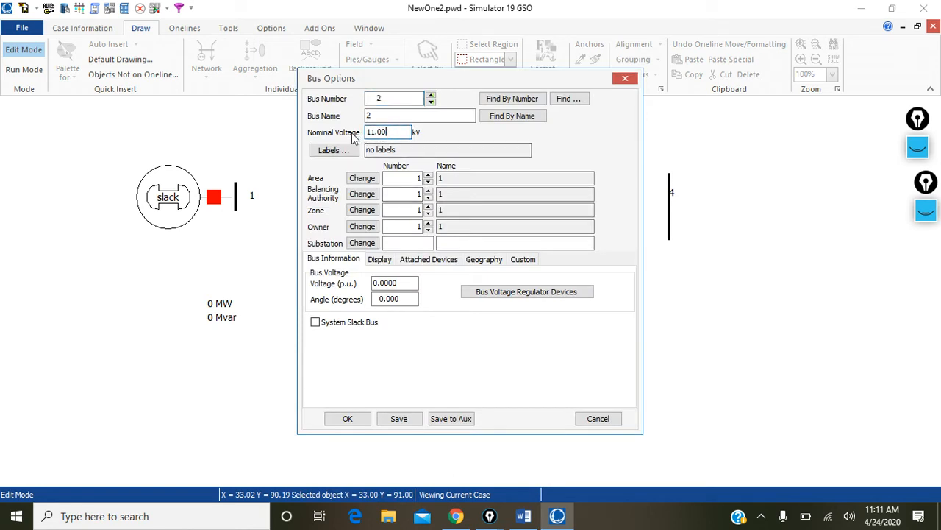
drag(393, 131, 358, 124)
text(220)
click(346, 423)
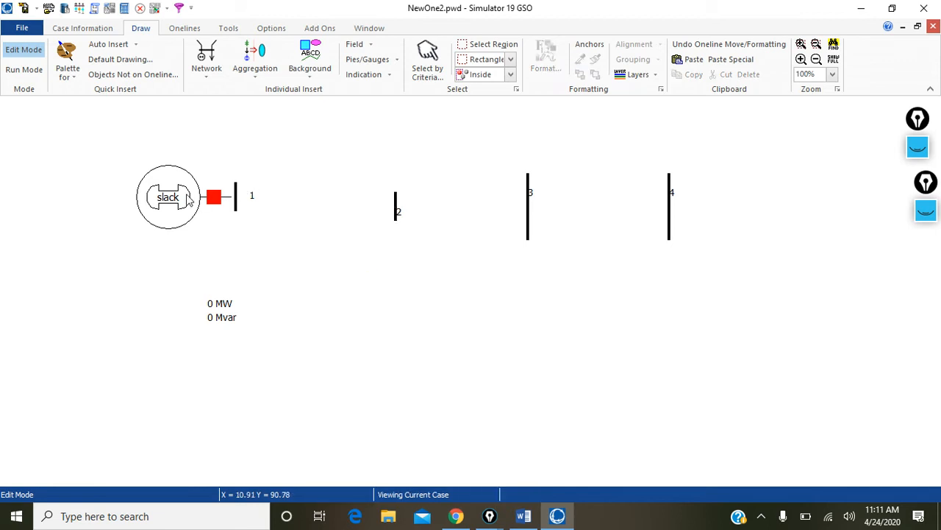
drag(393, 209, 395, 225)
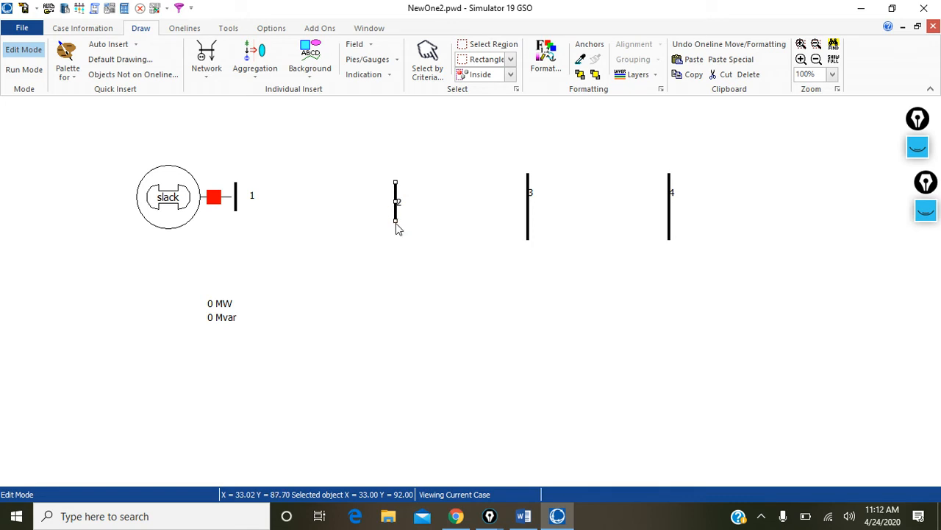
click(428, 307)
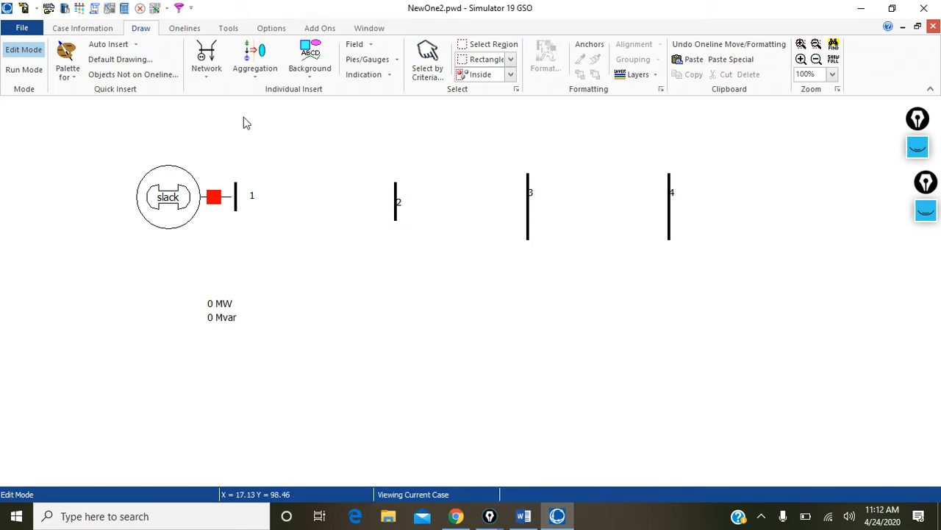
- Insert a transformer from bus 1 to bus 2 with a series reactance of 0.15 per unit
click(208, 72)
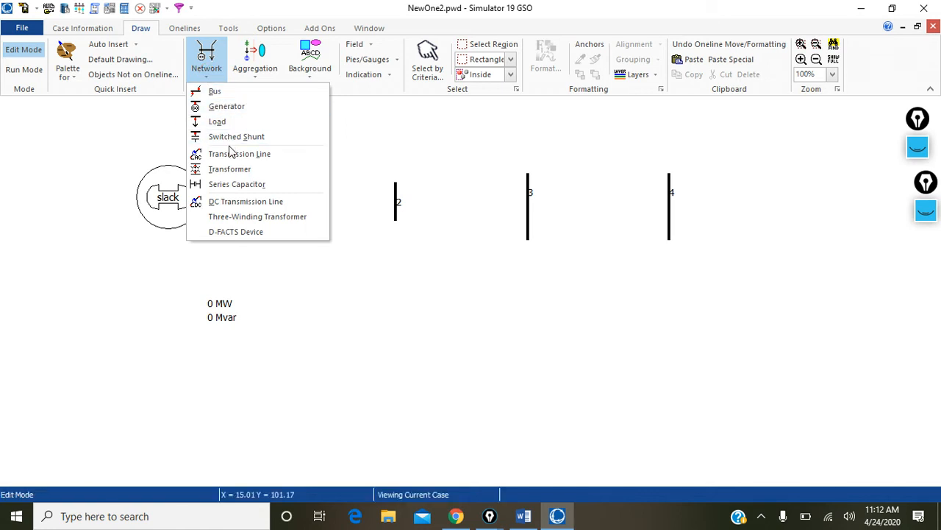
click(231, 168)
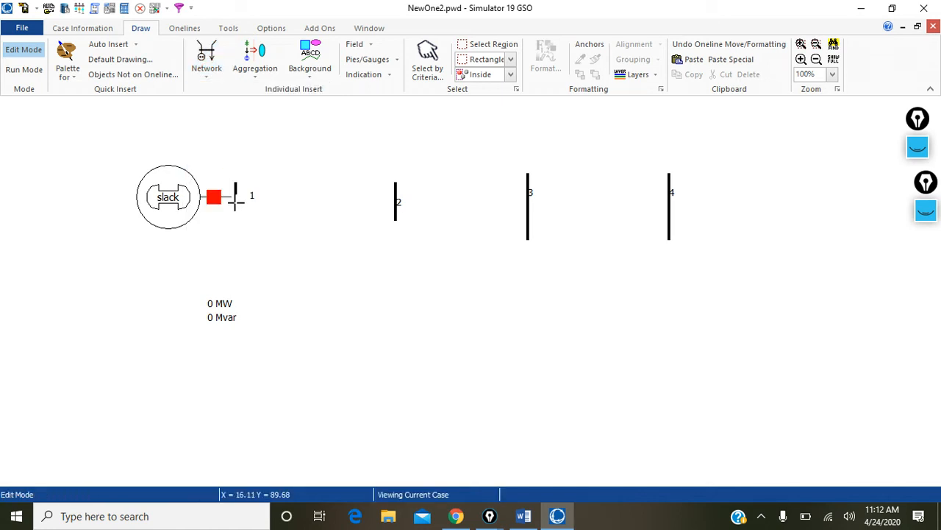
click(235, 195)
double_click(396, 196)
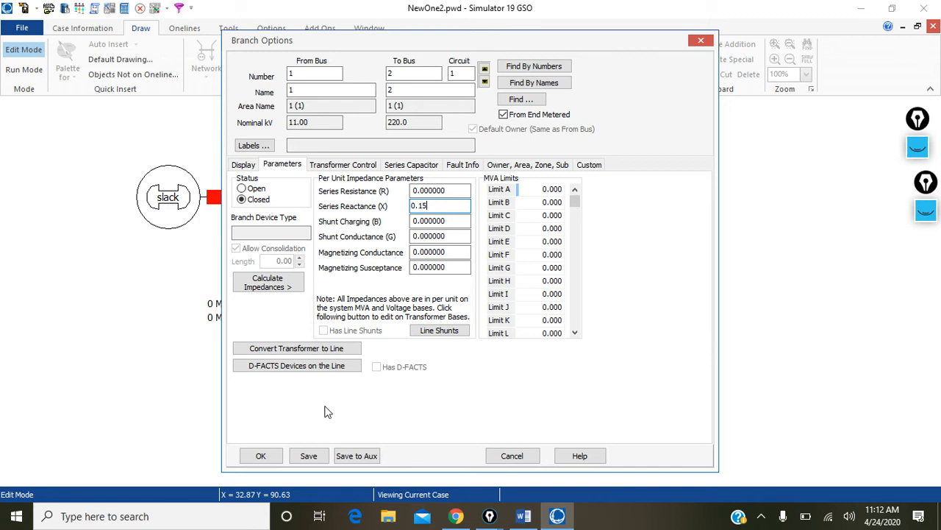
click(240, 168)
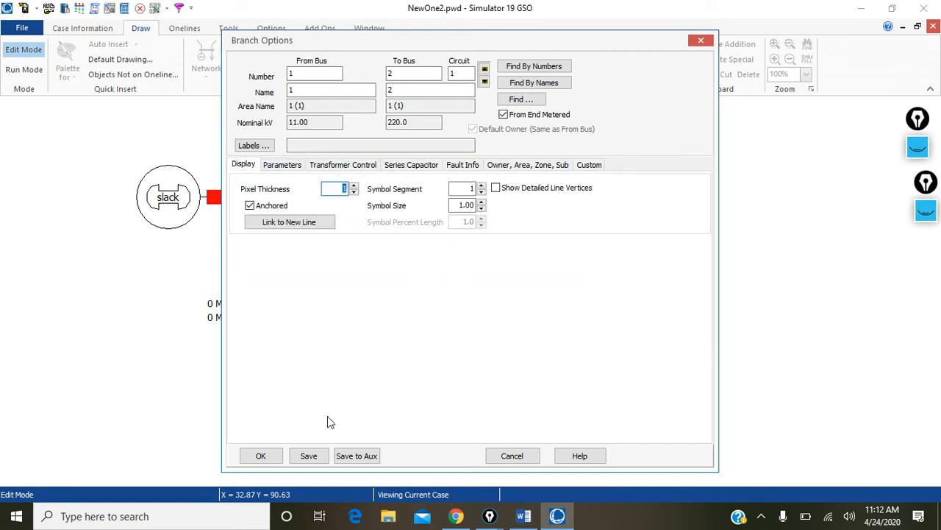
click(251, 460)
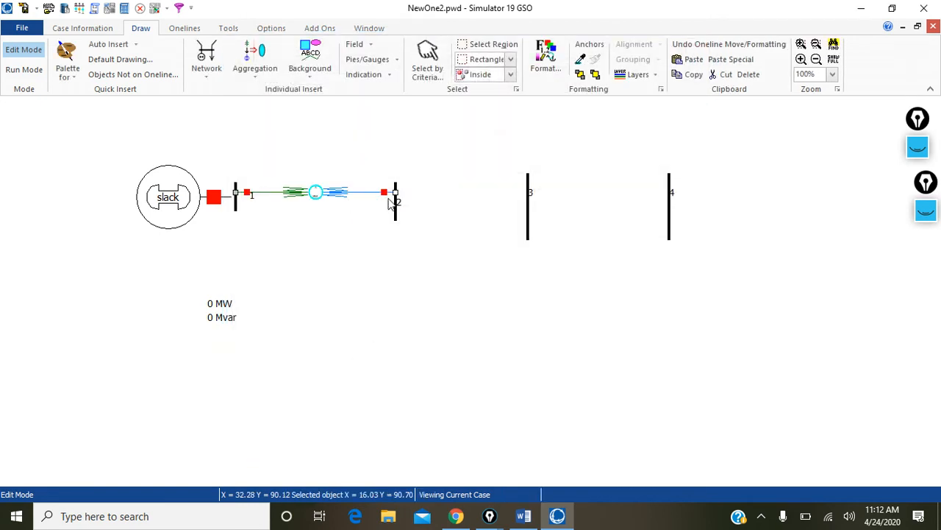
- Enlarge the circular flow gauge on the transformer between buses 1 and 2
click(343, 198)
click(317, 197)
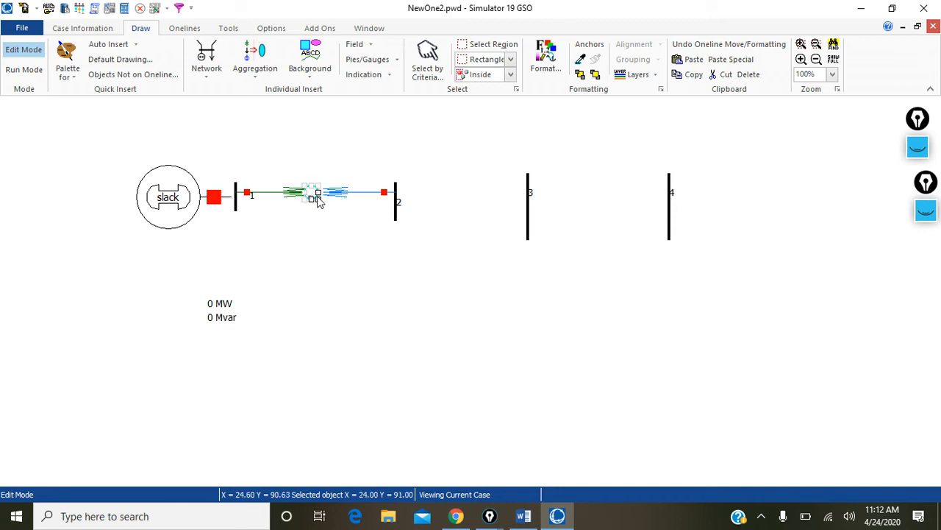
drag(319, 199, 322, 202)
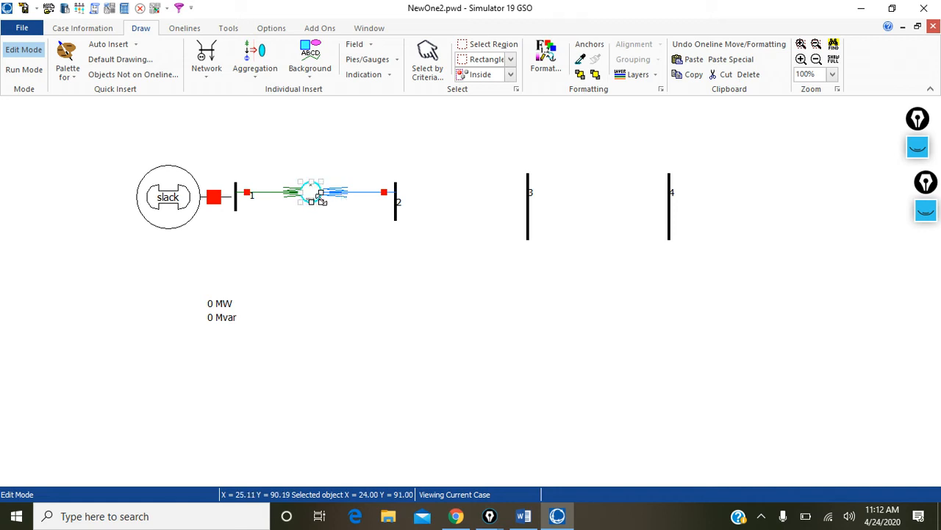
click(335, 234)
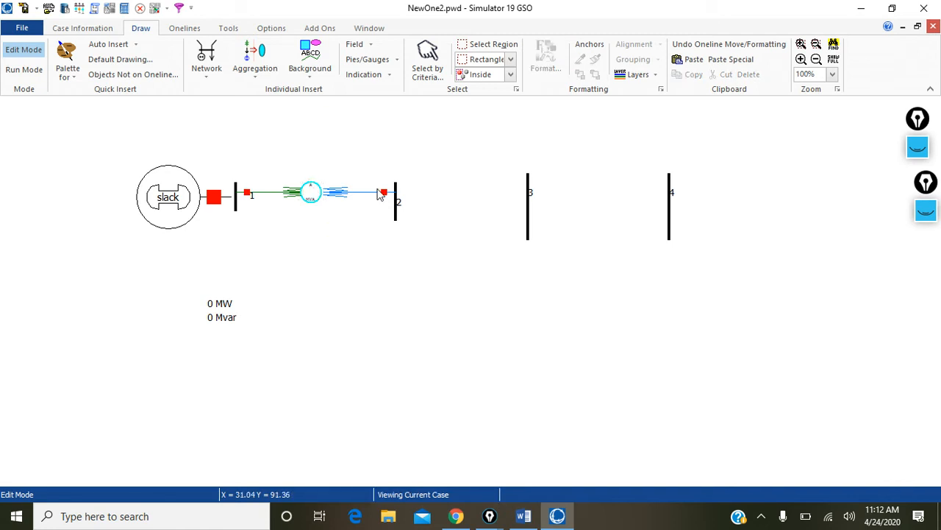
click(198, 76)
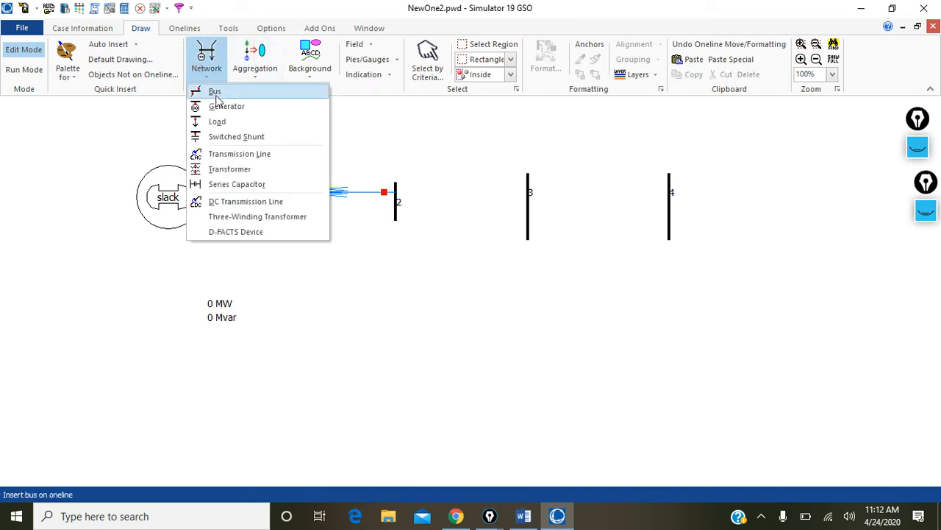
click(230, 158)
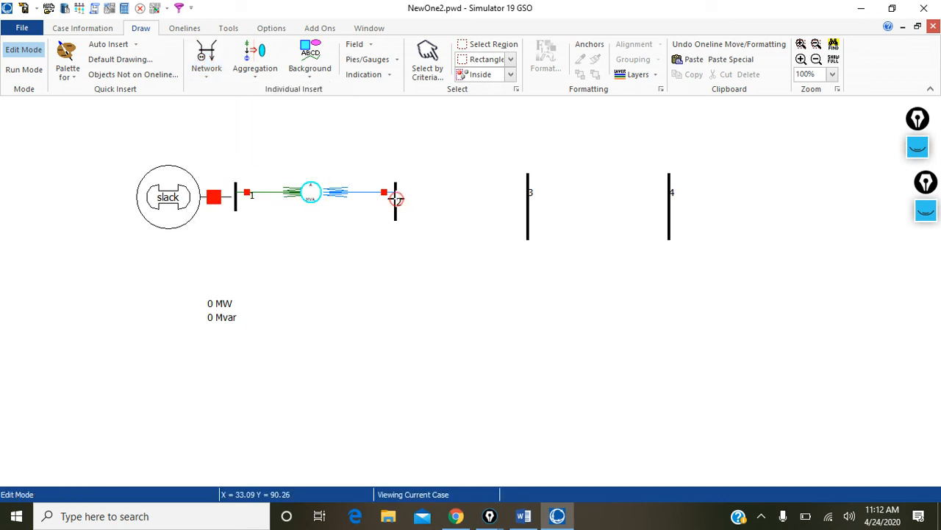
click(397, 199)
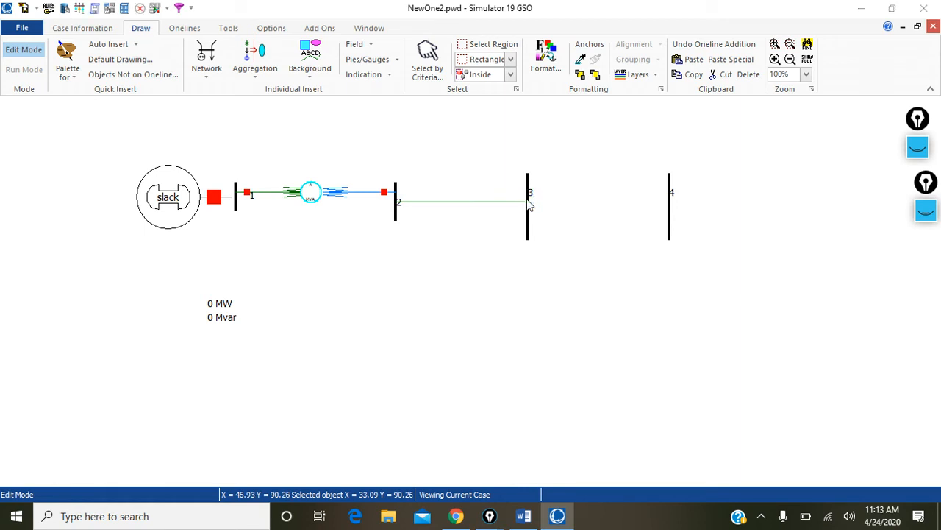
double_click(529, 206)
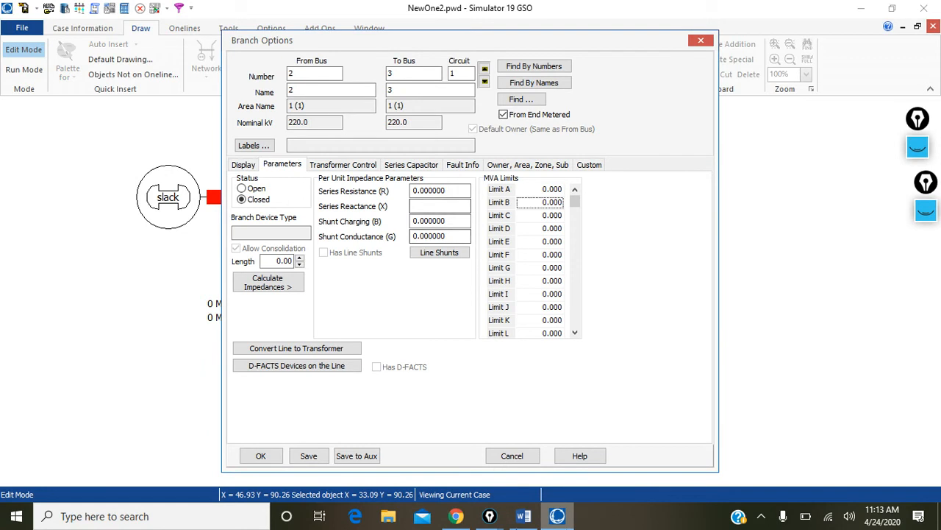
click(523, 516)
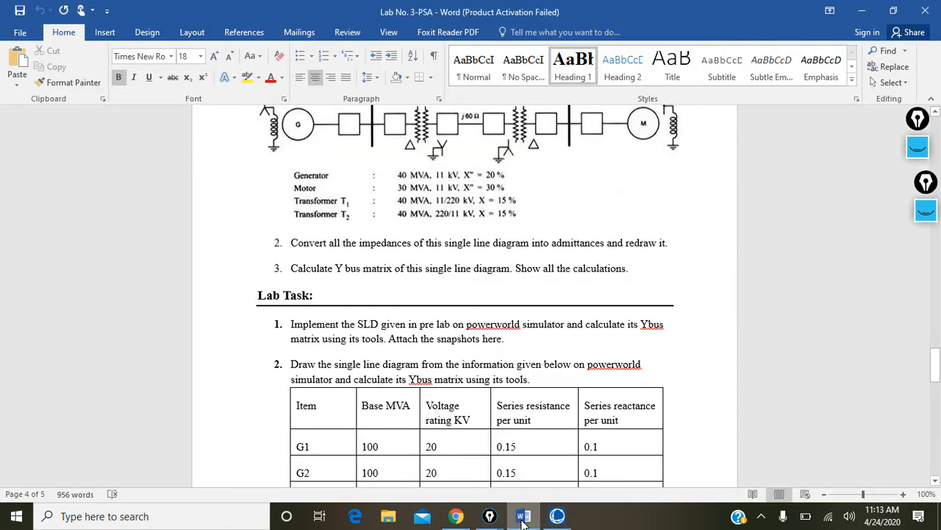
click(524, 515)
click(456, 516)
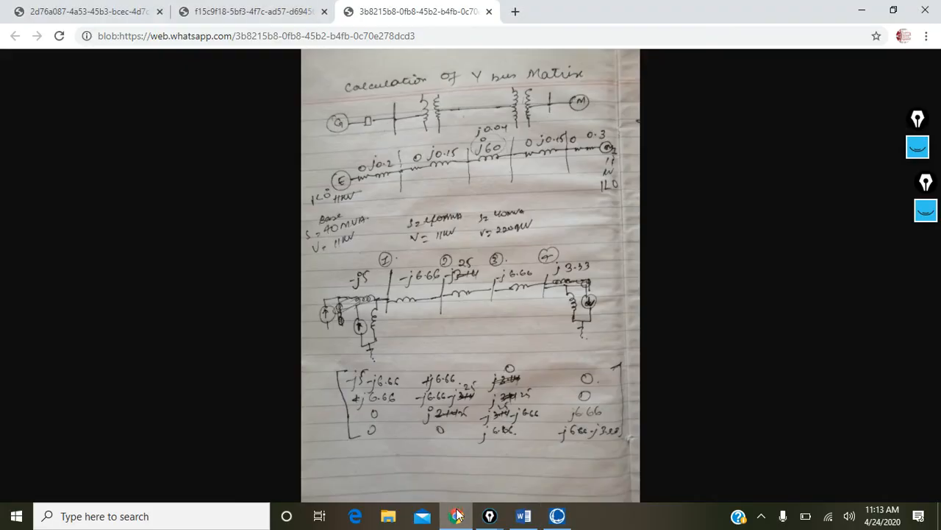
click(456, 515)
text(0.)
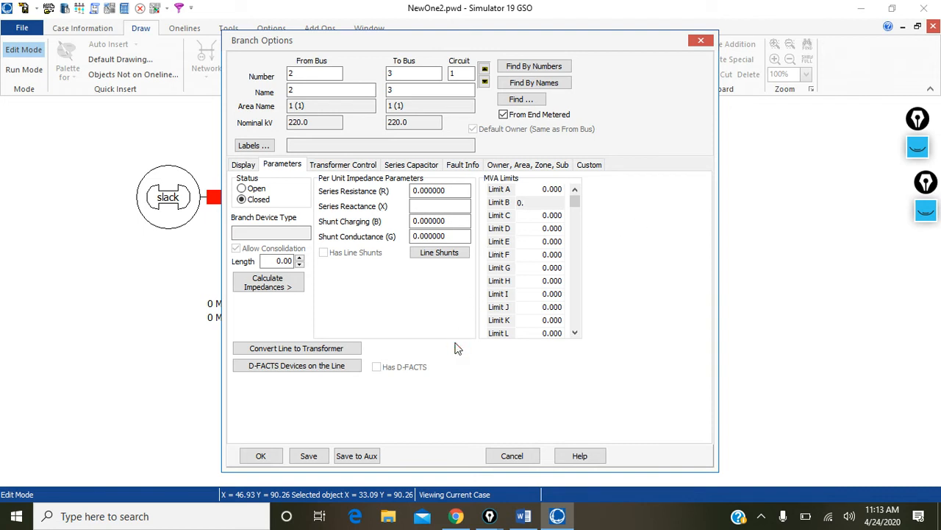
click(457, 204)
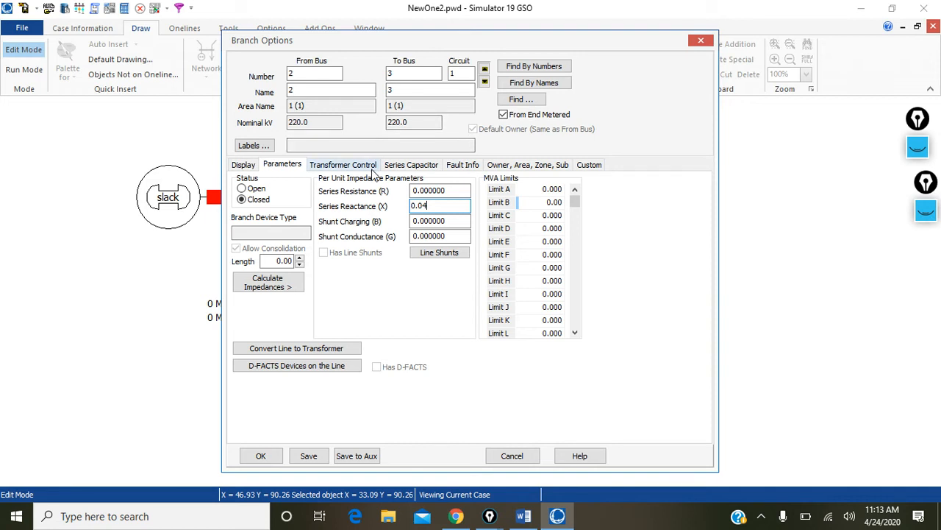
click(701, 40)
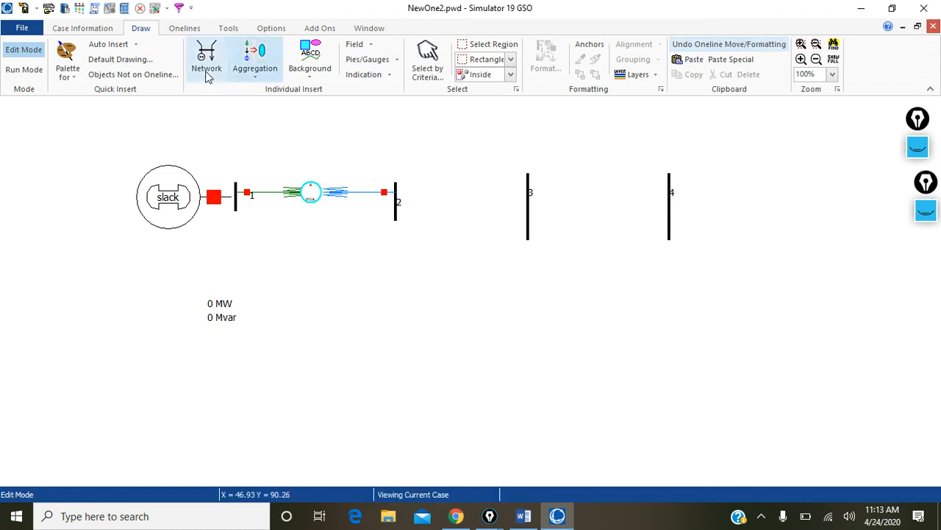
click(206, 71)
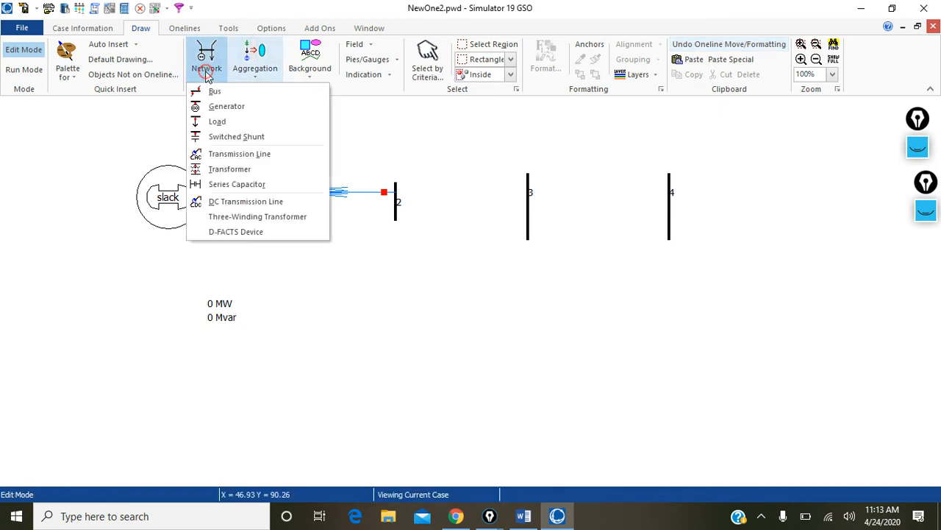
click(250, 155)
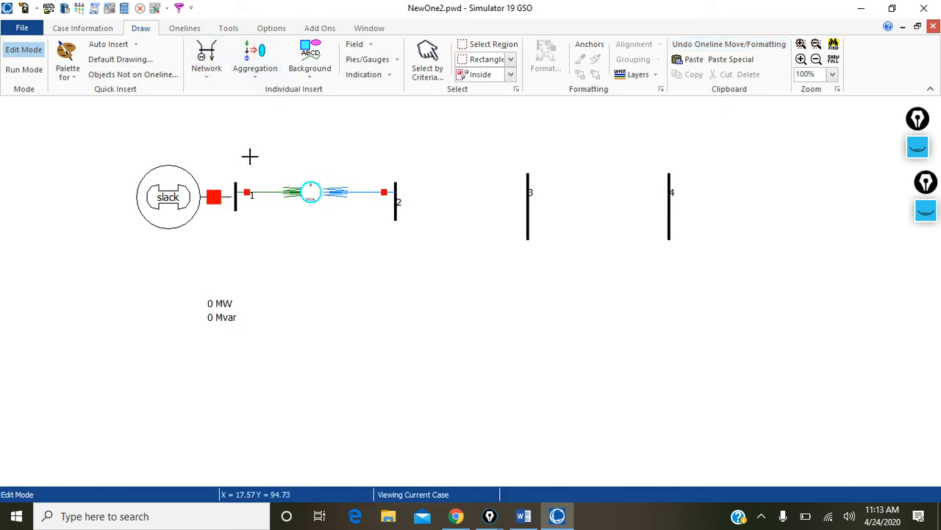
click(395, 205)
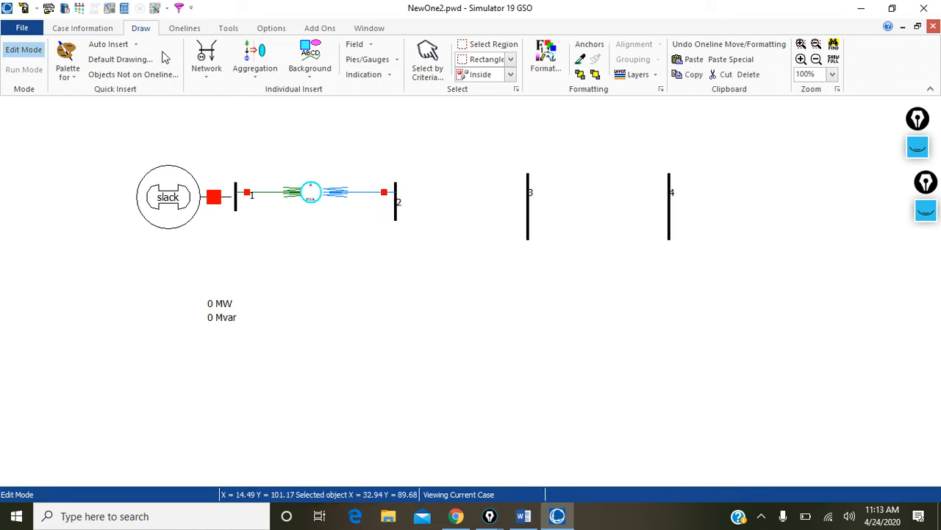
- Insert a transmission line from bus 2 to bus 3 with a series reactance of 0.04 per unit
click(208, 73)
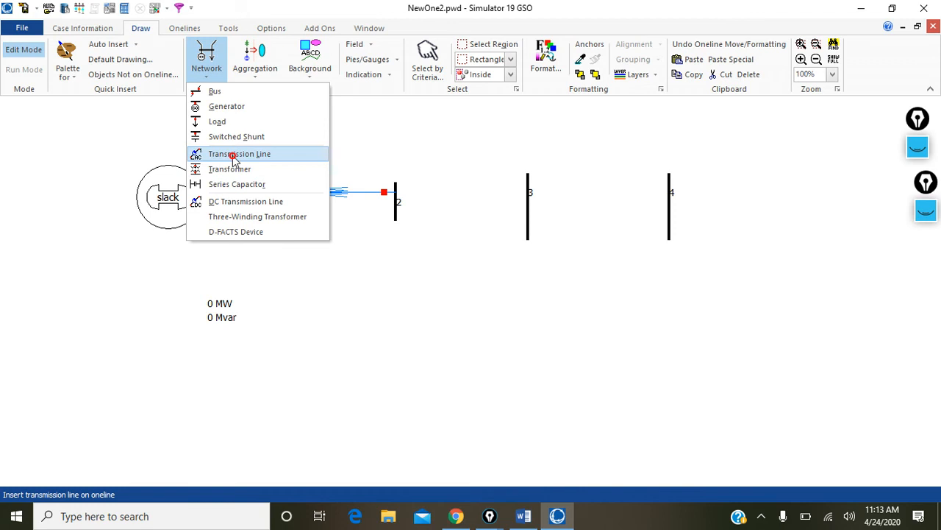
click(232, 154)
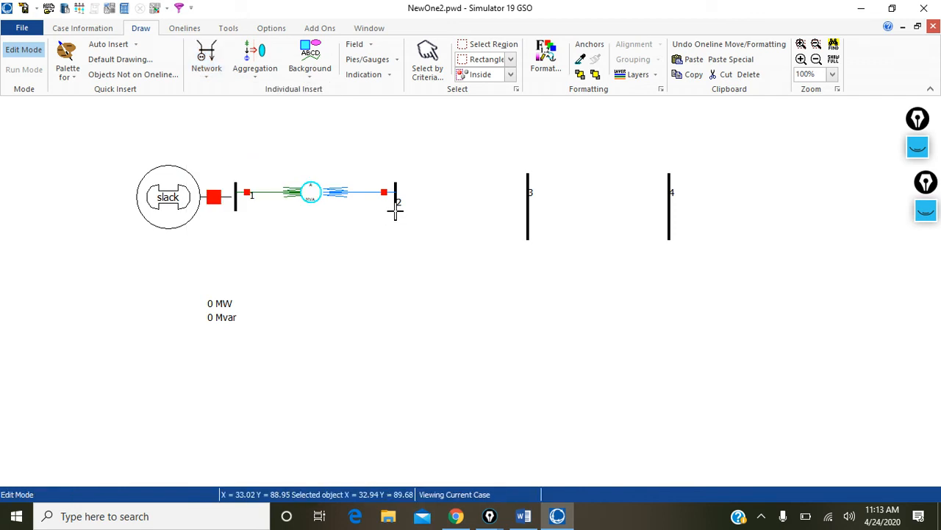
click(395, 212)
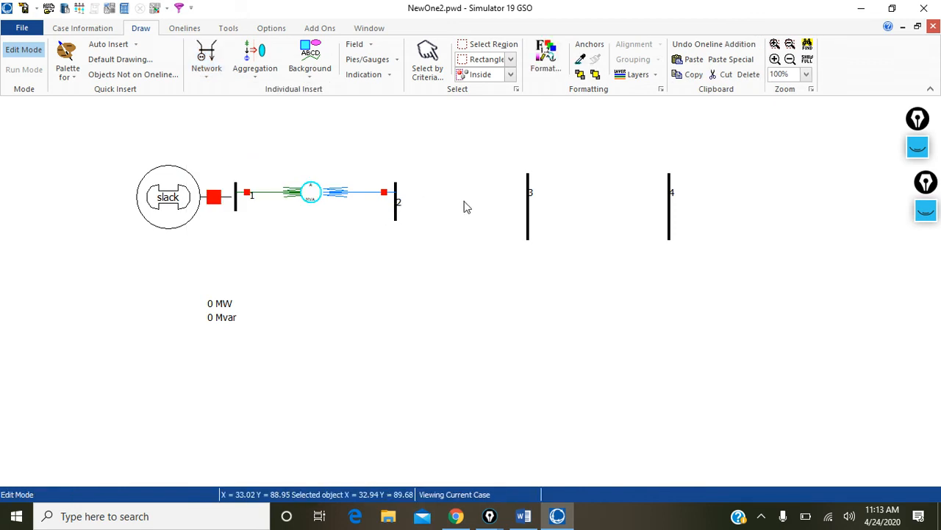
double_click(529, 212)
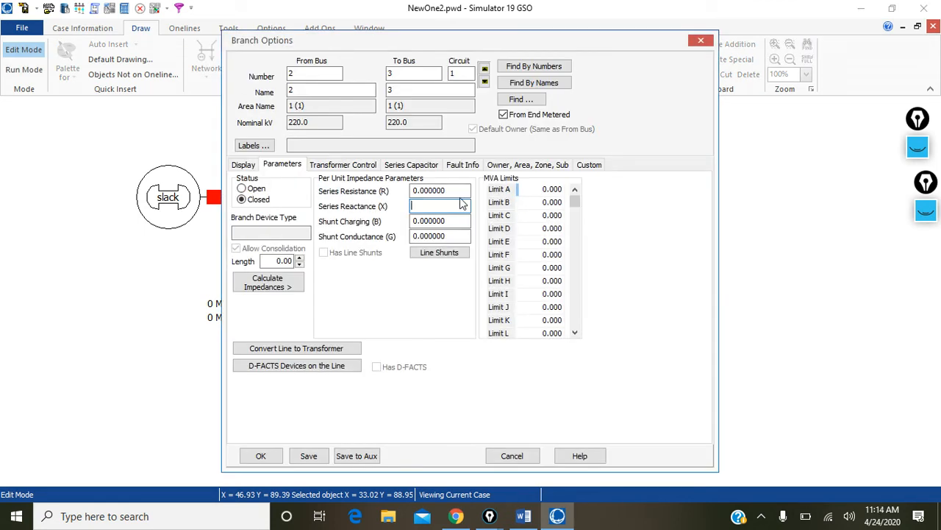
text(0.04)
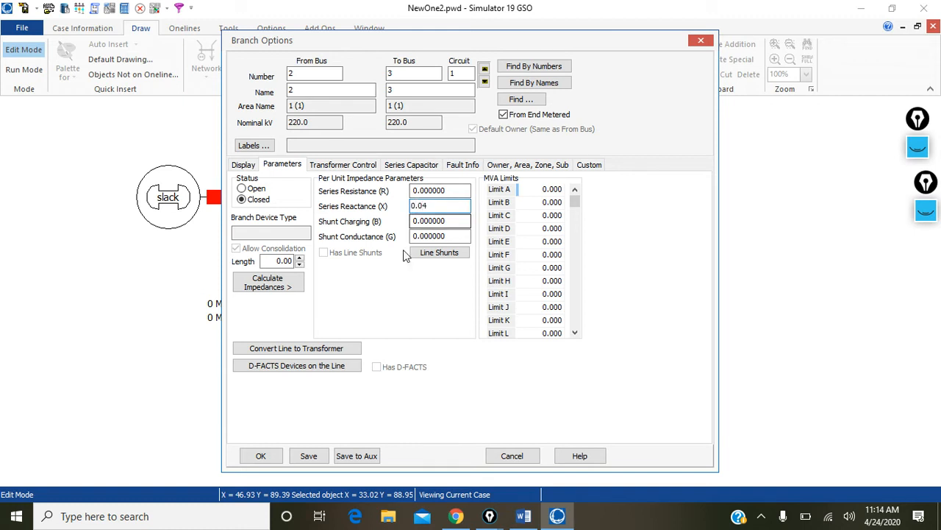
click(267, 456)
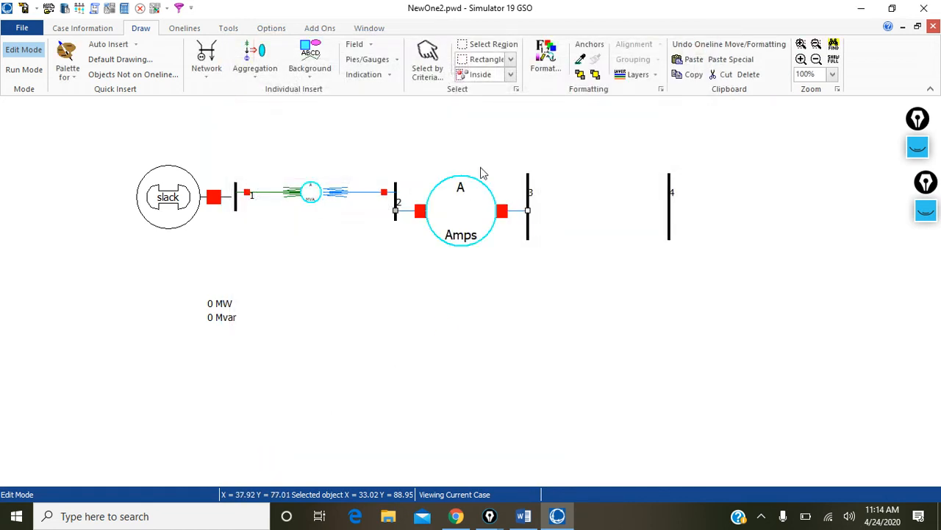
- Shrink the circular flow gauge on the transmission line between buses 2 and 3
click(472, 190)
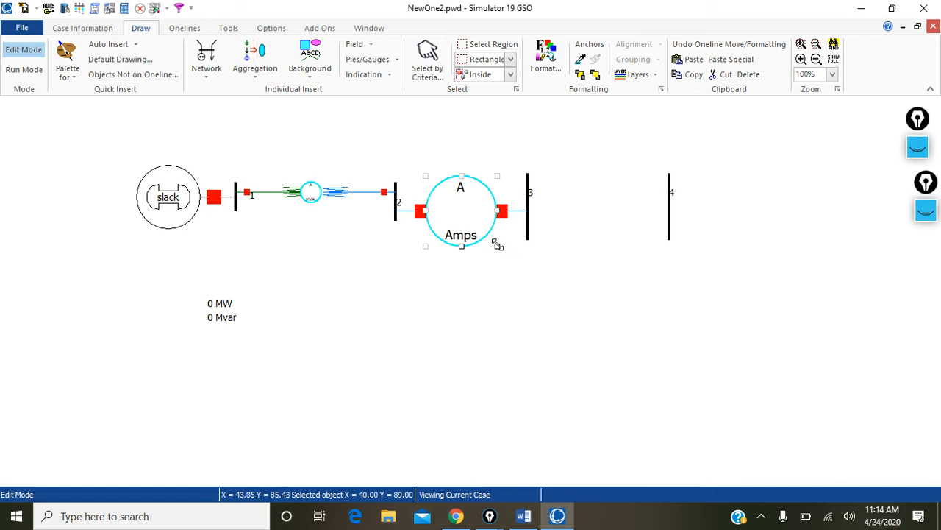
drag(498, 243, 479, 228)
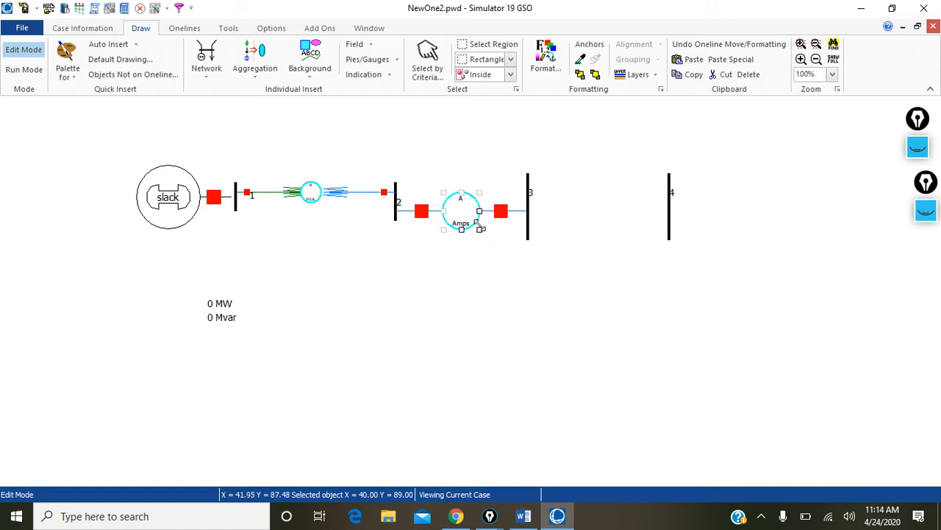
click(485, 284)
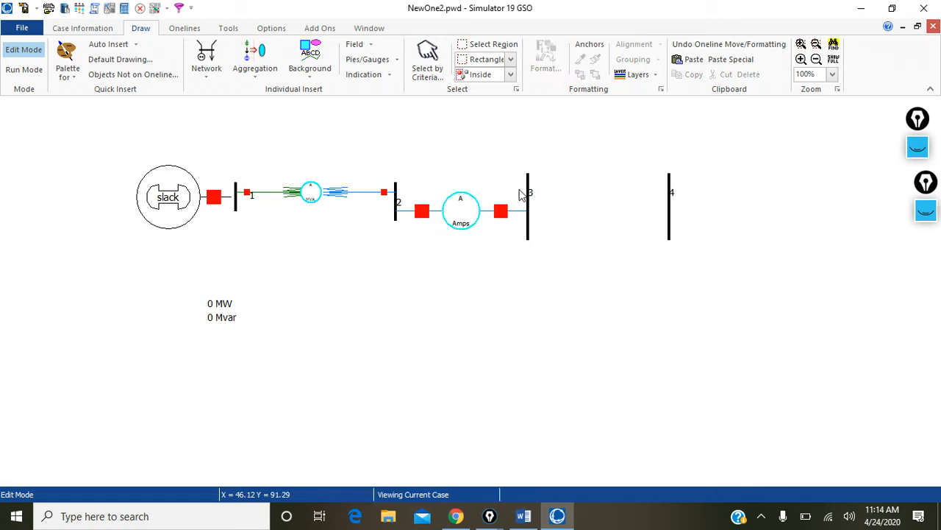
- Insert a transformer from bus 3 to bus 4 with a series reactance of 0.15 per unit, checking the lab sheet in Word
click(206, 65)
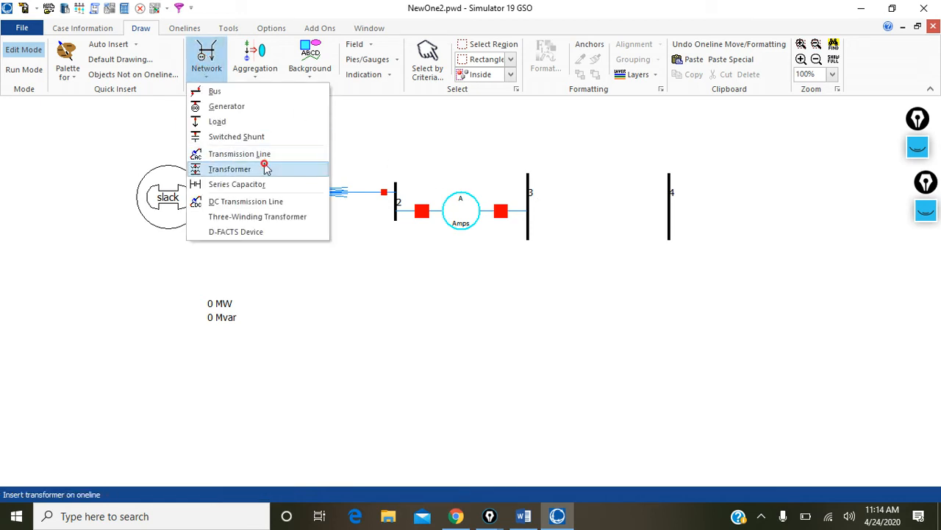
click(293, 167)
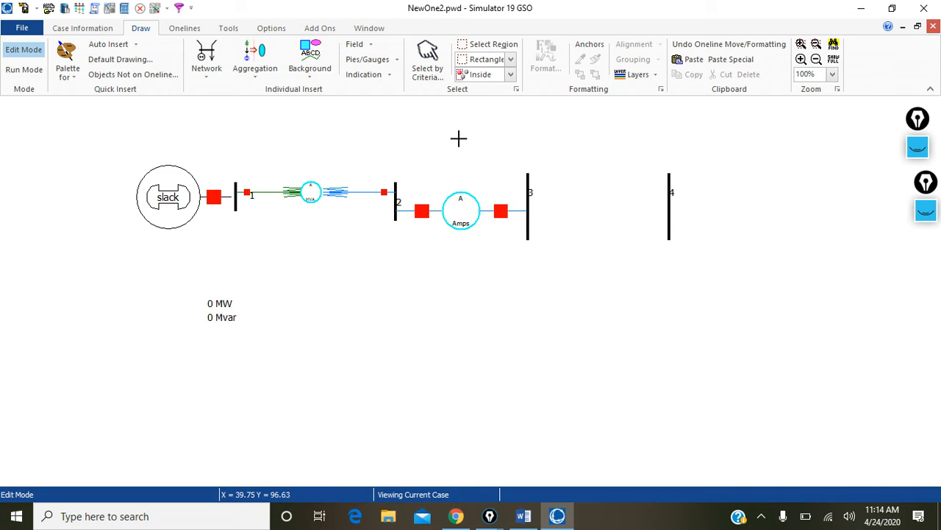
click(526, 197)
double_click(661, 205)
double_click(668, 208)
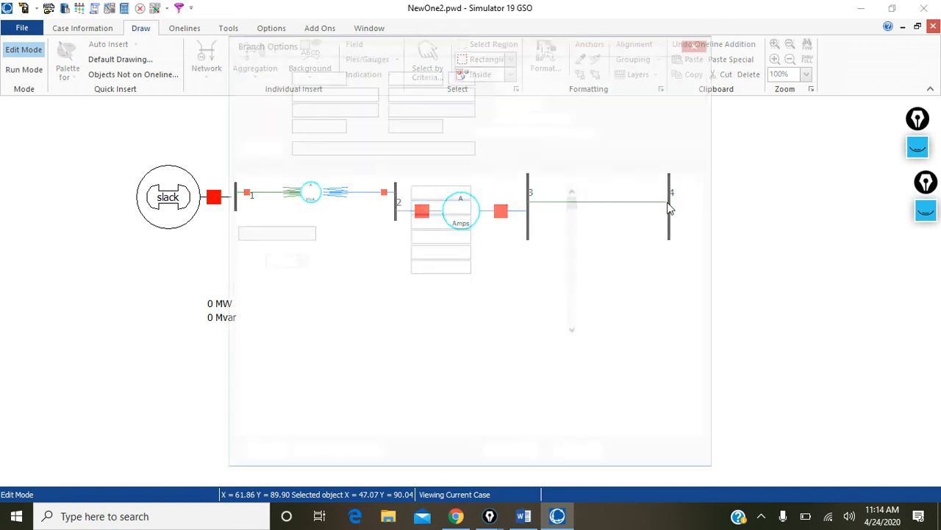
click(523, 517)
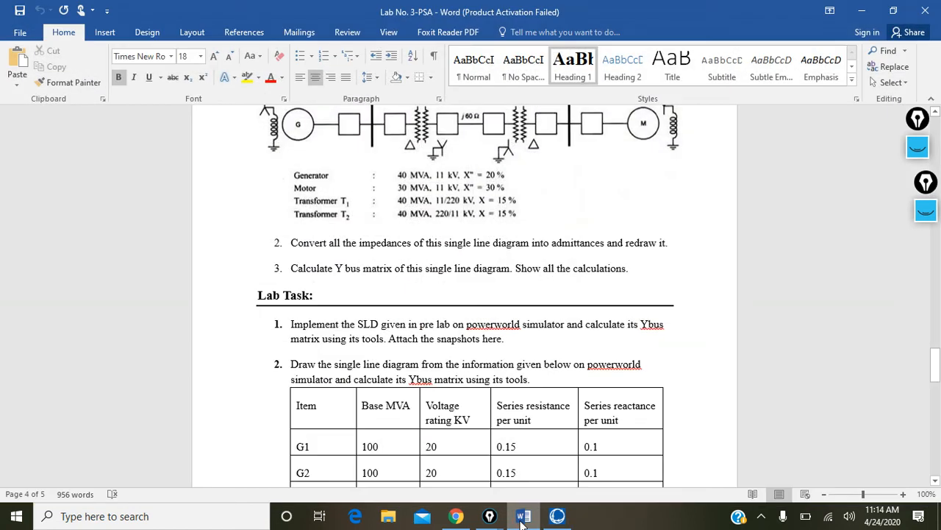
click(522, 517)
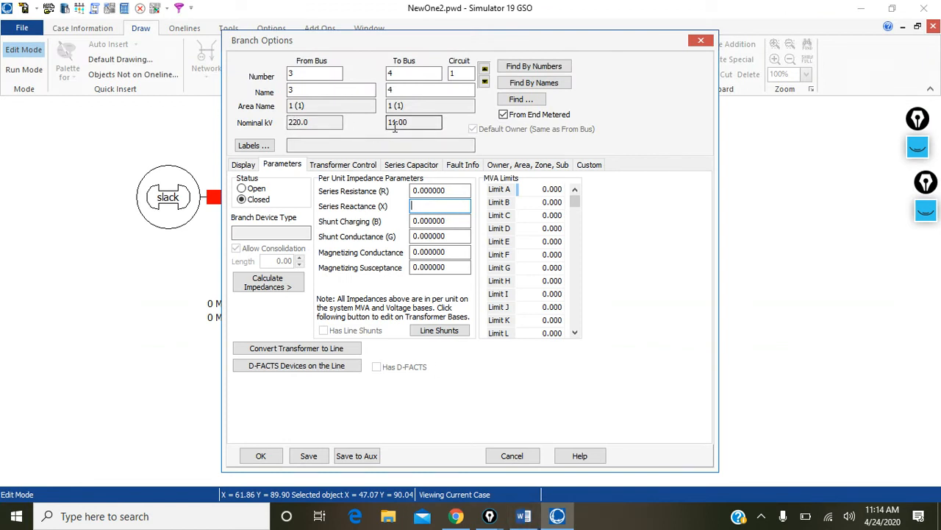
text(0.15)
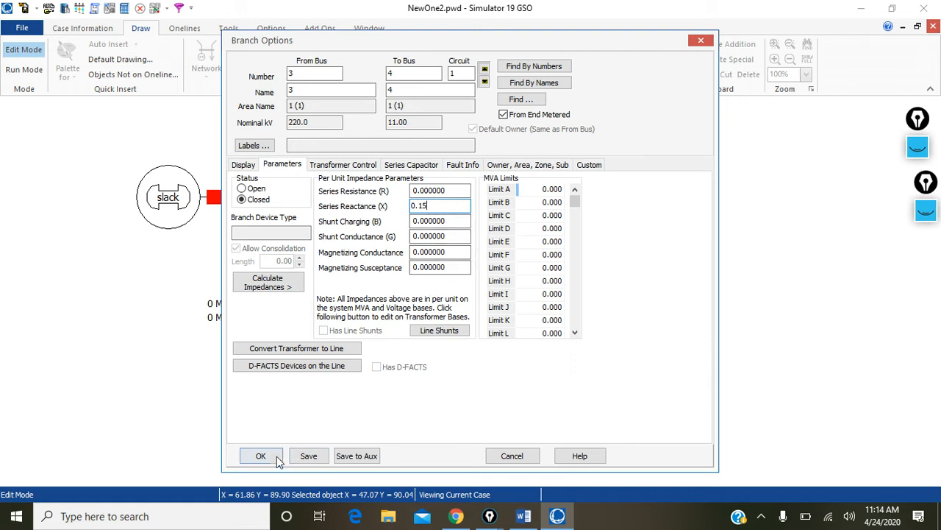
click(272, 457)
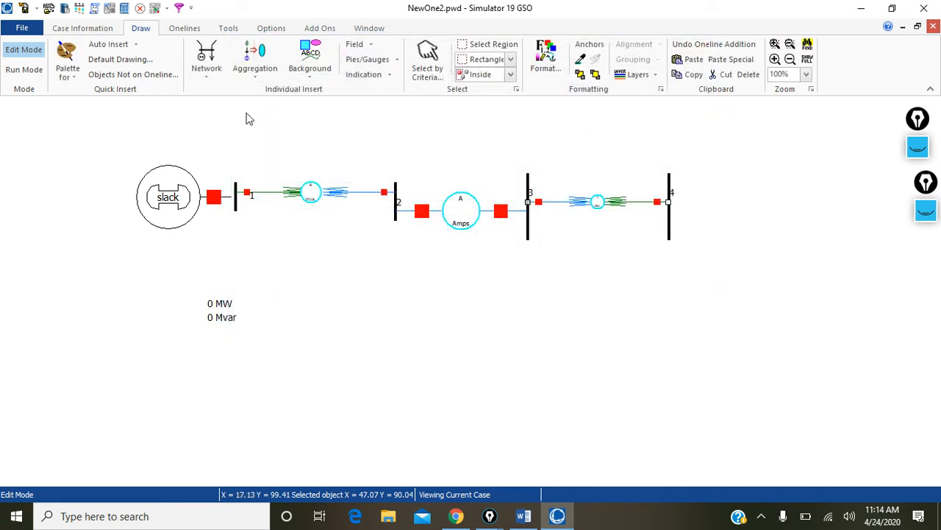
- Place a load on bus 4 and consult the motor data in the Word lab sheet before returning to the load's options
click(210, 74)
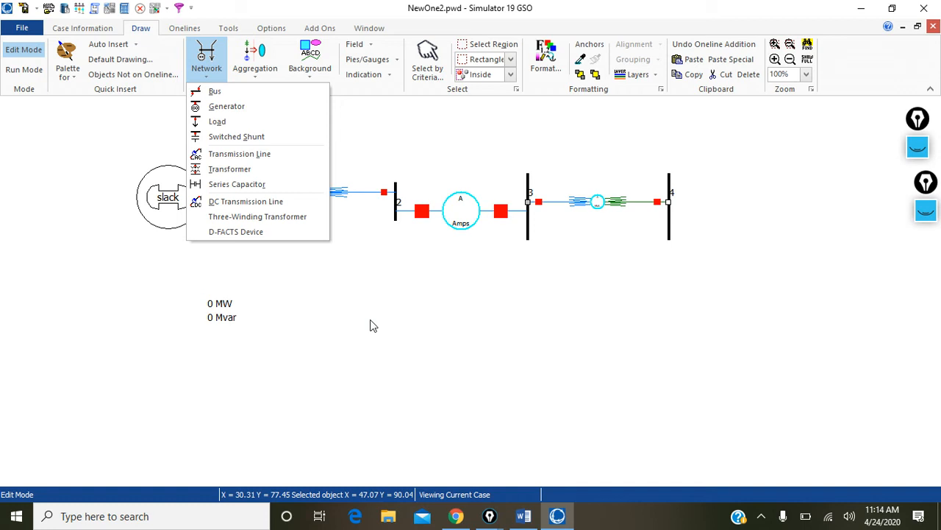
click(258, 122)
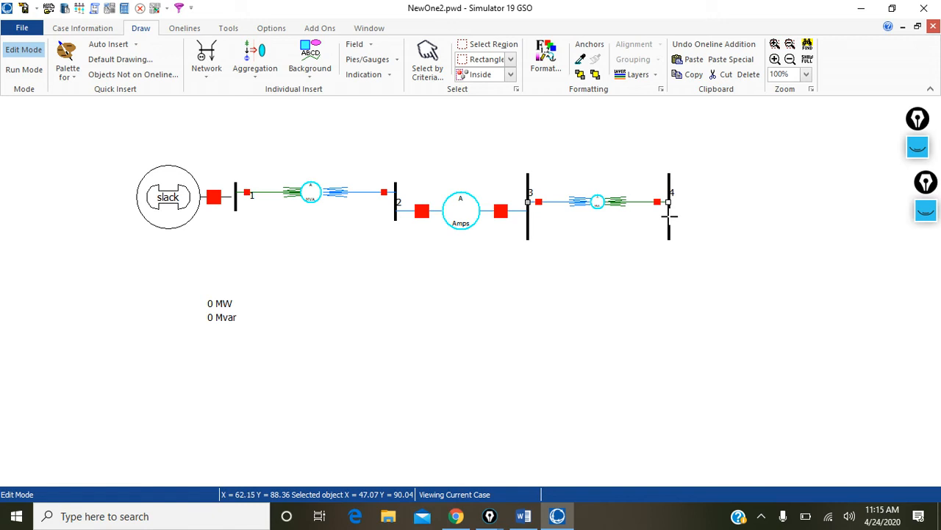
click(669, 215)
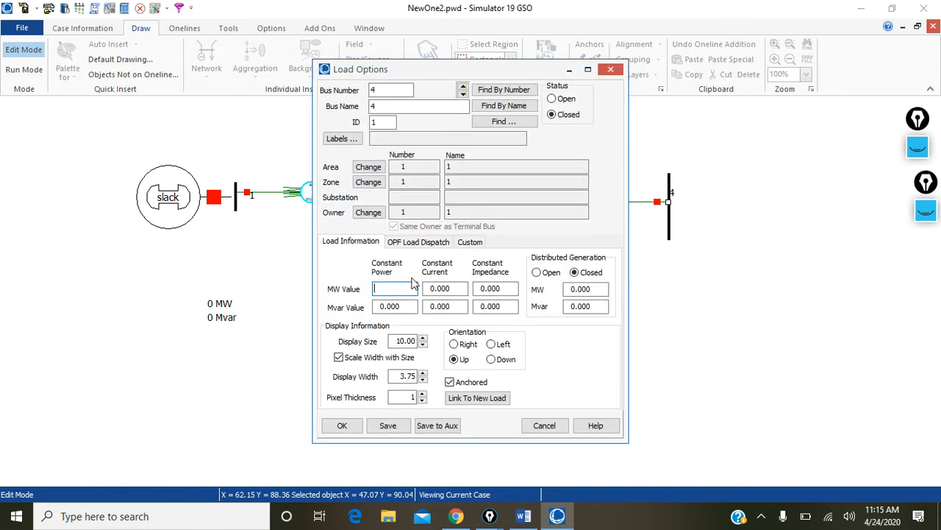
click(525, 518)
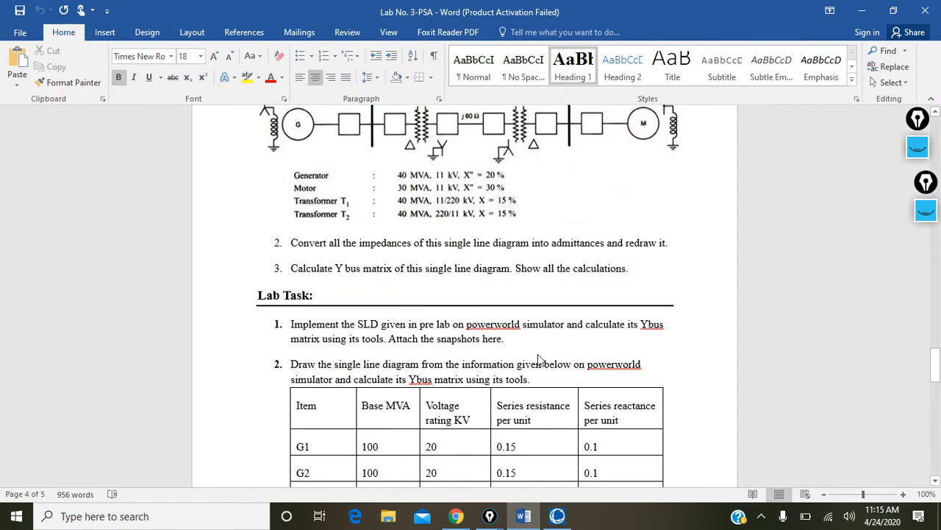
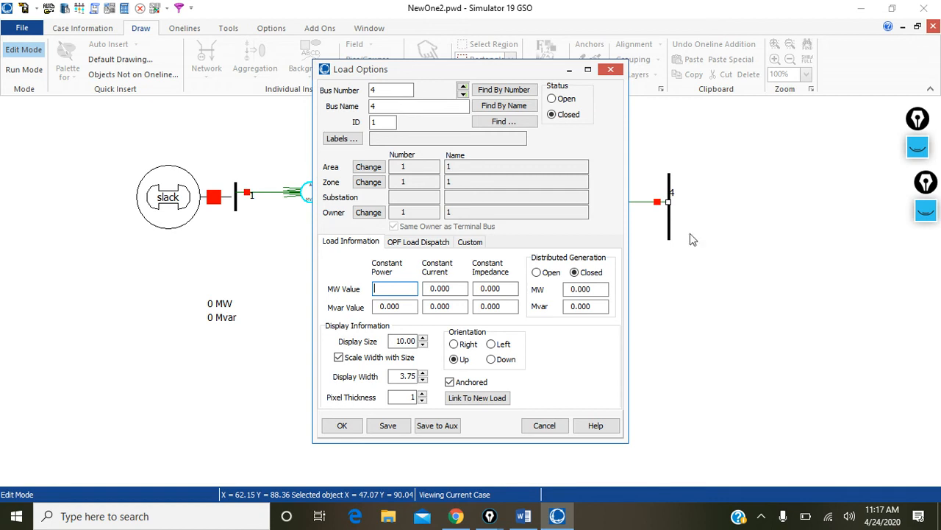
click(523, 516)
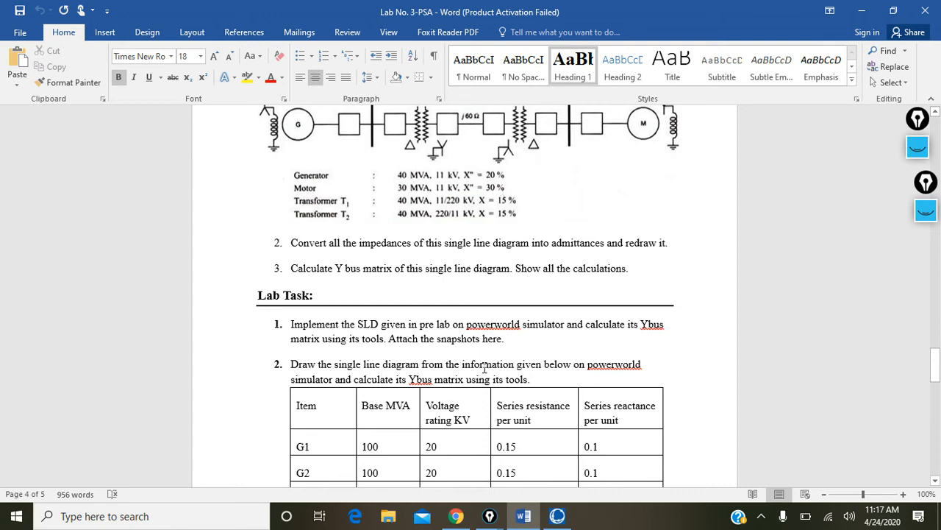
mouse_move(561, 518)
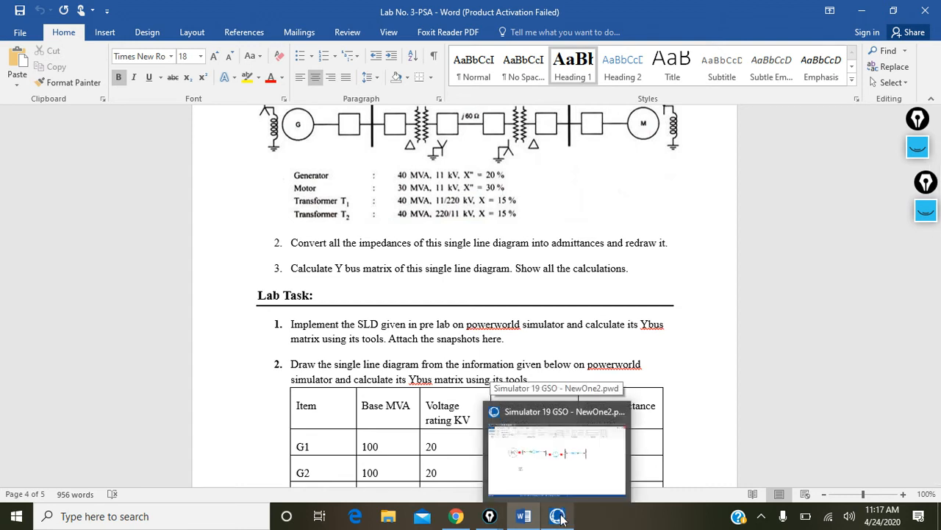
click(557, 516)
- Give the bus 4 load 0 MW constant power, a constant-impedance Mvar value of 0.3, and a rightward orientation
text(0)
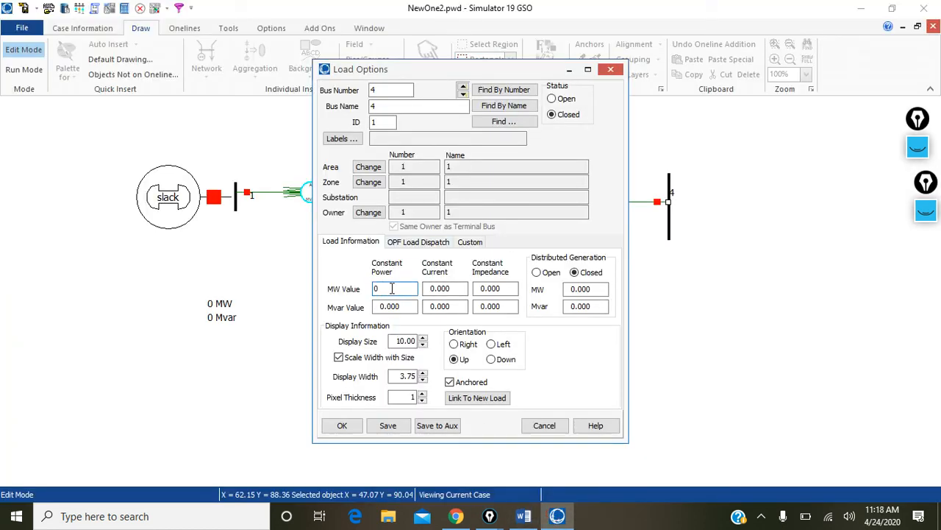
click(505, 288)
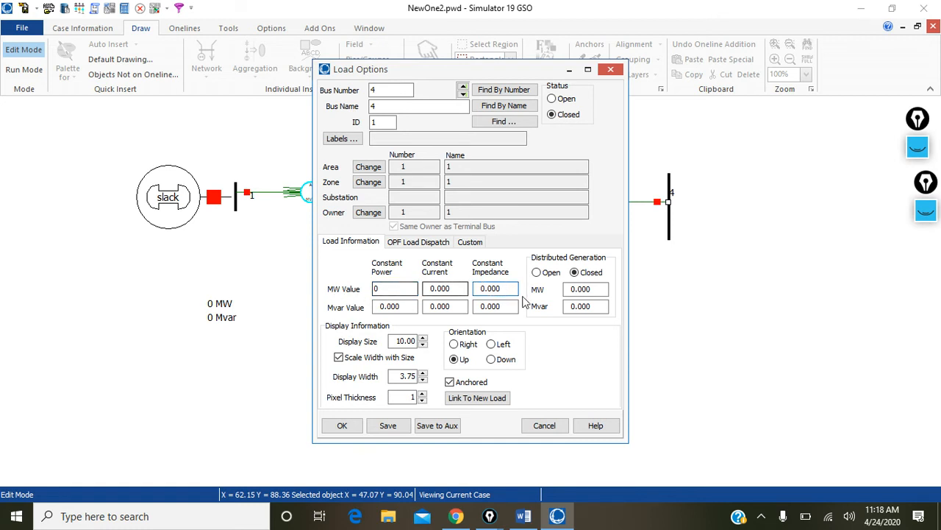
drag(510, 306, 475, 306)
key(BackSpace)
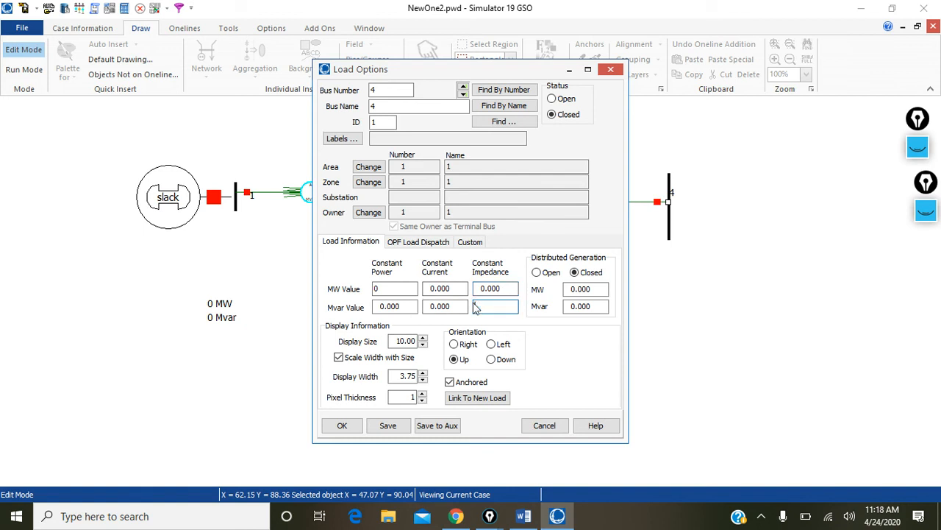
text(.3)
click(454, 345)
click(335, 429)
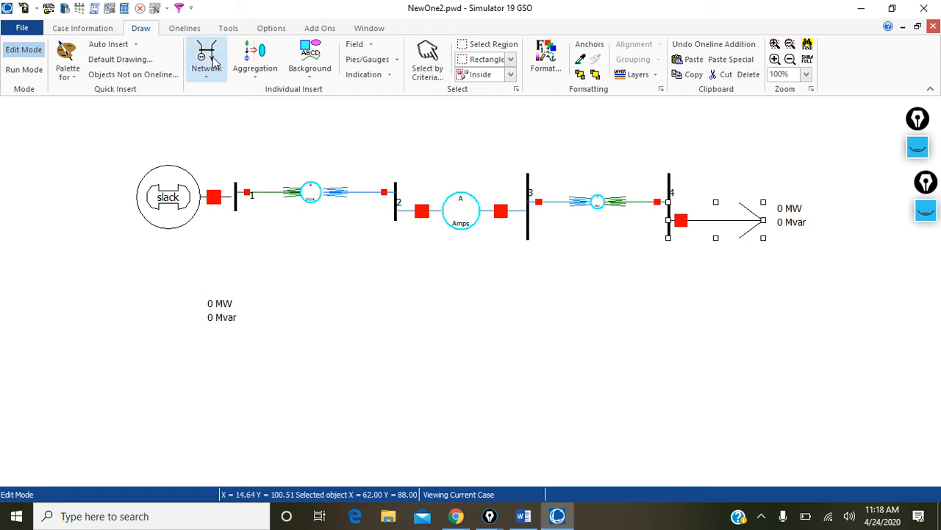
- Switch the completed single line diagram from edit mode to run mode
click(20, 69)
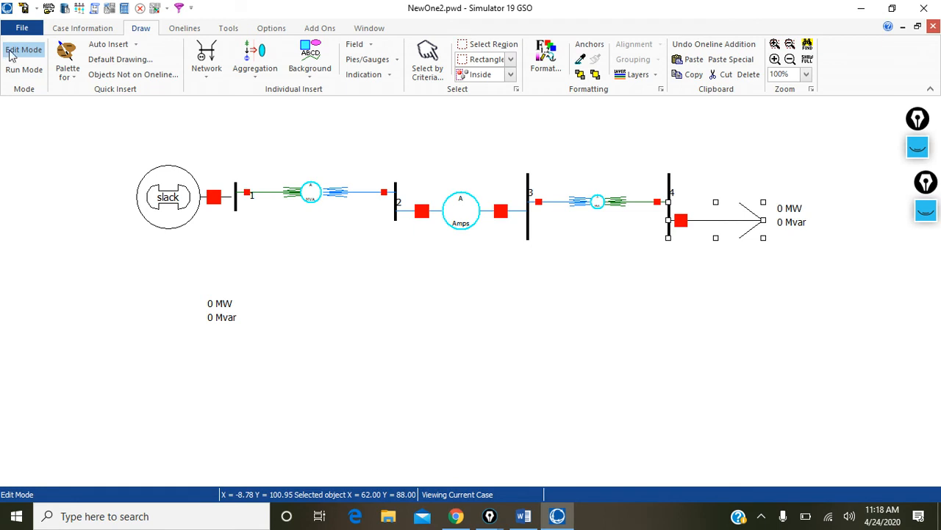
click(24, 70)
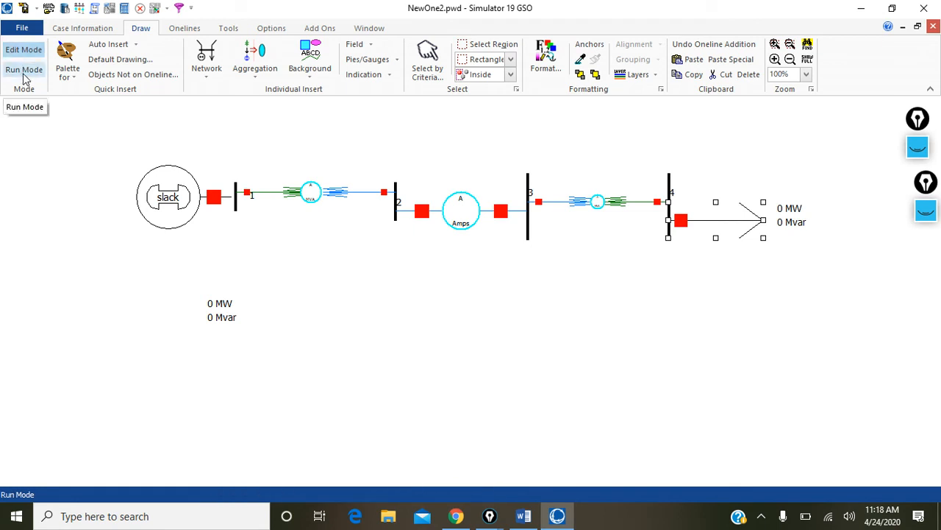
click(24, 69)
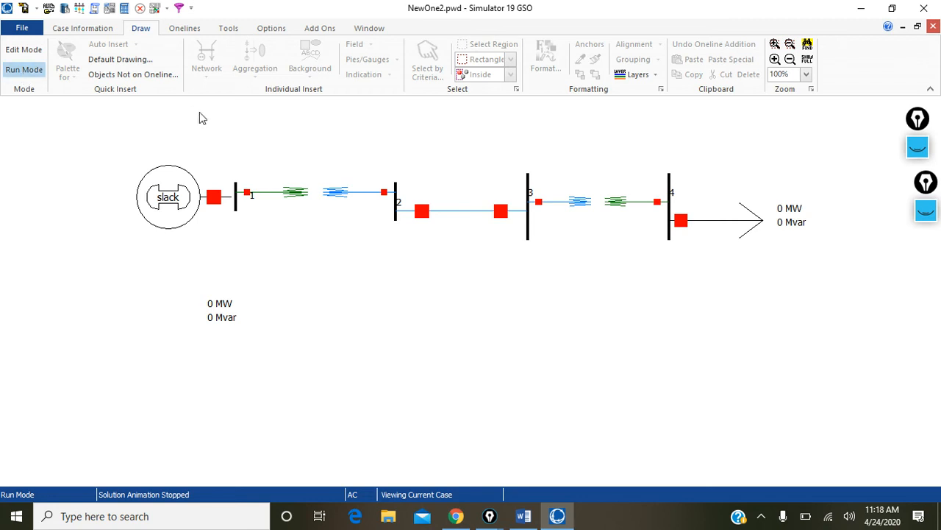
- Display the case's YBus matrix and compare it with the handwritten Y bus calculation open in Chrome
click(83, 30)
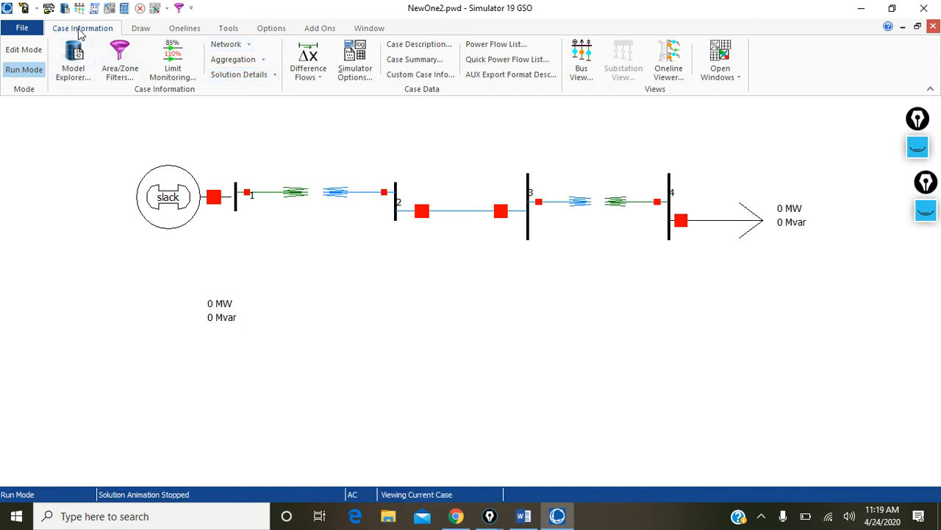
click(237, 76)
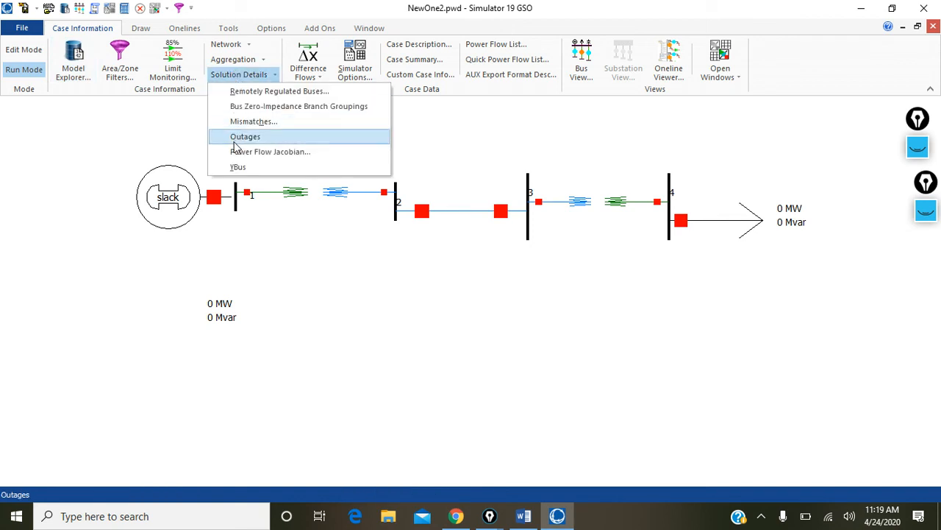
click(236, 168)
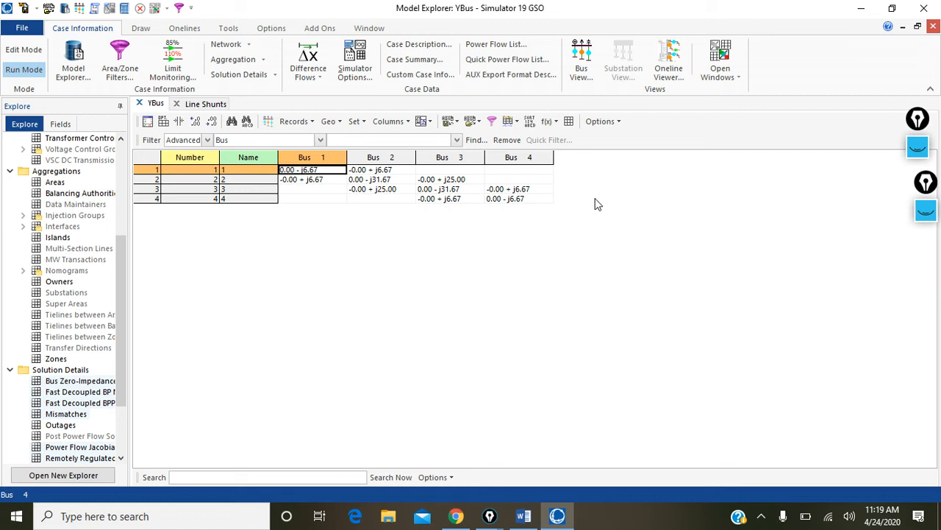
click(470, 518)
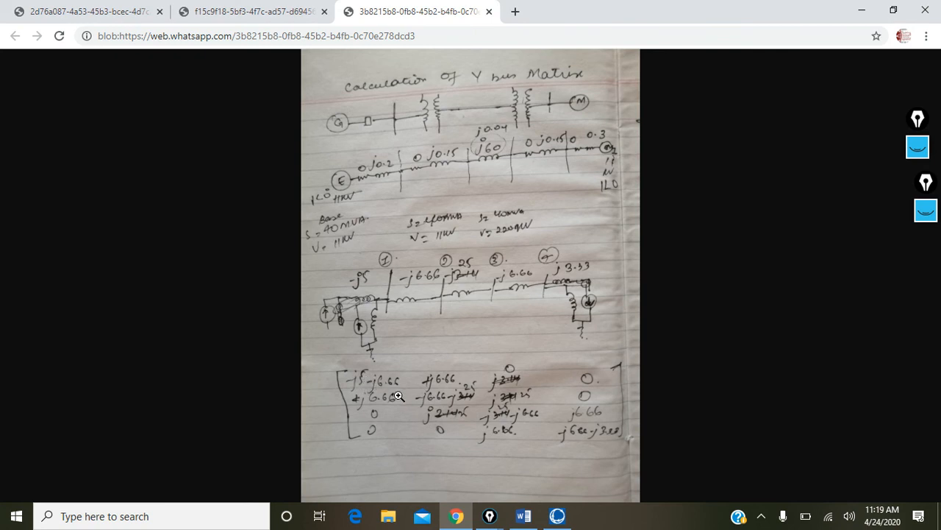
click(457, 518)
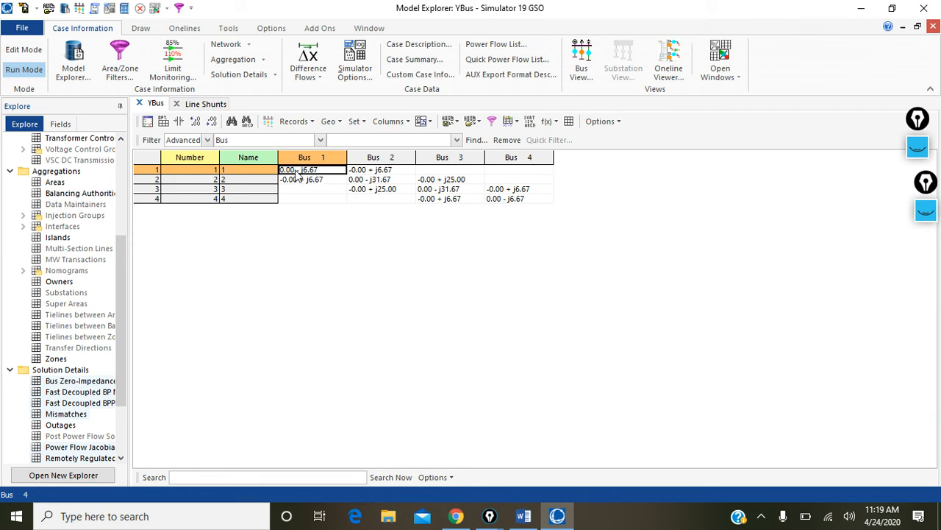
- Shrink and minimize the YBus view to uncover the single line diagram, and compare it with the handwritten network in Chrome
click(455, 517)
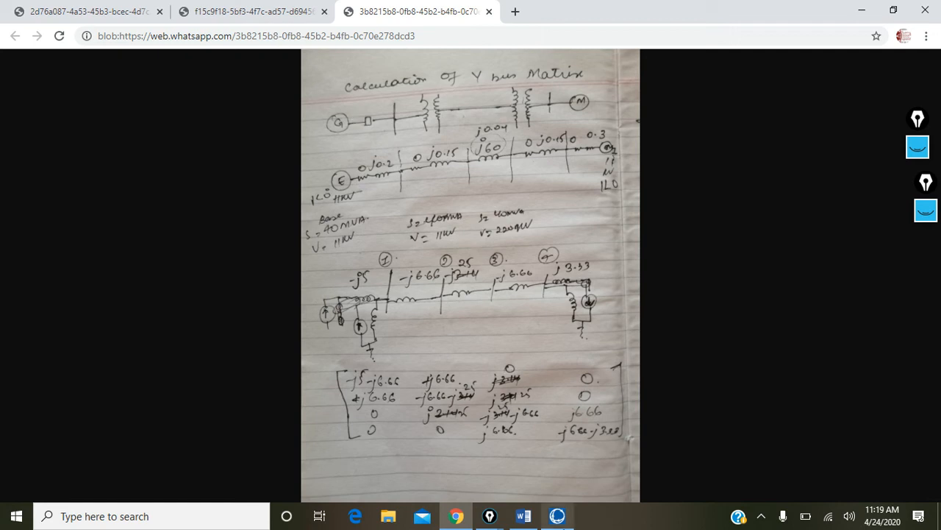
click(564, 520)
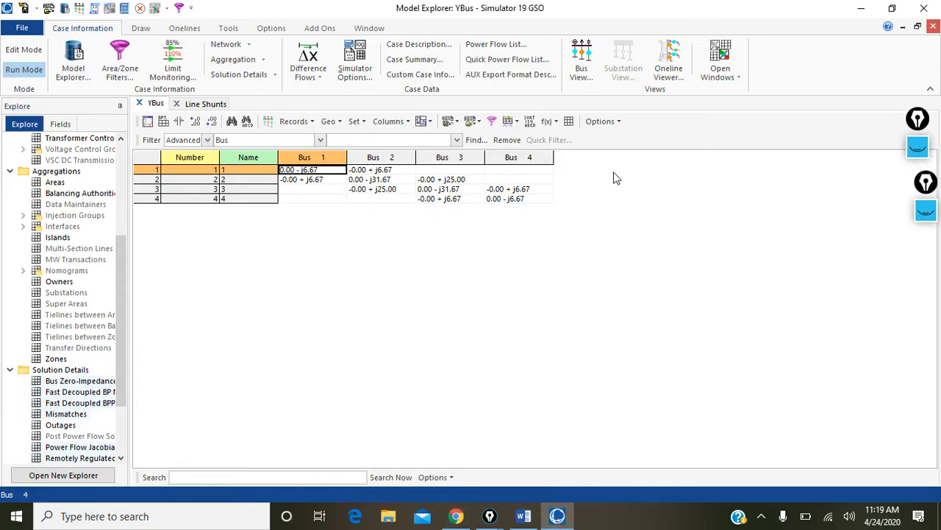
click(918, 27)
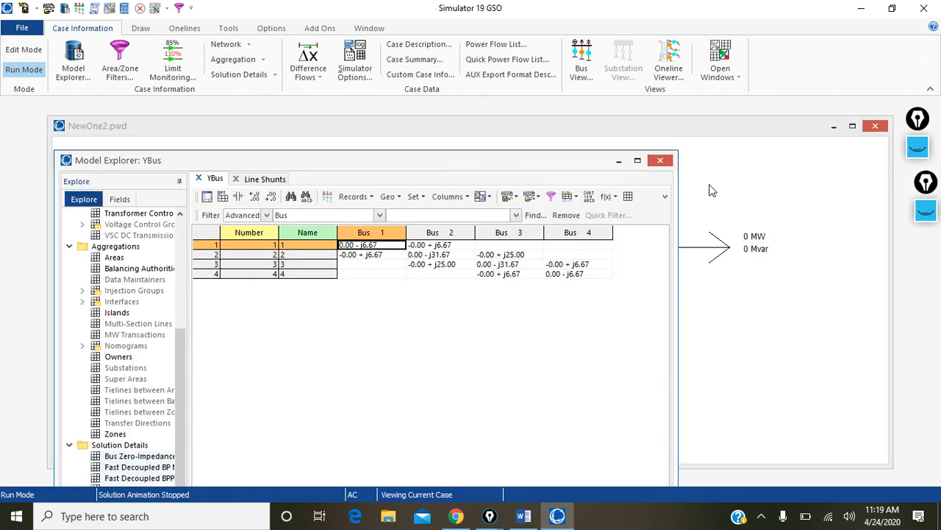
click(619, 159)
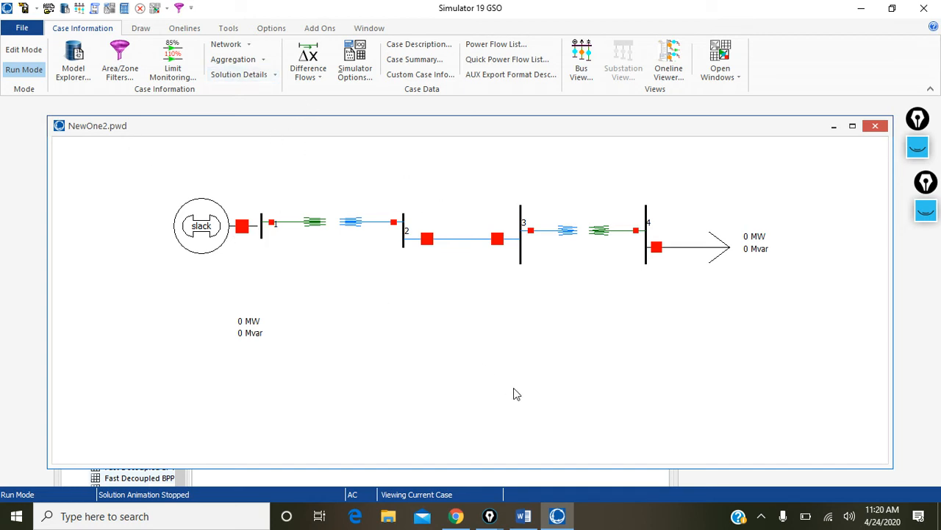
click(557, 517)
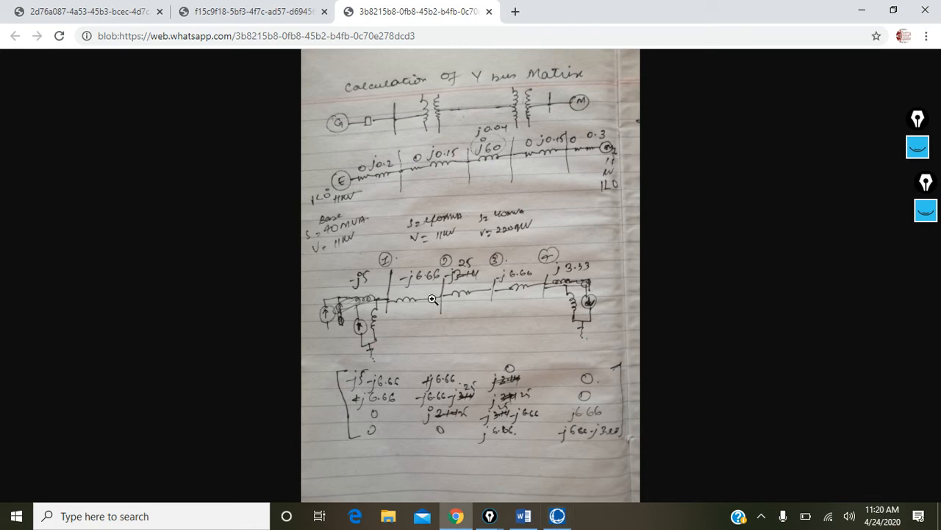
click(556, 517)
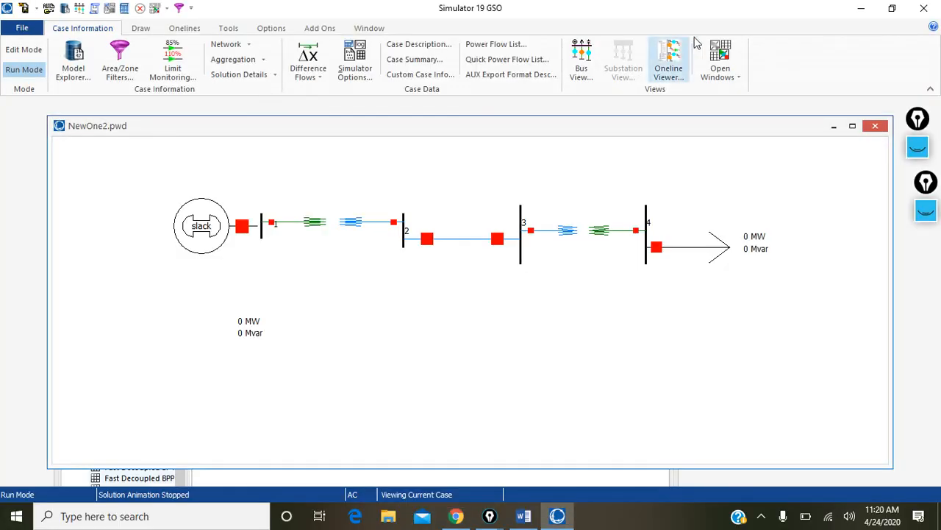
- Bring back the YBus matrix view and check its entries against the handwritten Y bus matrix in Chrome
click(729, 69)
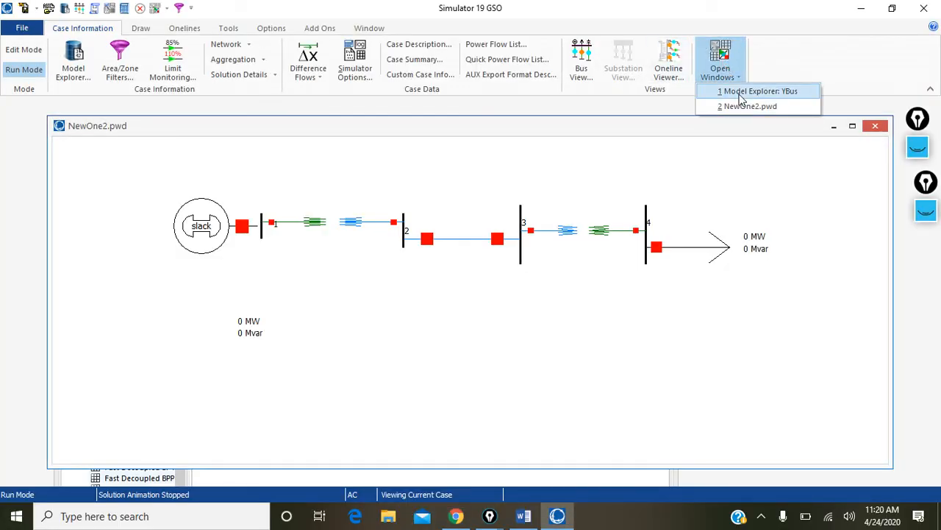
click(739, 91)
drag(415, 169, 475, 115)
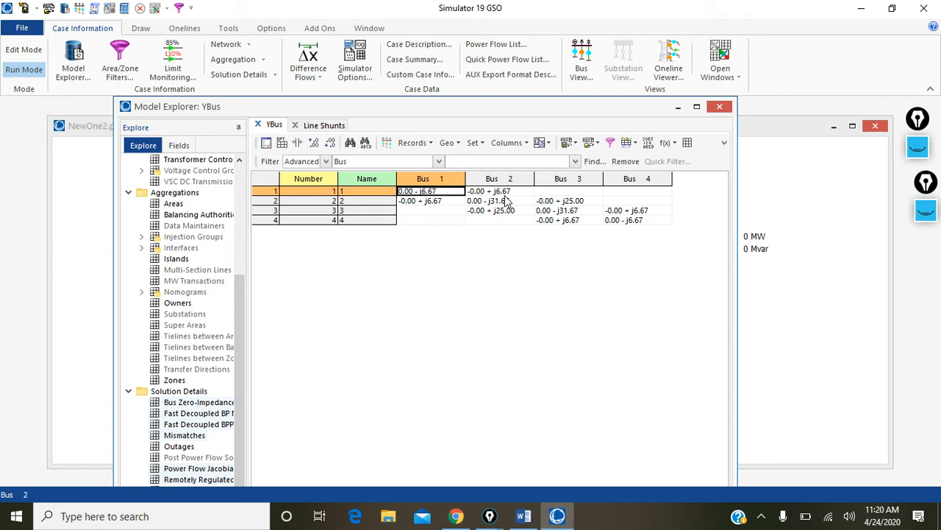
click(456, 515)
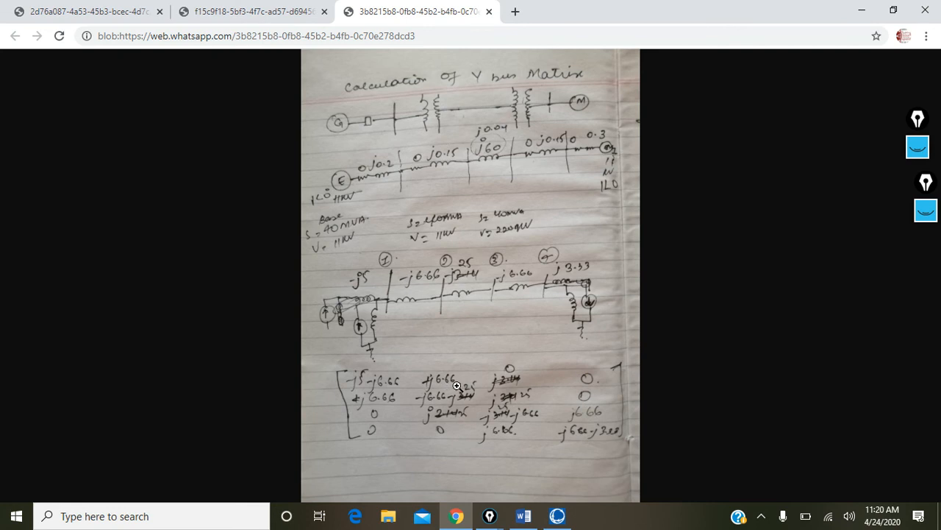
mouse_move(557, 524)
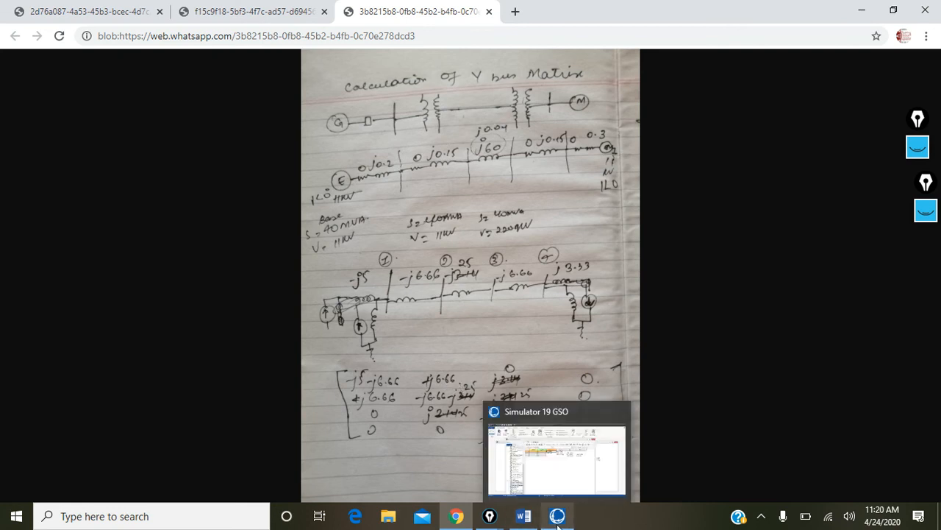
click(556, 521)
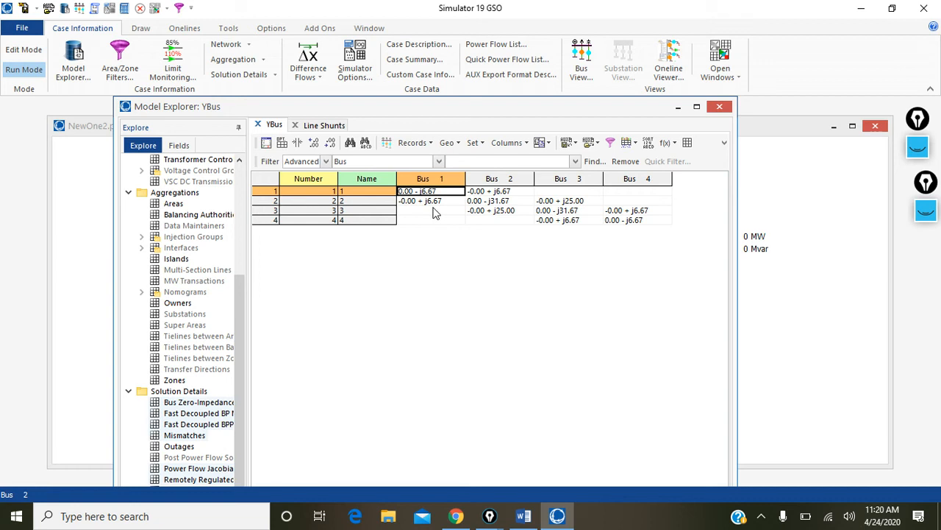
click(457, 514)
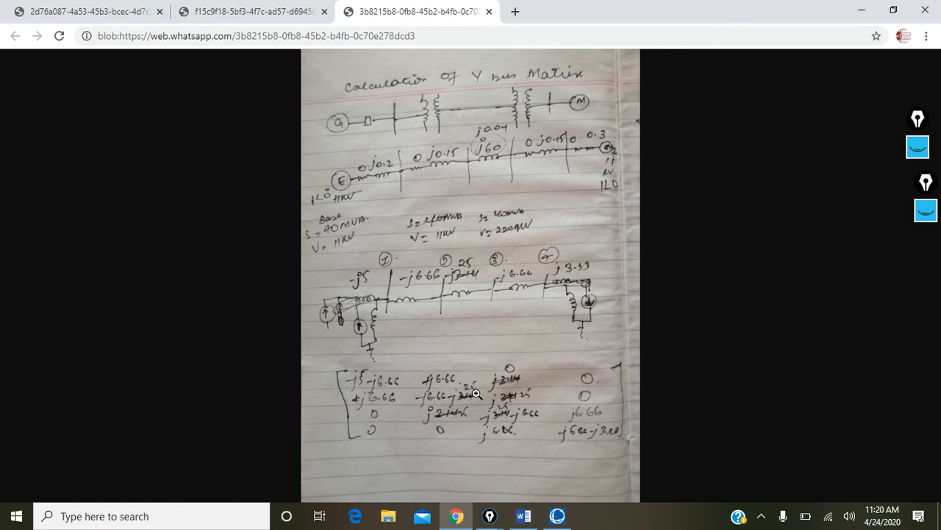
click(567, 520)
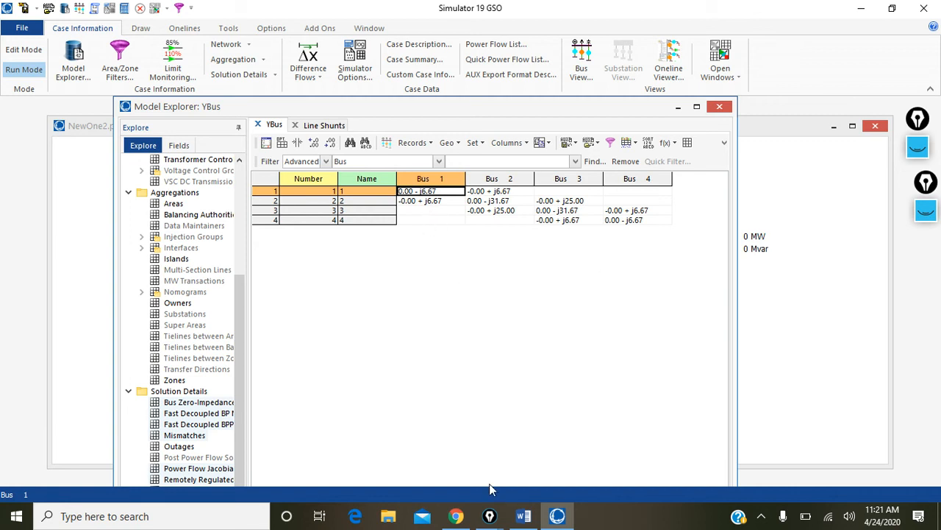
- Read the Lab Task section of the Word lab sheet, from the second diagram's data table to the Matlab export and sparsity tasks
click(523, 517)
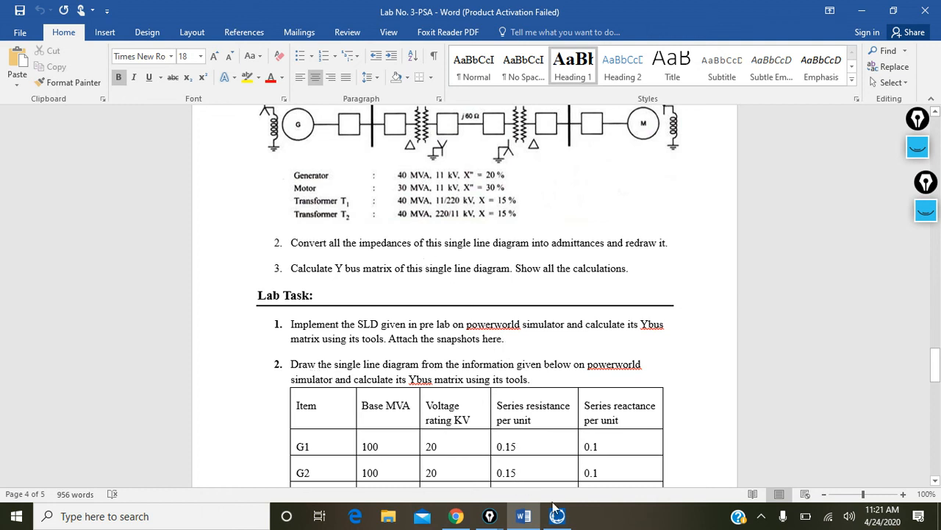
mouse_move(558, 519)
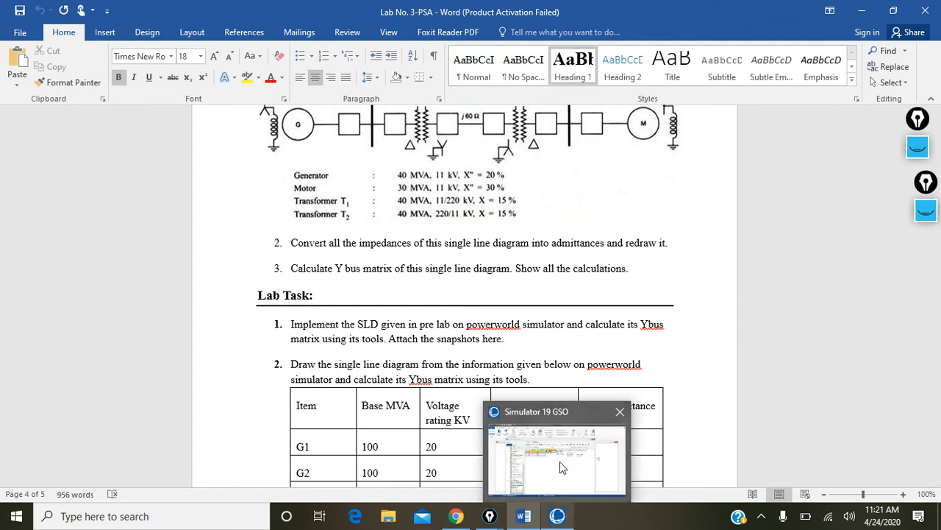
click(560, 461)
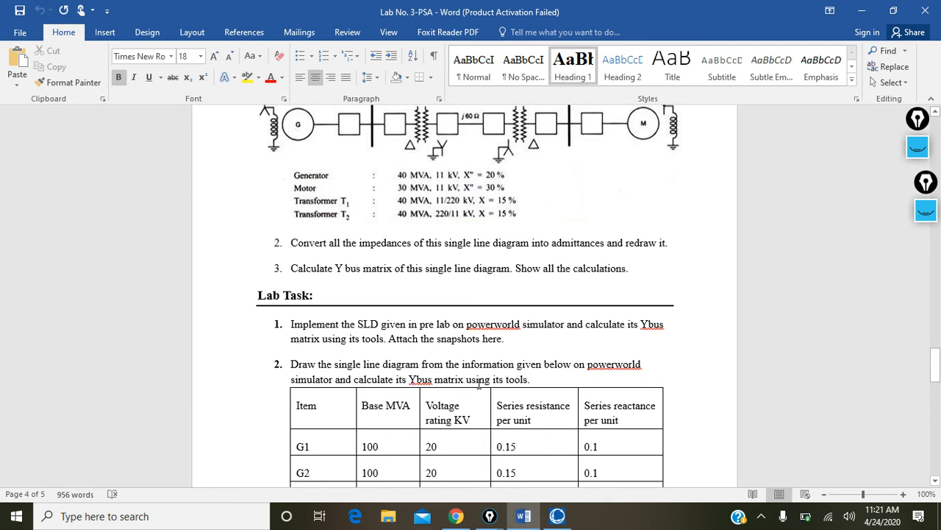
click(844, 351)
drag(928, 368, 936, 382)
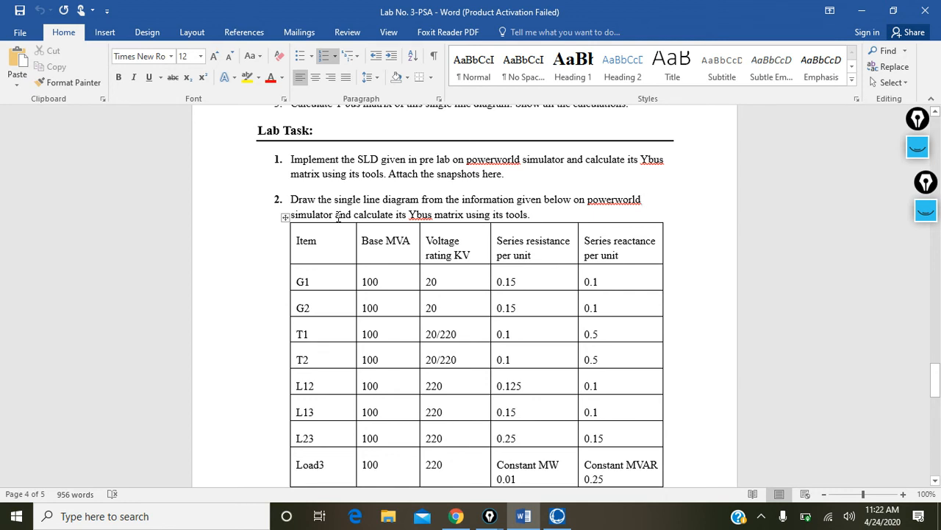
key(XF86AudioLowerVolume)
drag(935, 377, 937, 392)
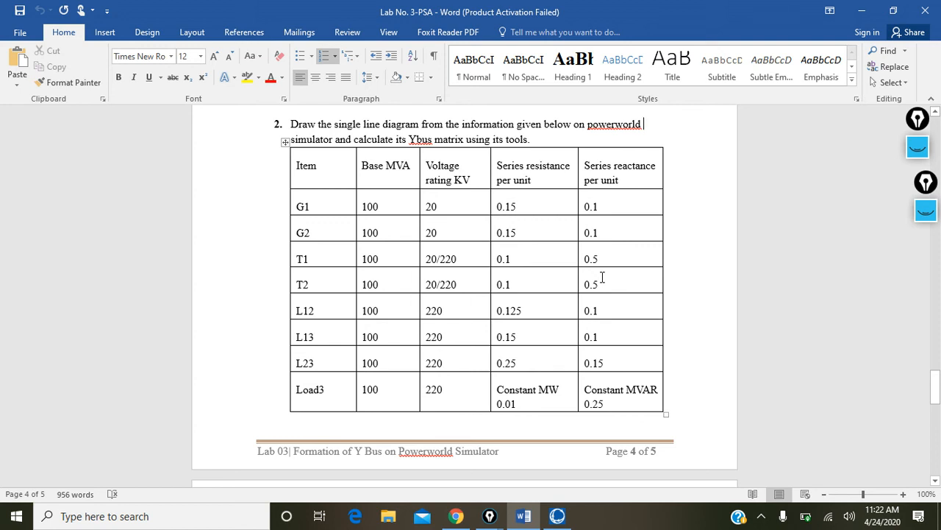
drag(935, 384, 936, 405)
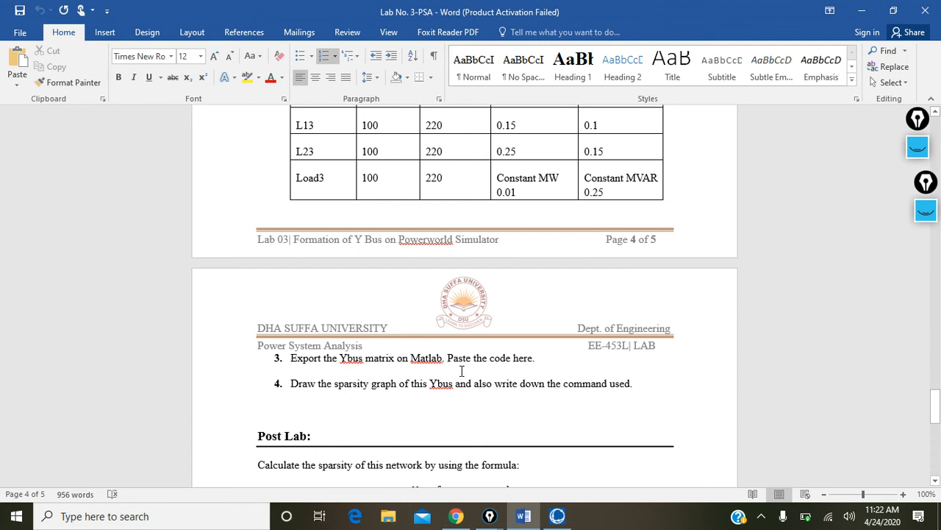
- Back in PowerWorld Simulator, export the YBus matrix in Matlab format to the Desktop as YBus.m, including bus voltages
click(557, 516)
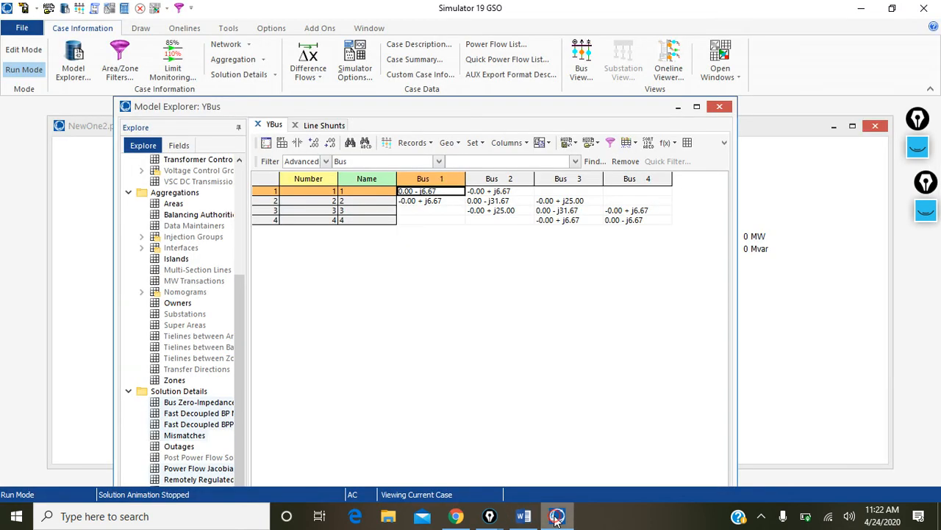
right_click(445, 197)
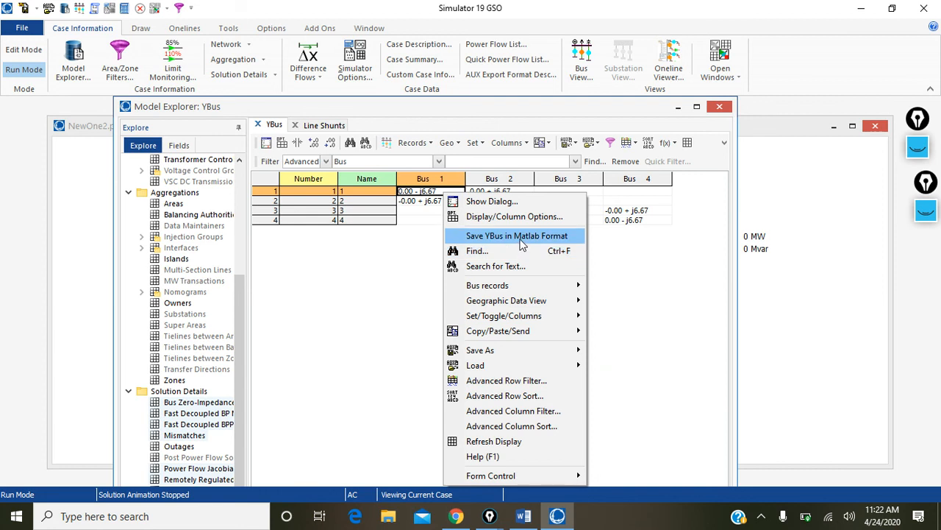
click(517, 236)
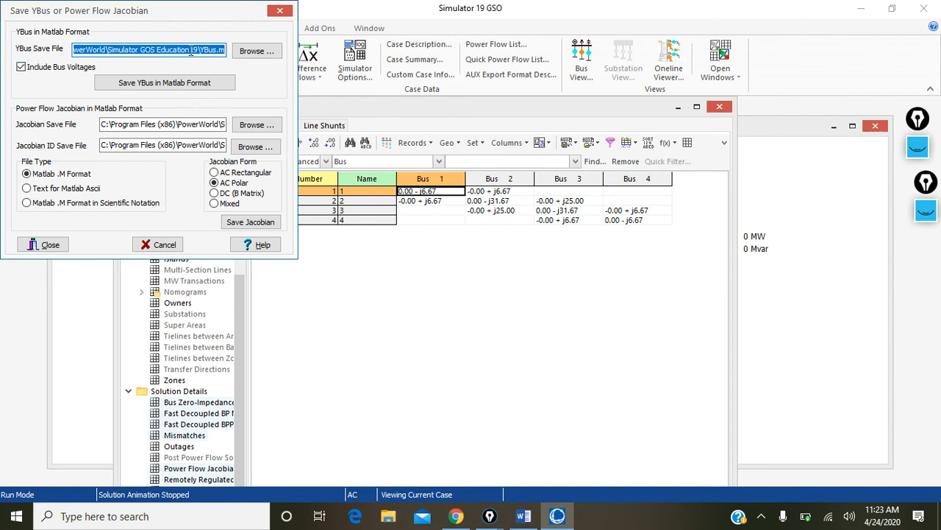
click(262, 56)
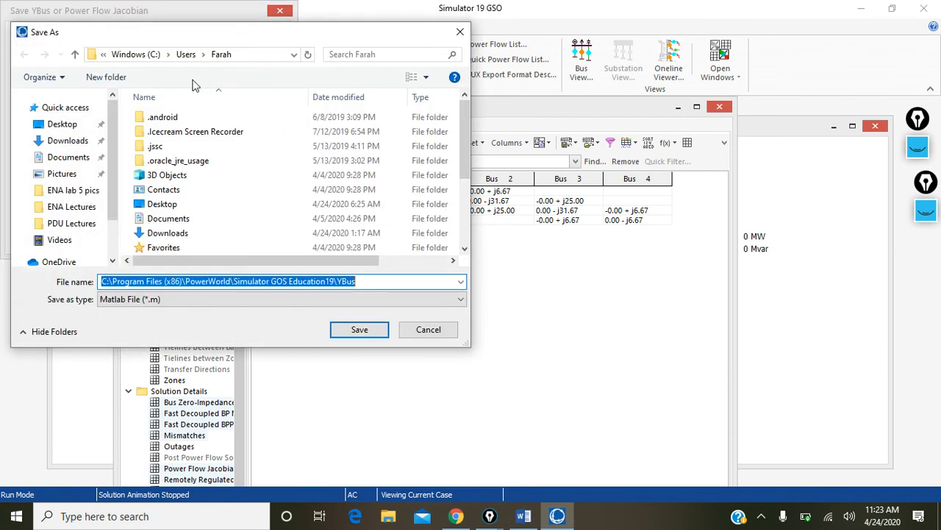
click(74, 123)
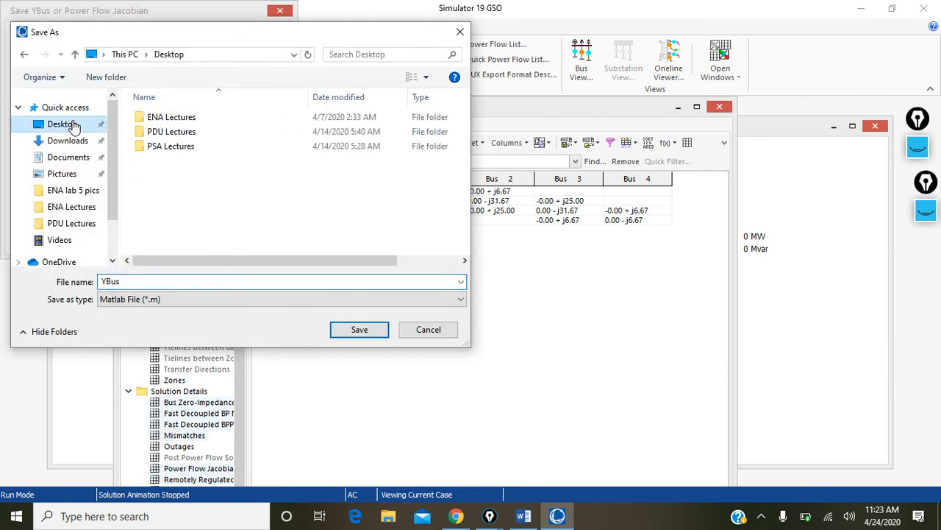
click(358, 330)
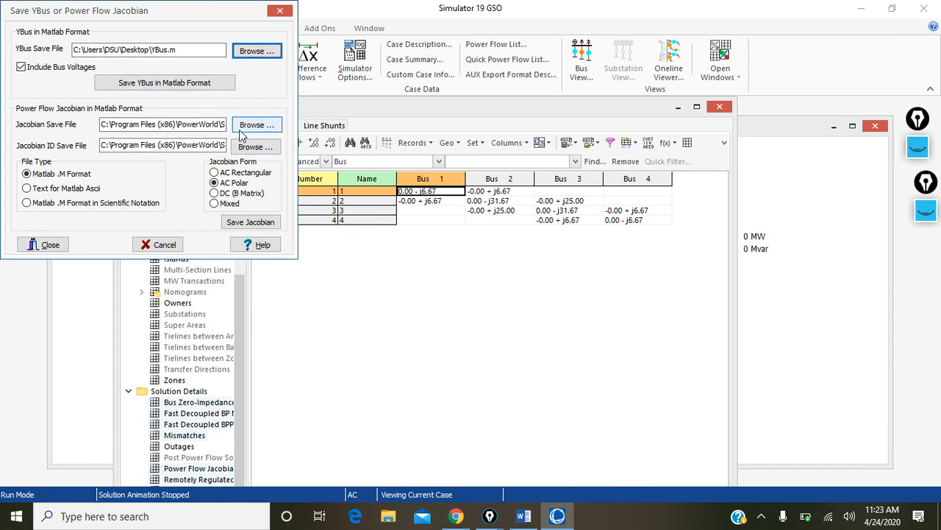
click(216, 86)
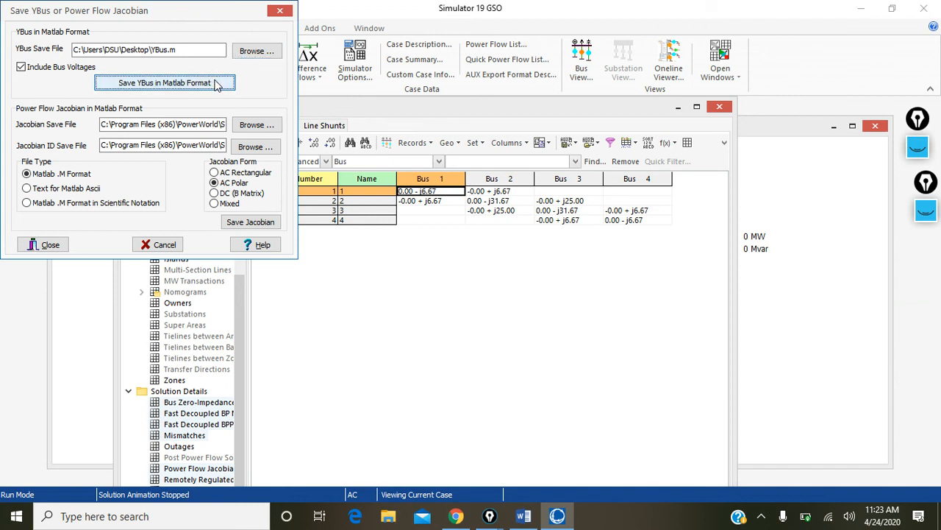
click(57, 248)
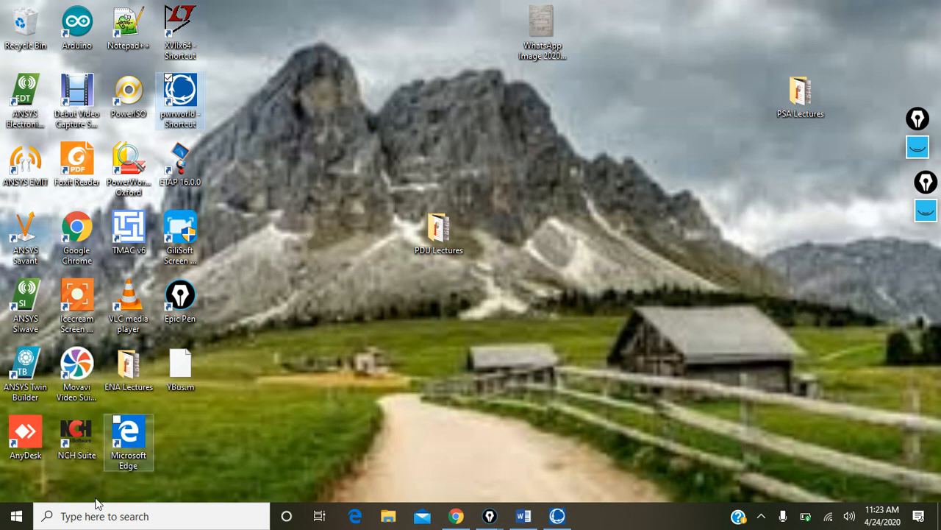
click(16, 517)
text(mat)
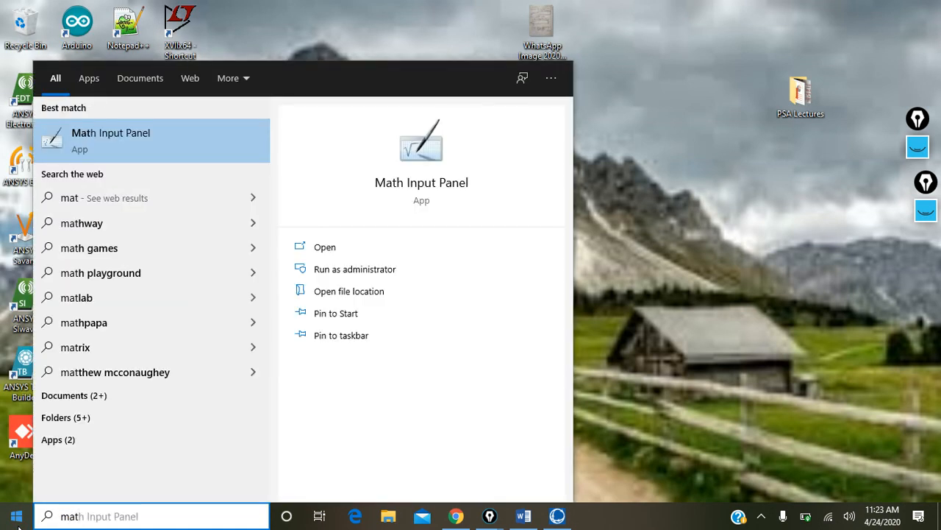
text(l)
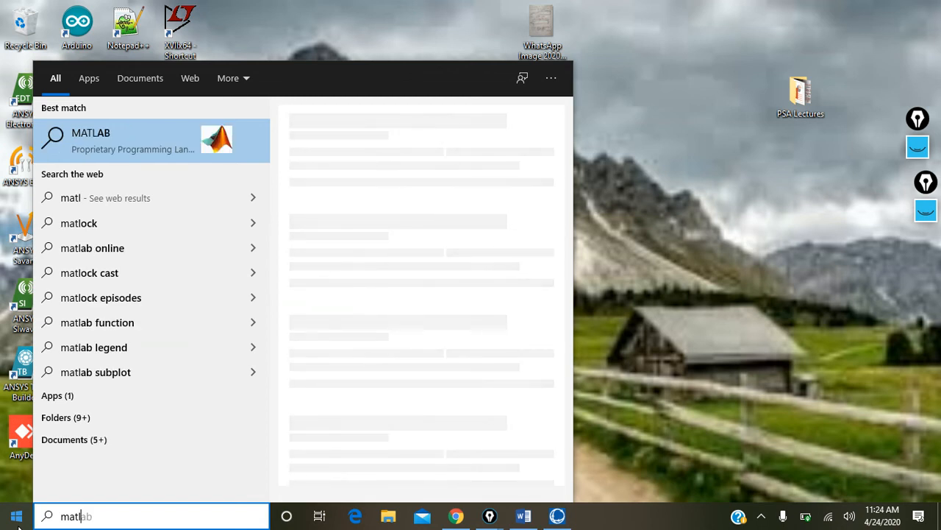
click(109, 145)
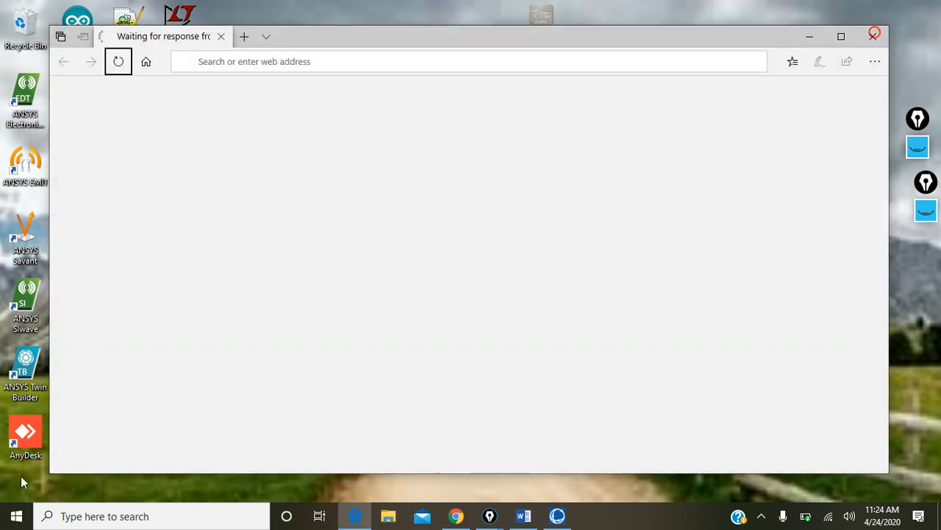
- Search Windows for "matlab" and launch MATLAB
click(13, 519)
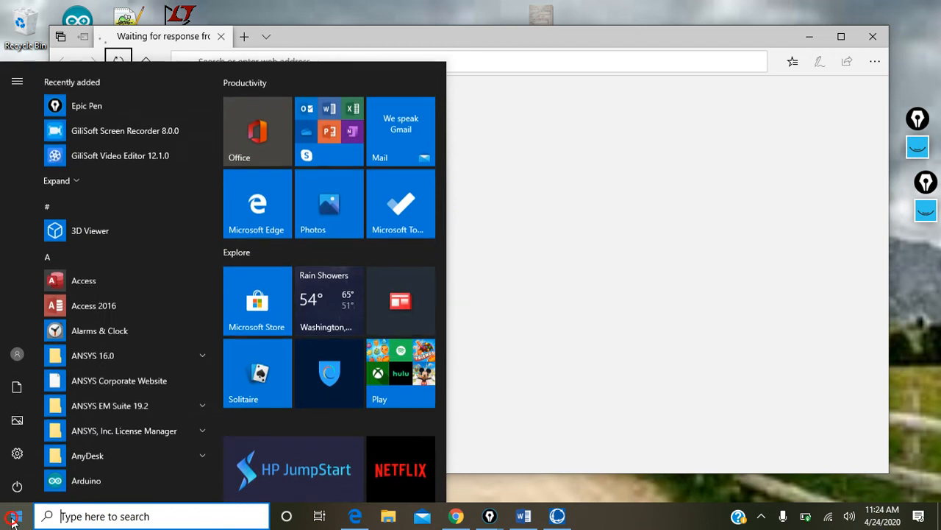
text(matlab)
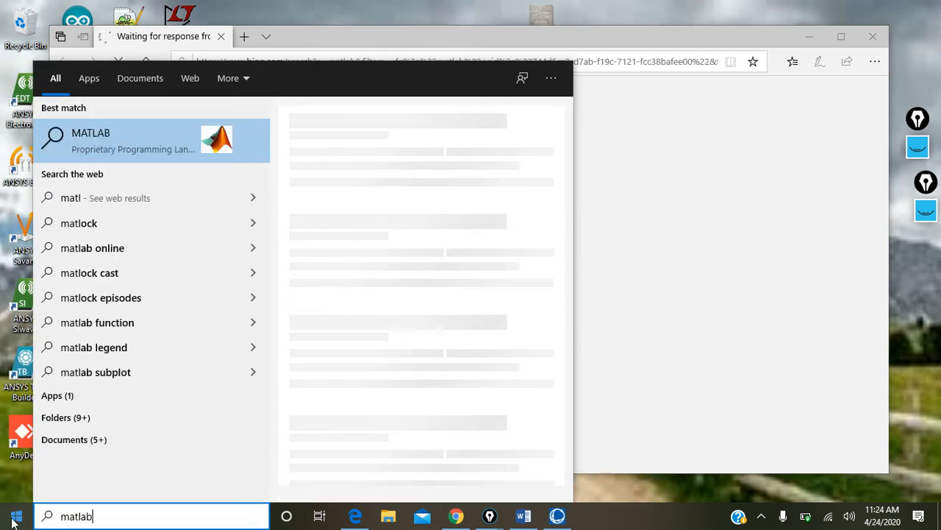
click(98, 138)
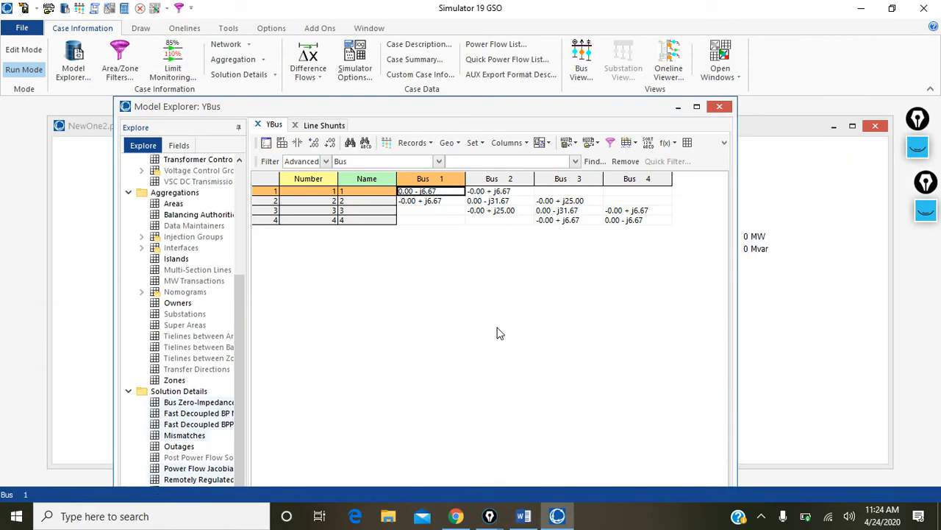
- Bring the NewOne2.pwd oneline to the front, enter Edit Mode and stretch bus 1 downward to roughly three times its length
click(820, 354)
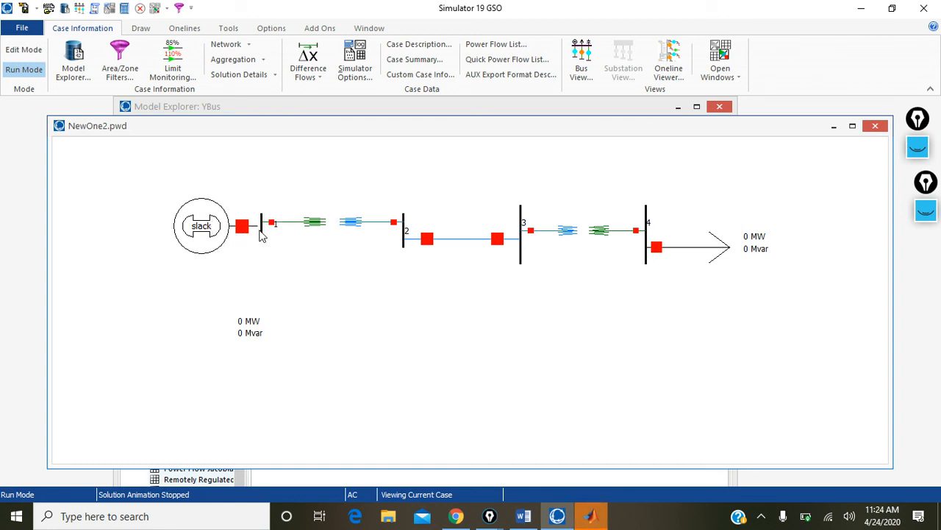
click(26, 50)
click(262, 232)
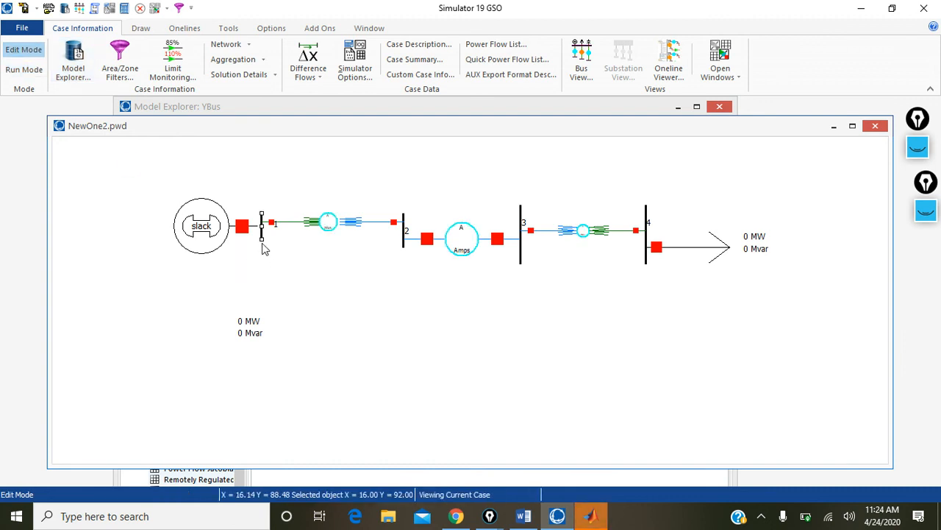
drag(262, 240, 260, 297)
click(341, 288)
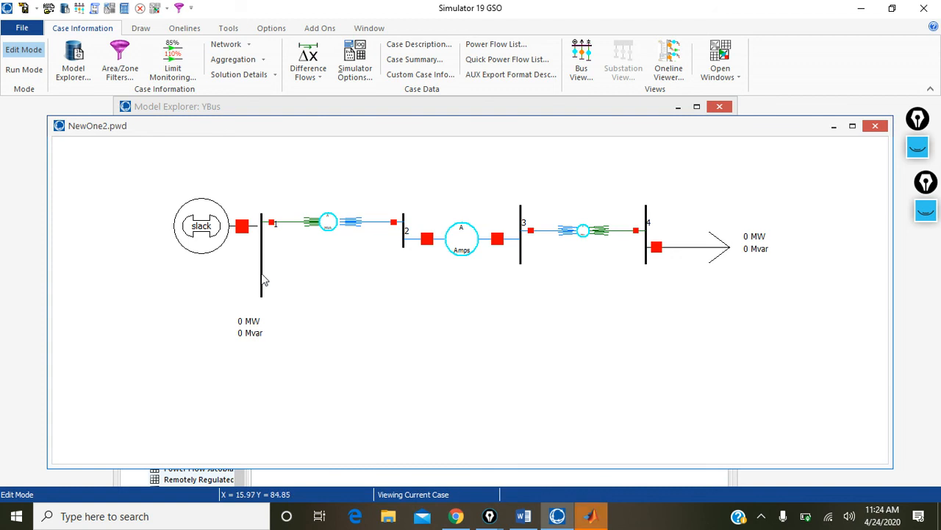
- Check on the starting MATLAB window, maximize it, and return to PowerWorld Simulator
click(228, 45)
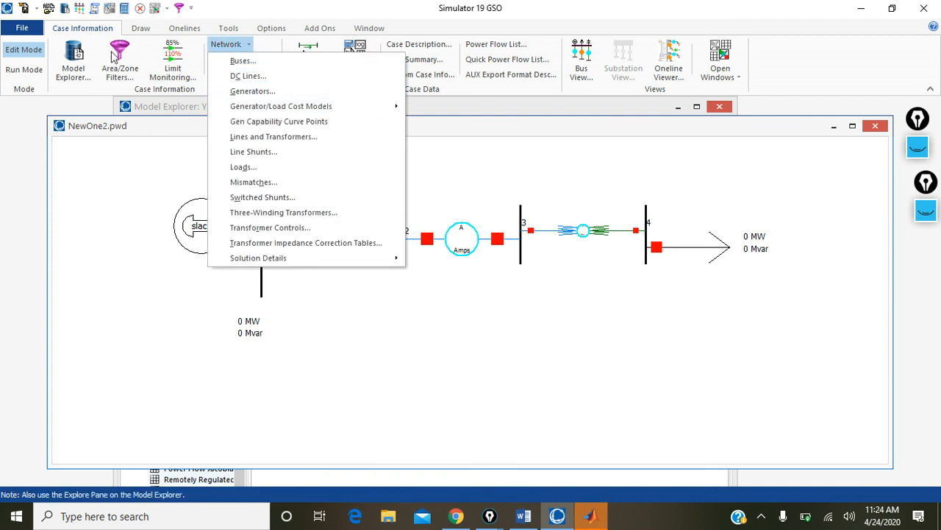
click(140, 33)
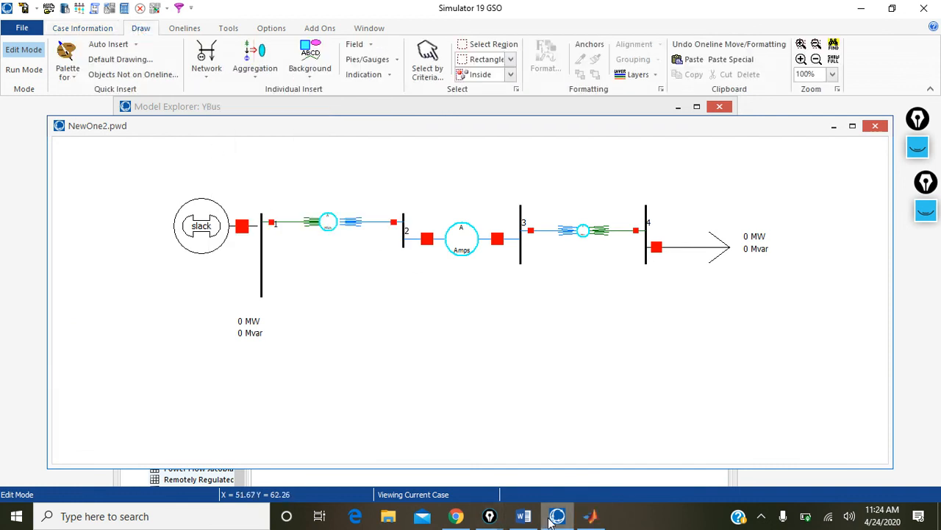
click(595, 523)
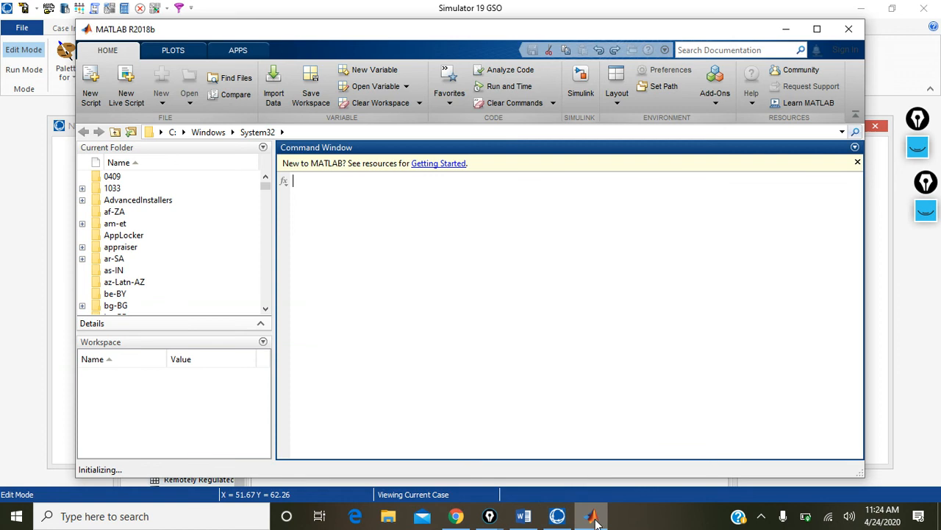
click(816, 31)
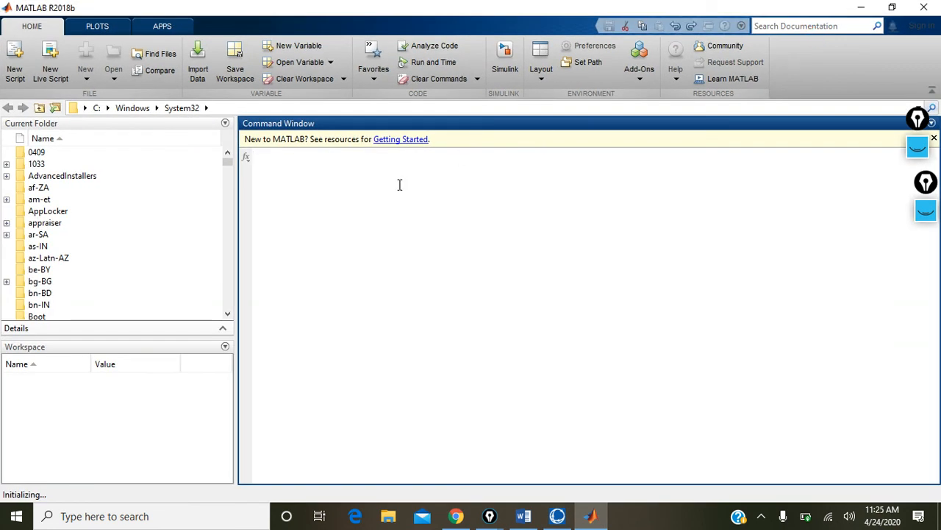
click(557, 515)
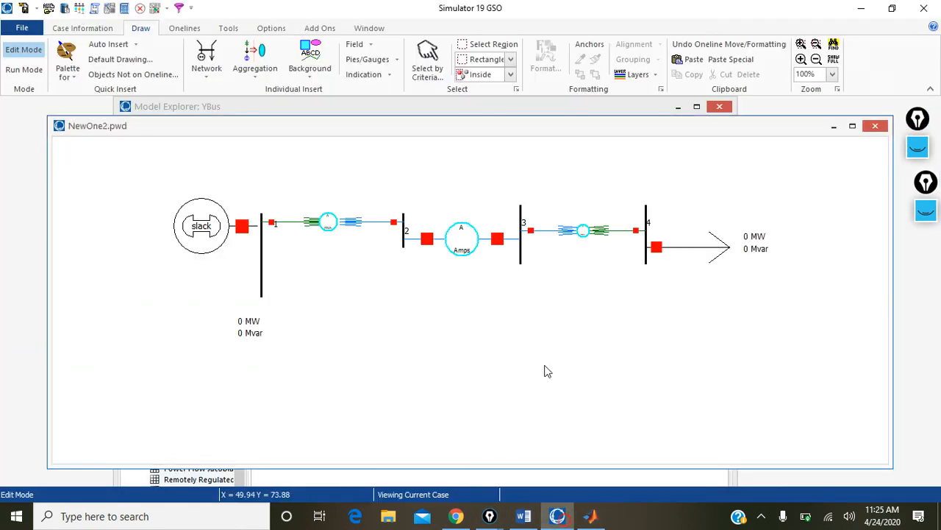
click(208, 70)
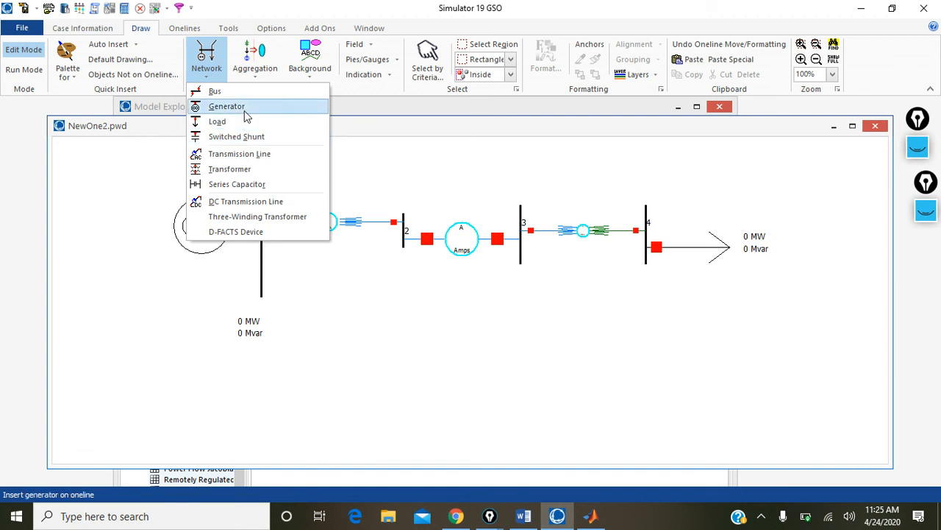
click(250, 156)
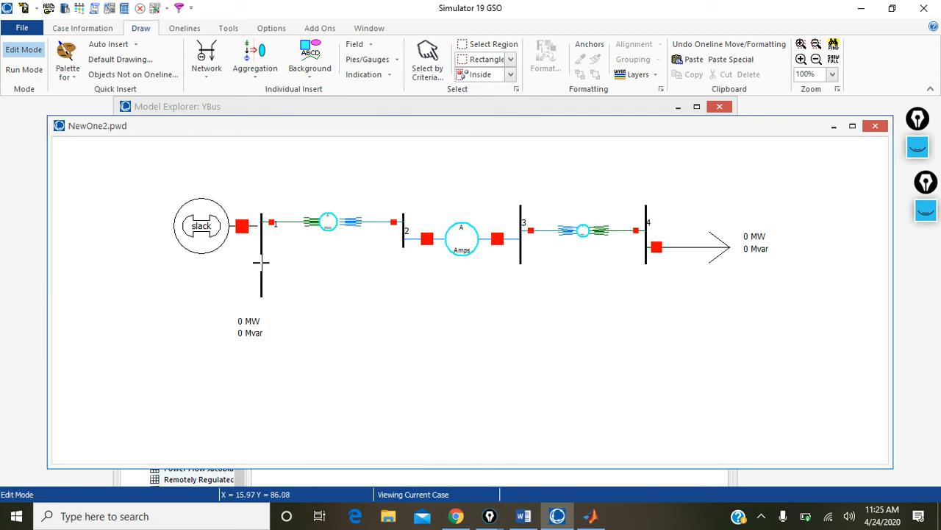
key(Escape)
- Nudge the slack generator against bus 1 and open its fault parameters
drag(205, 222, 210, 226)
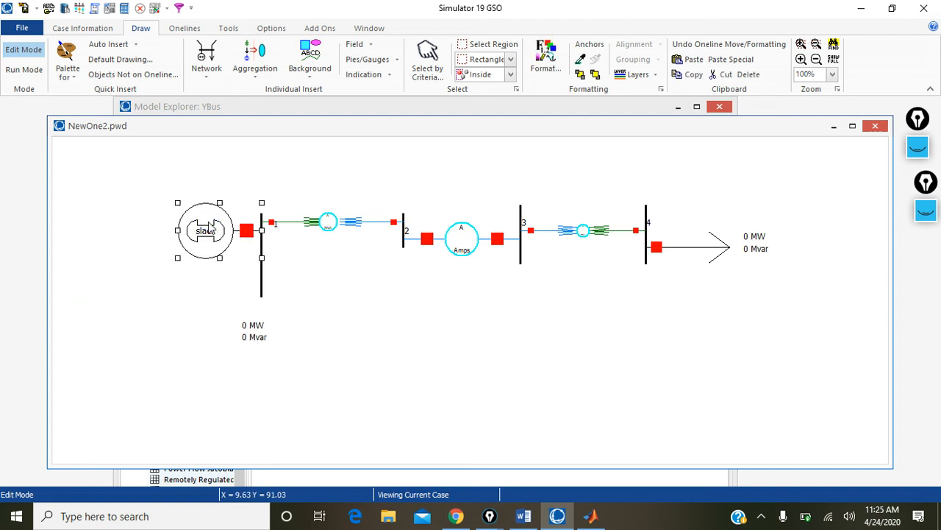
double_click(210, 228)
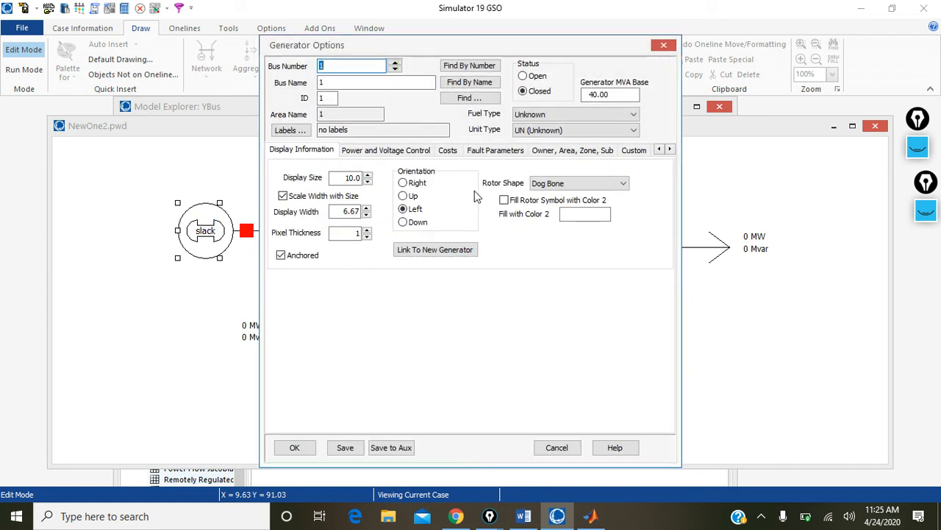
click(594, 345)
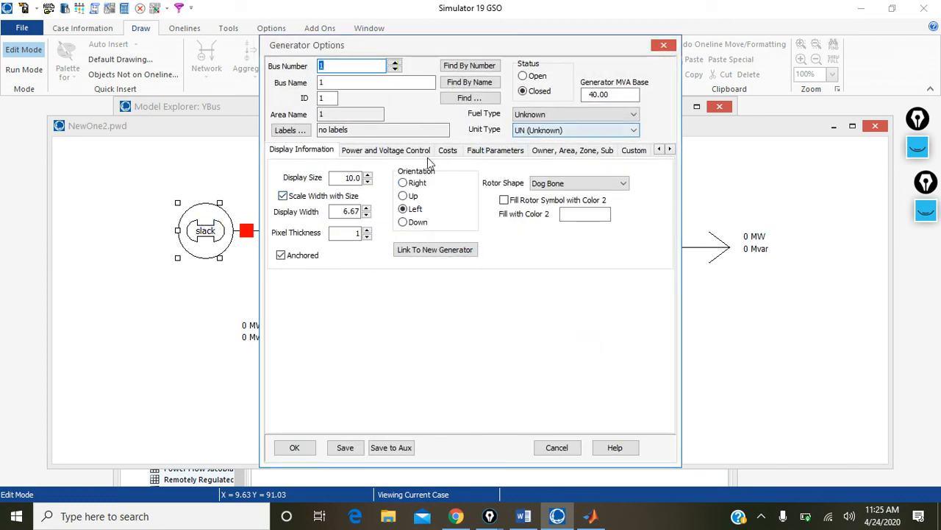
click(599, 521)
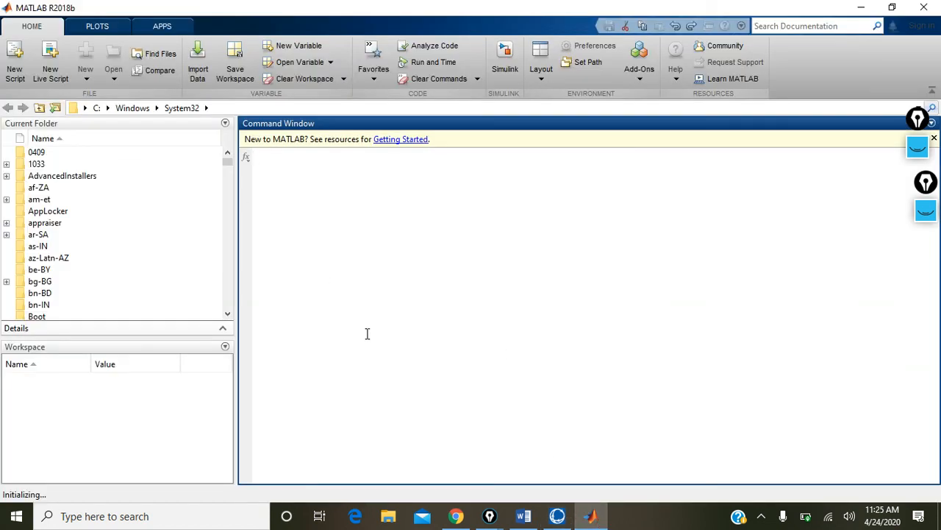
click(593, 514)
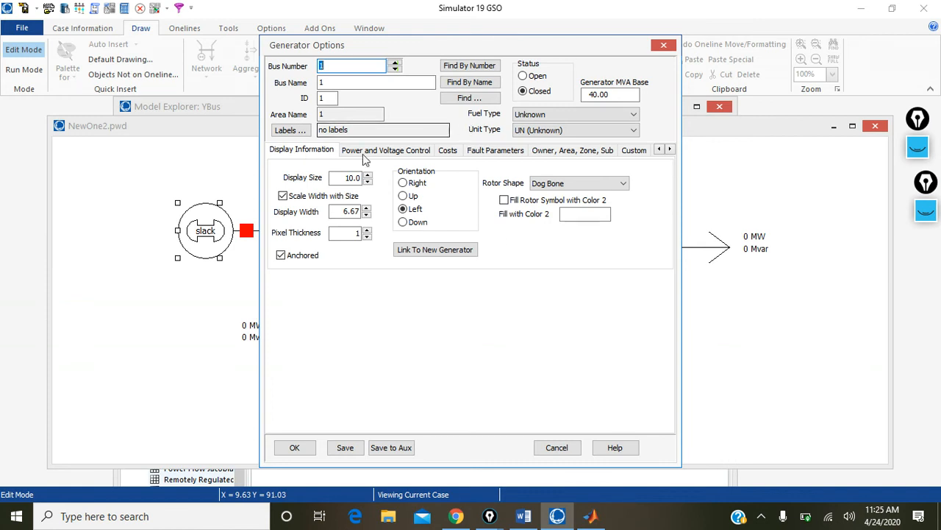
click(470, 151)
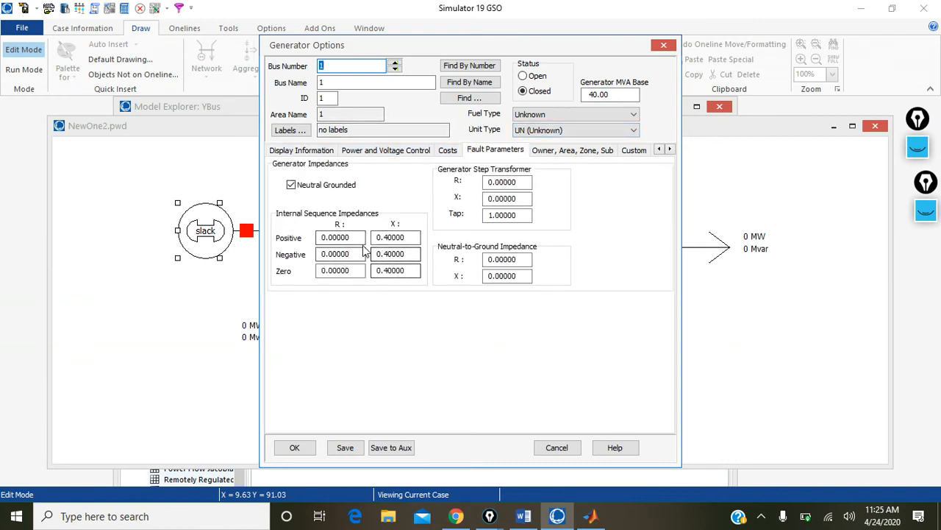
- Set the generator's positive, negative and zero internal sequence reactances to 0.2, checking against the handwritten calculation in Chrome
click(390, 237)
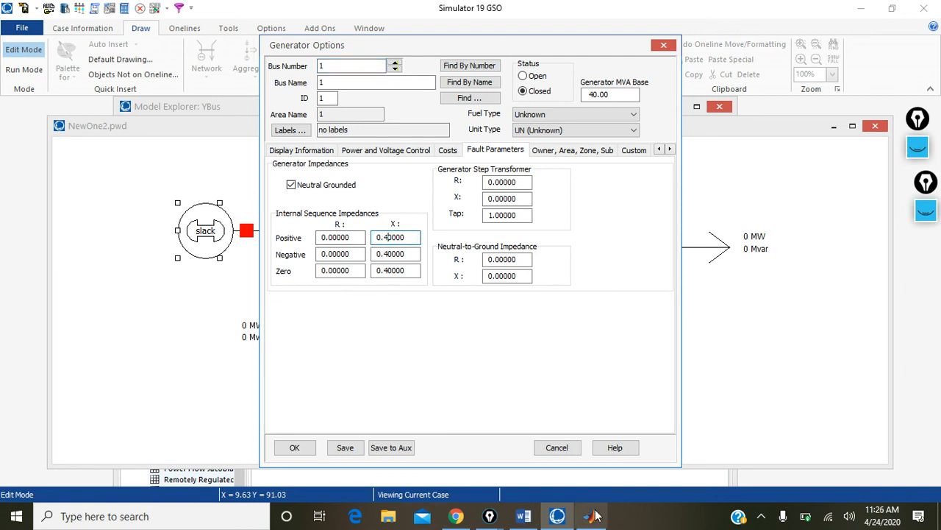
key(BackSpace)
text(2)
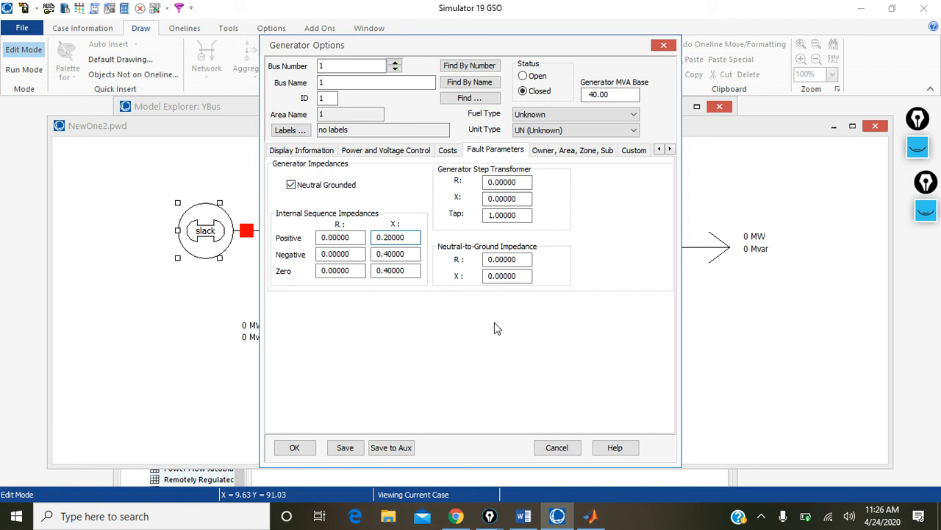
click(389, 254)
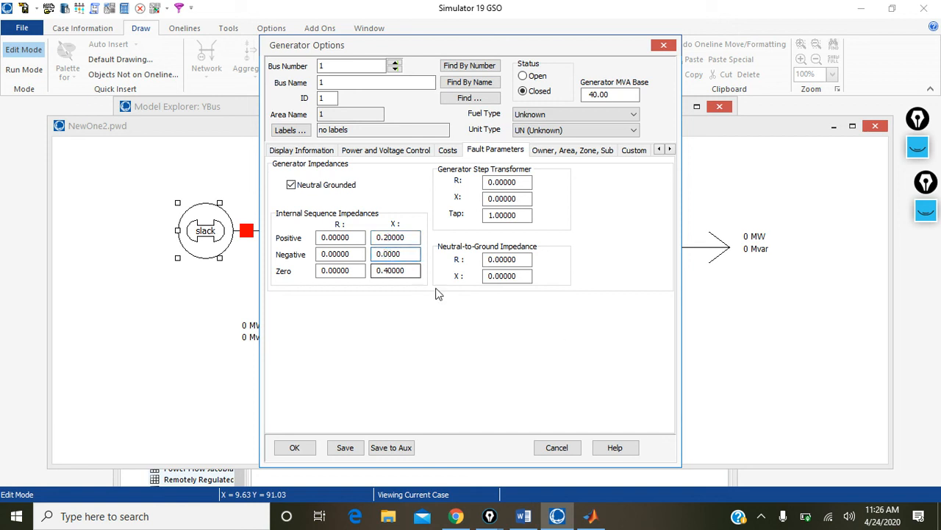
click(524, 515)
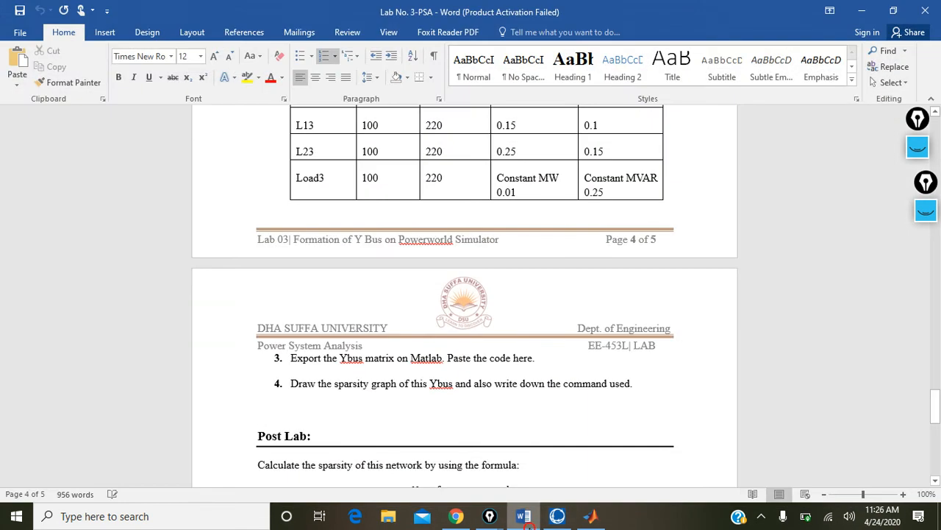
click(525, 517)
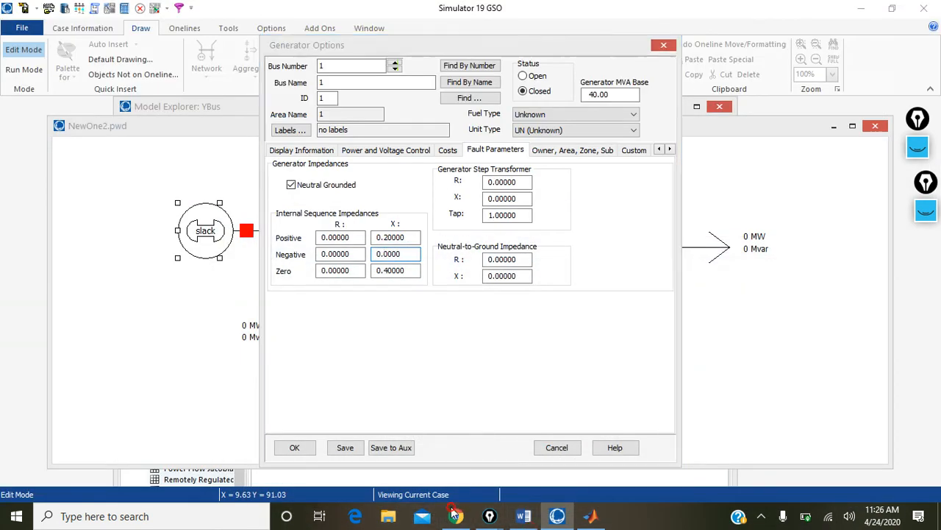
click(456, 517)
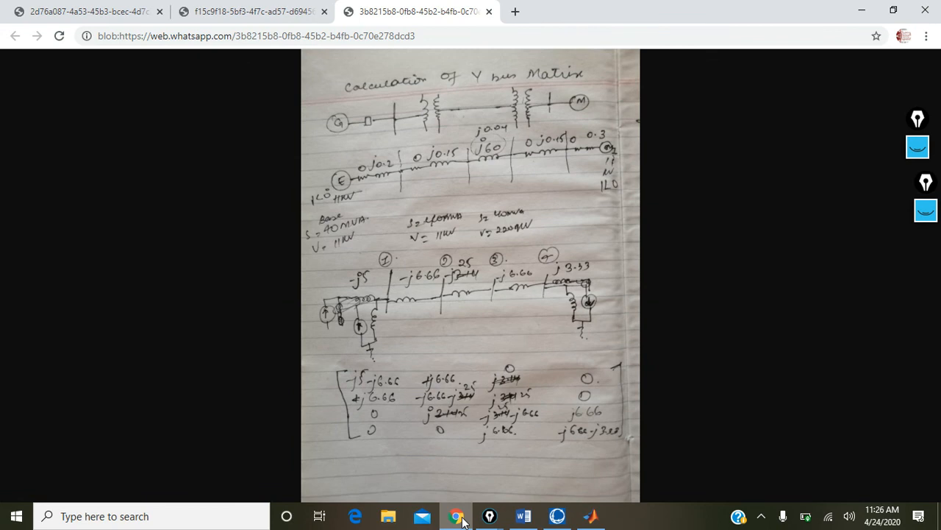
click(457, 517)
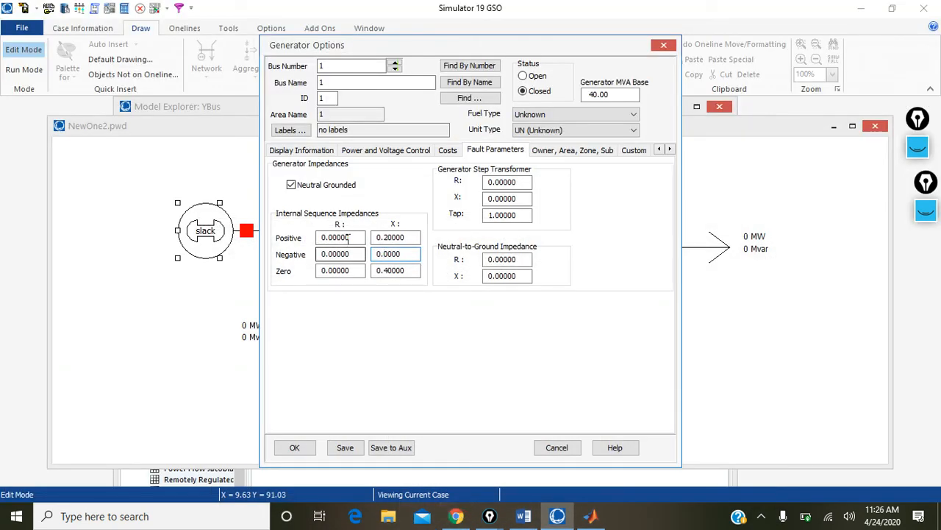
text(2)
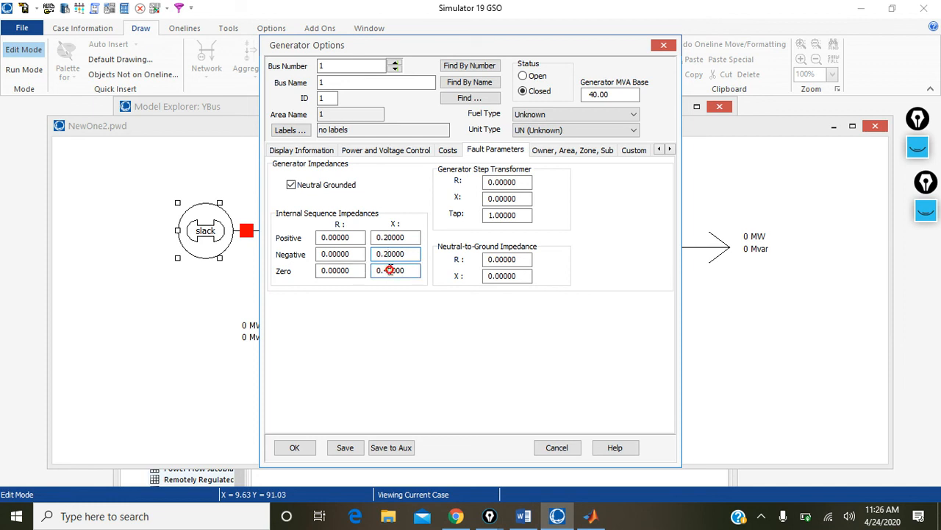
text(2)
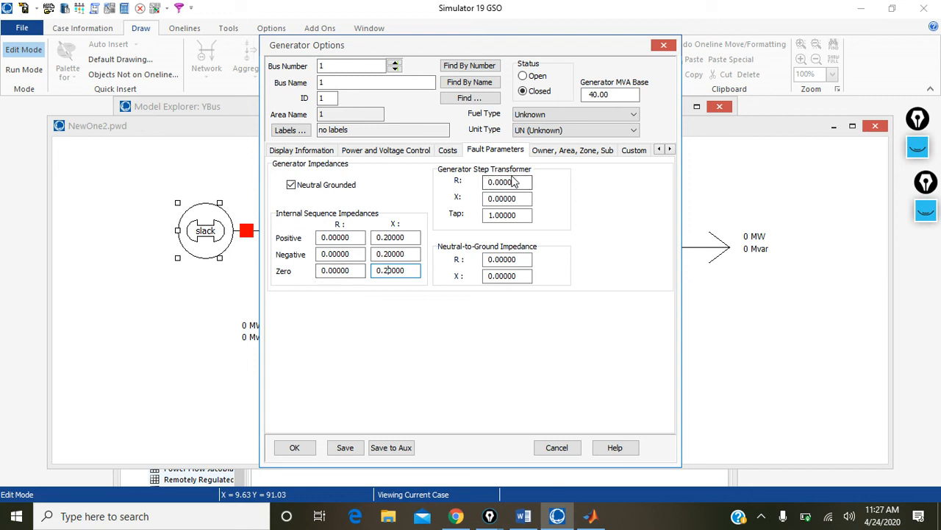
- Edit the generator step transformer's X value and accept the generator options
click(500, 198)
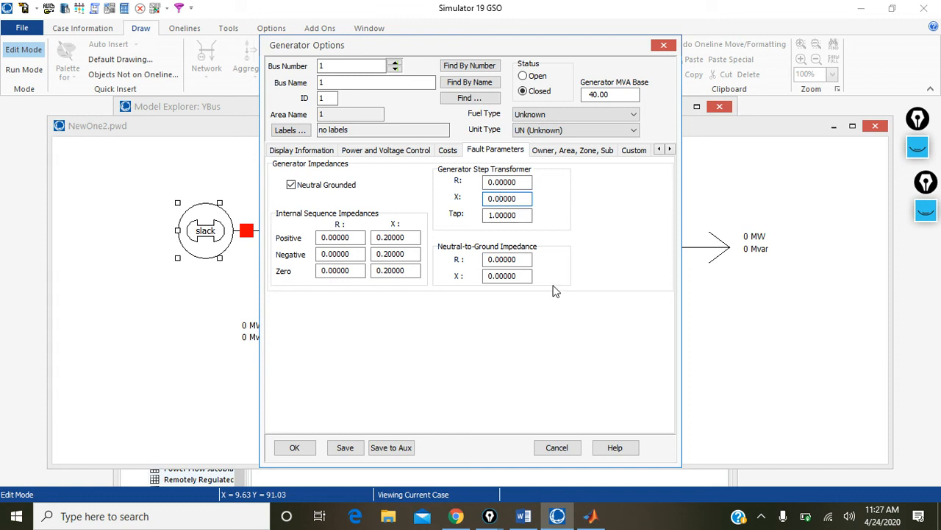
key(BackSpace)
text(2)
click(293, 449)
click(332, 312)
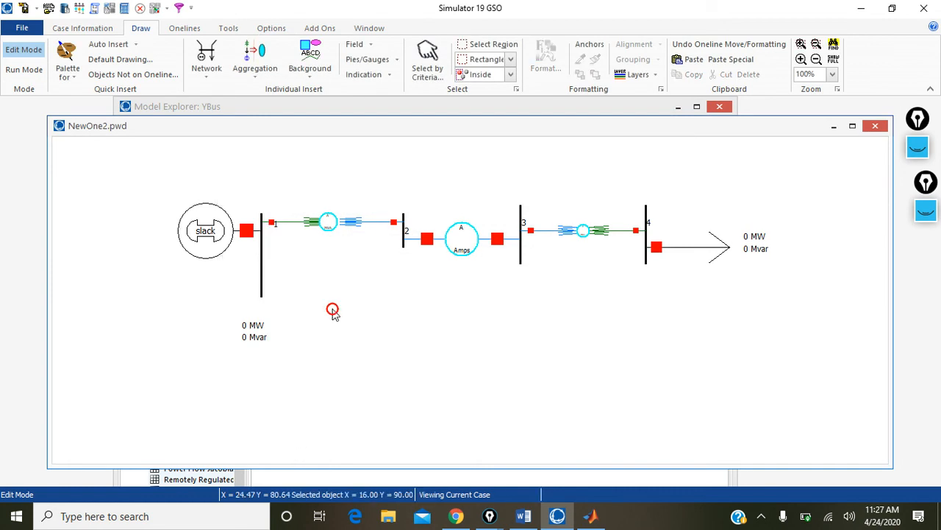
- Return the case to Run Mode and display its YBus matrix again
click(82, 28)
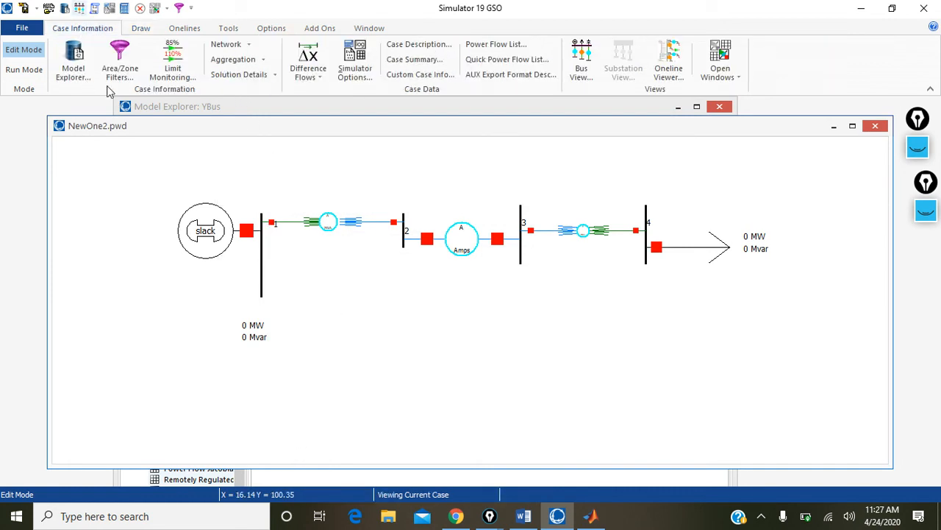
click(32, 70)
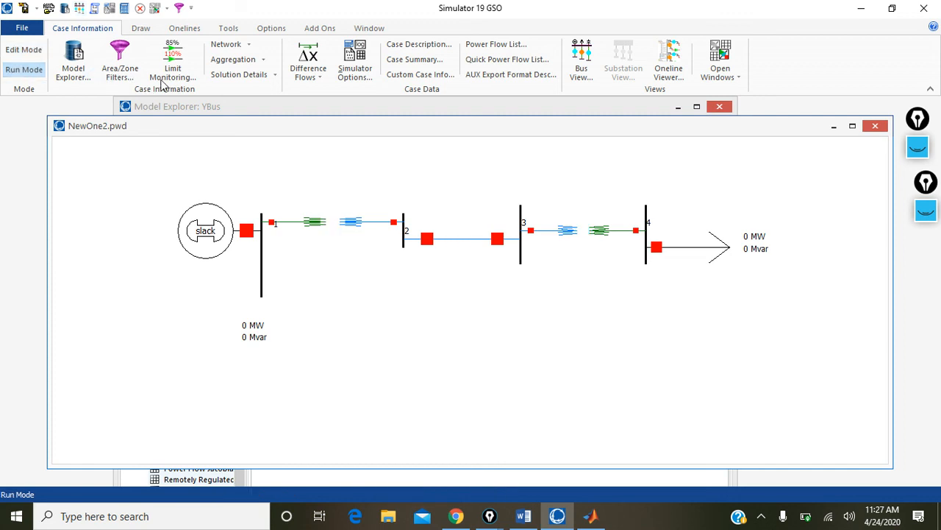
click(270, 75)
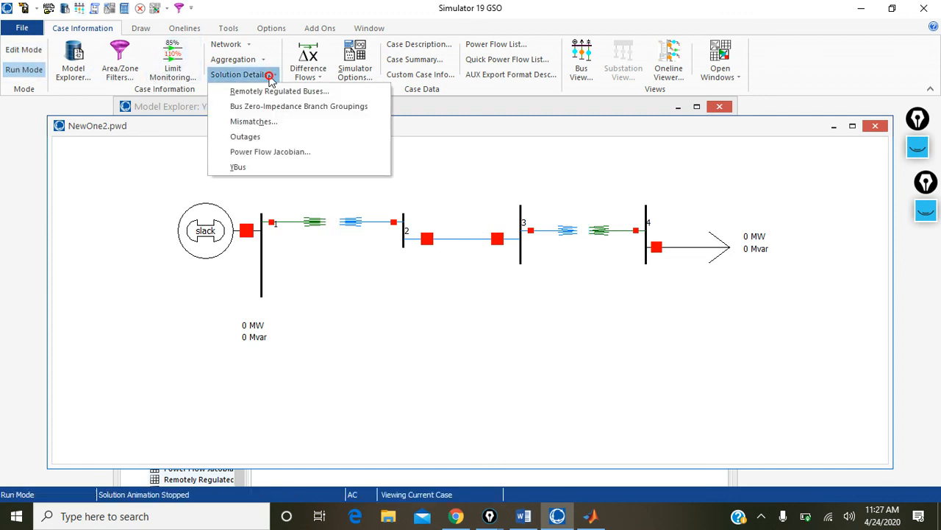
click(257, 168)
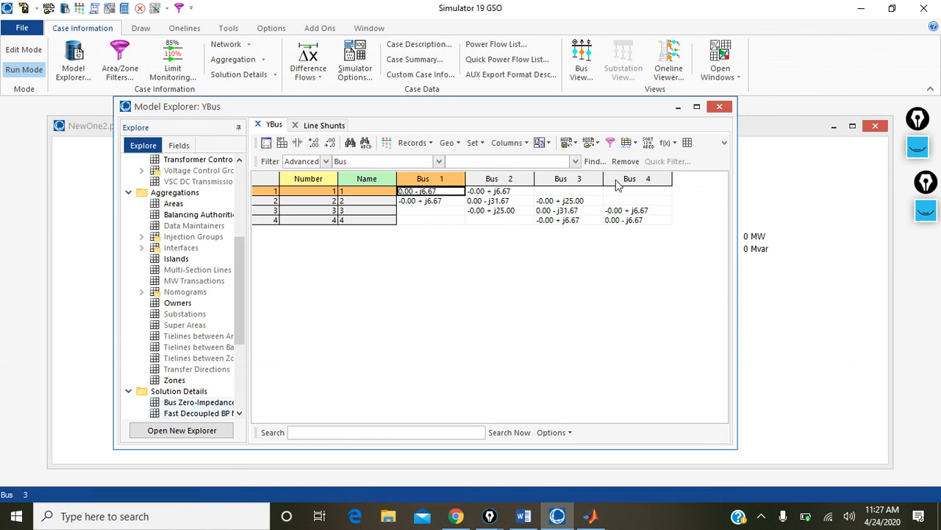
- Switch to MATLAB and test the Command Window by running the entry "jhbjh"
click(601, 519)
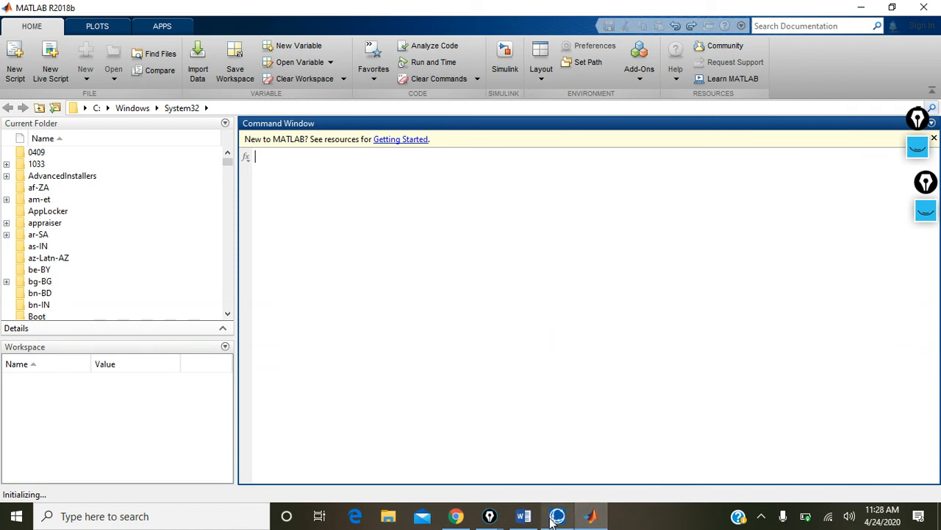
mouse_move(552, 520)
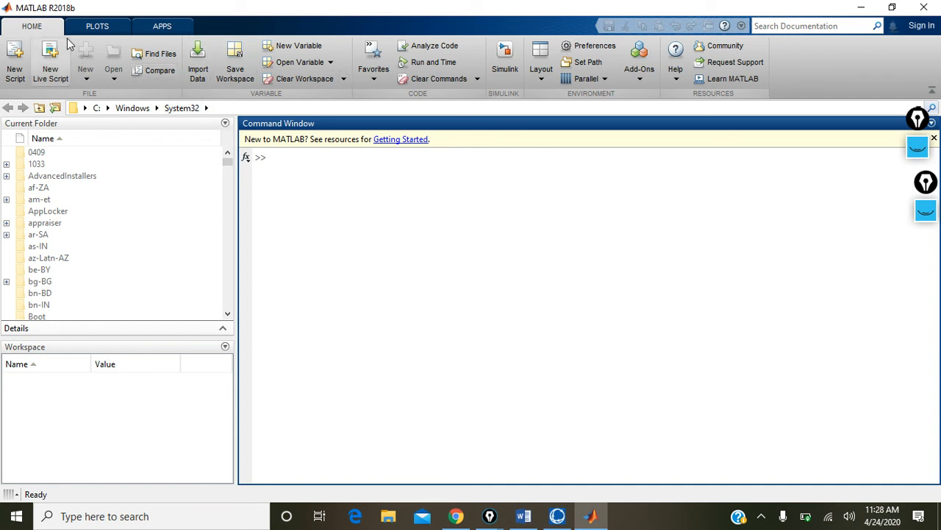
click(294, 177)
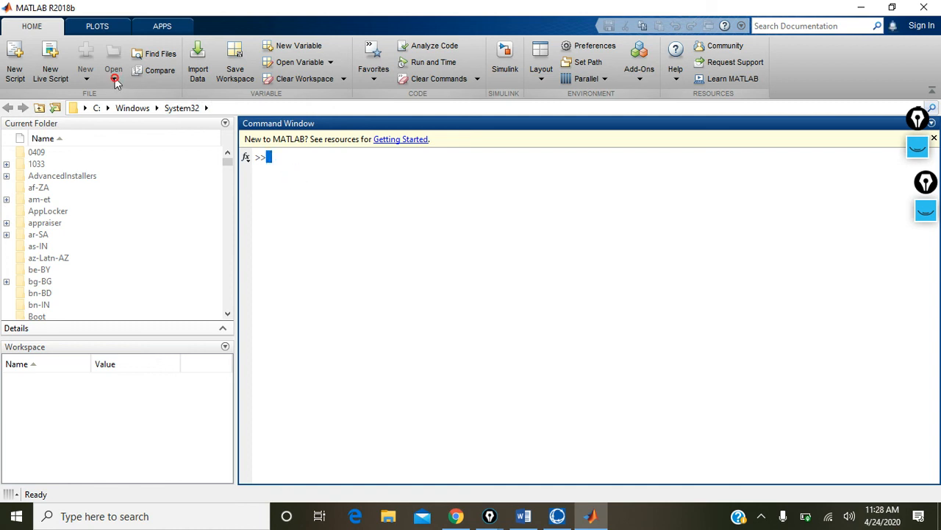
click(281, 165)
text(jhbjh)
key(Return)
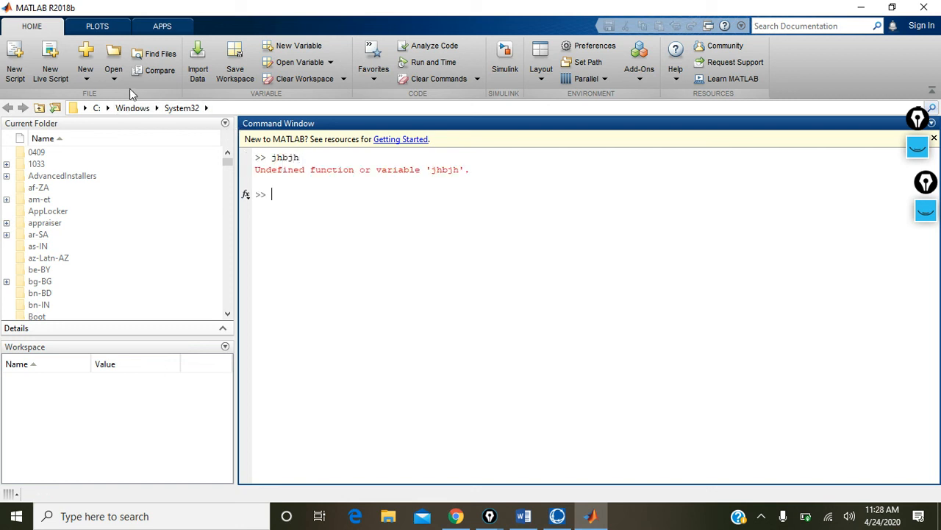
- Open the exported YBus.m file from the Desktop in the MATLAB editor
click(116, 71)
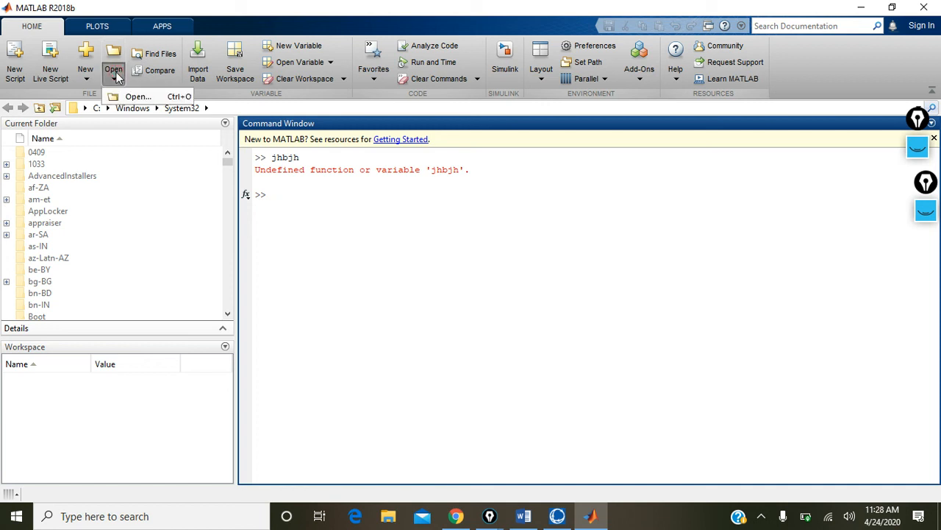
click(137, 98)
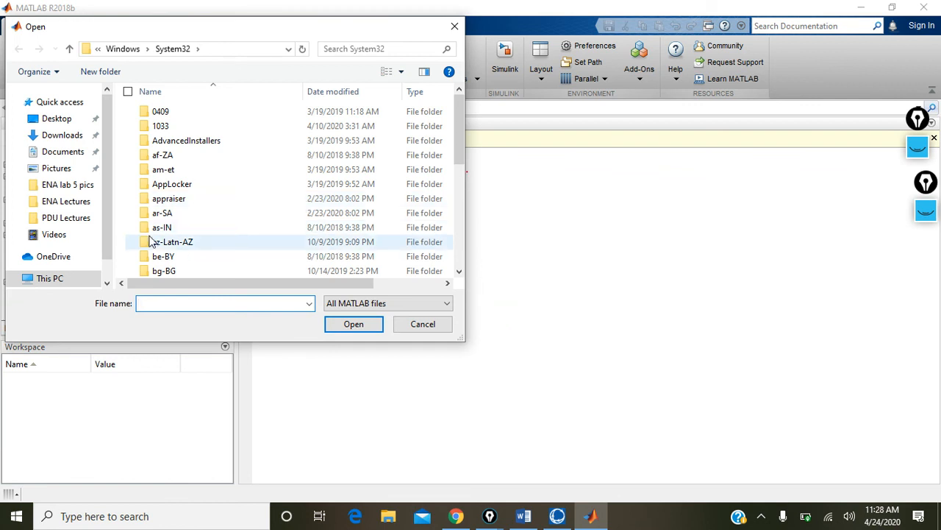
click(48, 124)
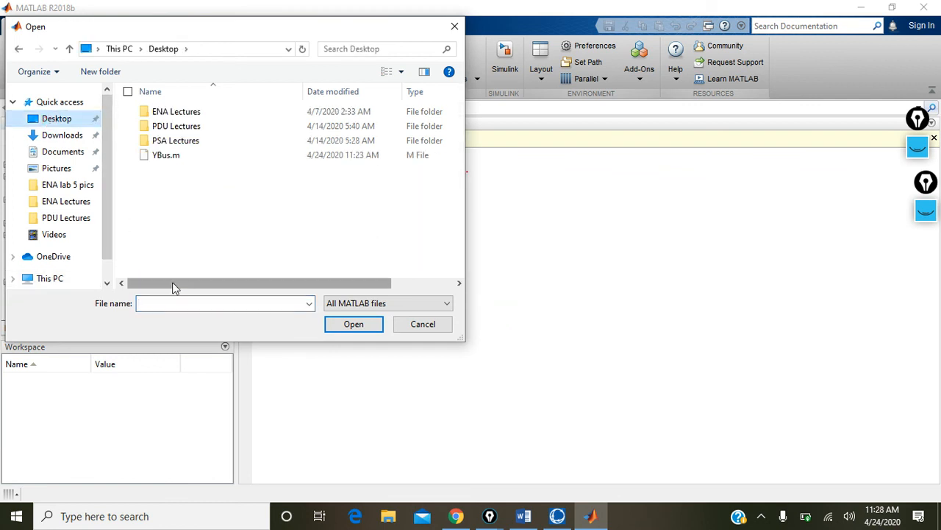
click(171, 157)
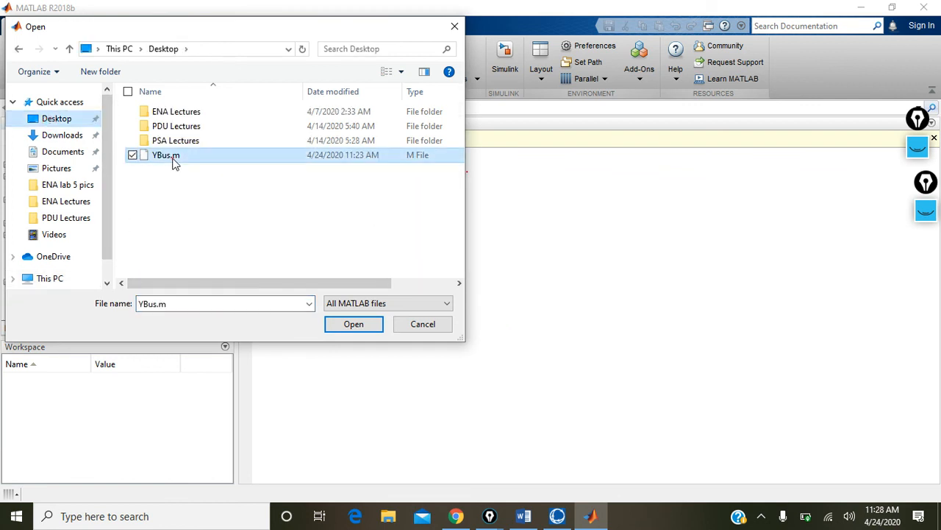
click(336, 329)
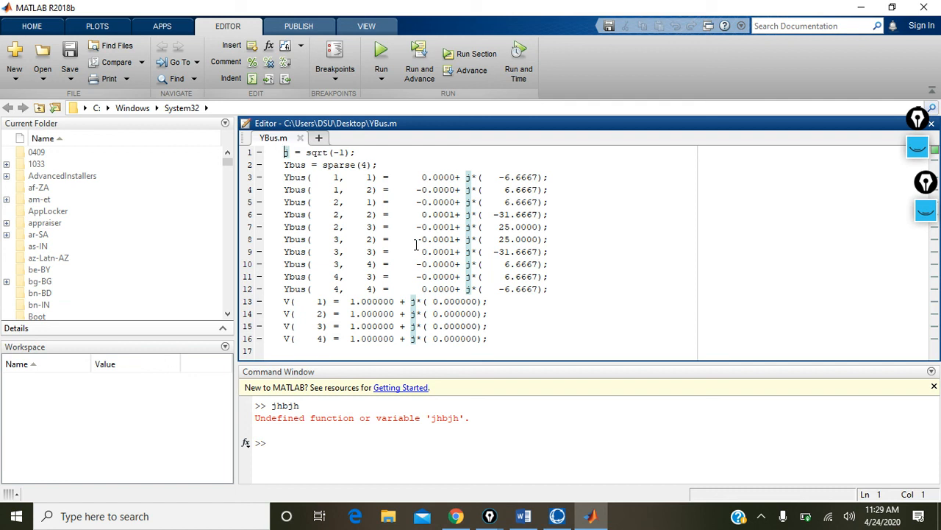
- Read the sparsity graph and Post Lab tasks in the Word document Lab No. 3-PSA, and return to MATLAB
click(524, 523)
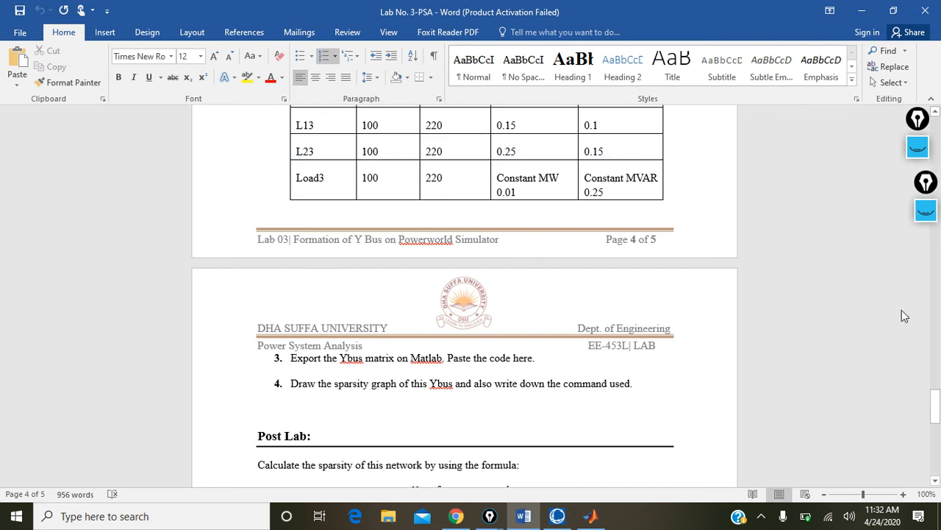
drag(937, 400, 940, 413)
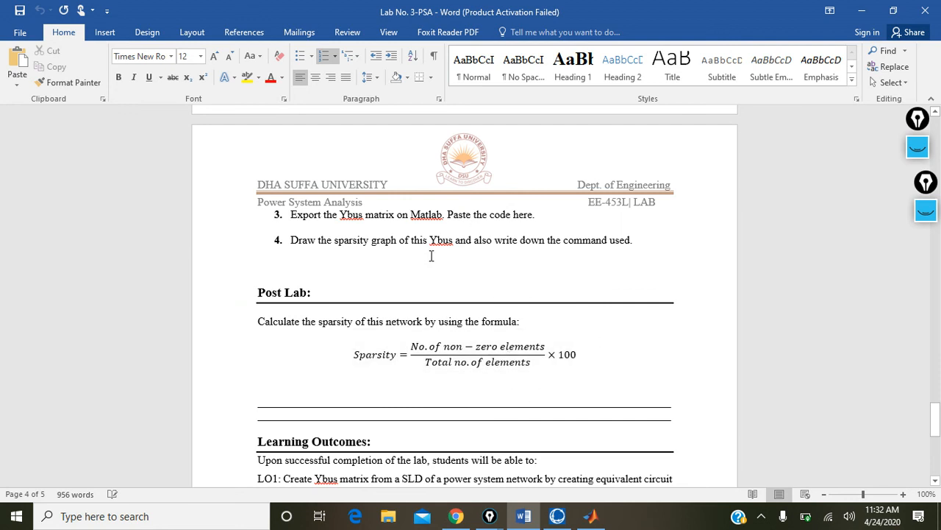
click(591, 515)
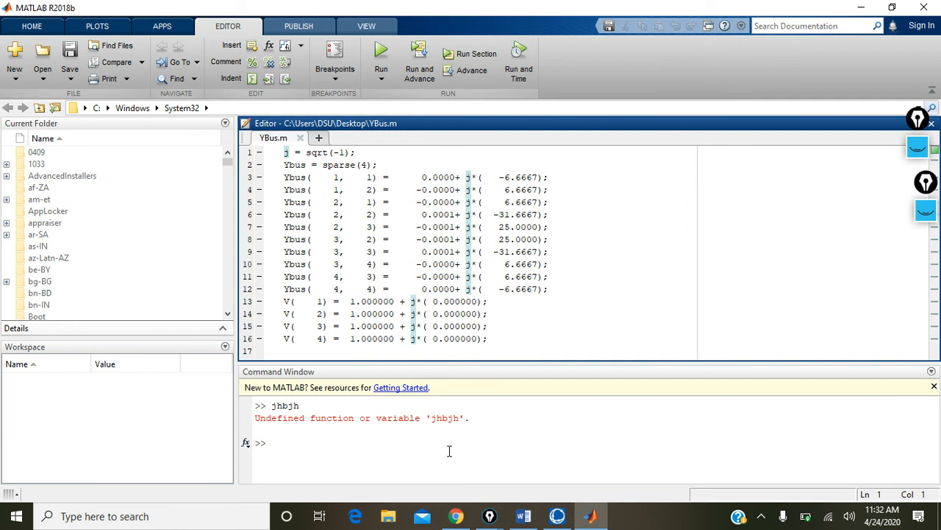
- Copy the entire YBus.m script into the Command Window and run it to define the Ybus matrix and voltages
click(495, 345)
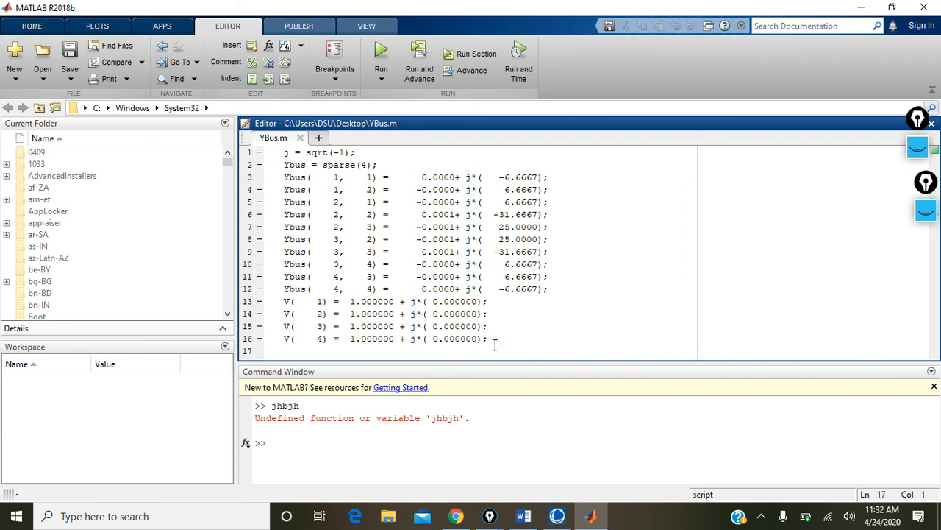
key(ctrl+a)
key(ctrl+c)
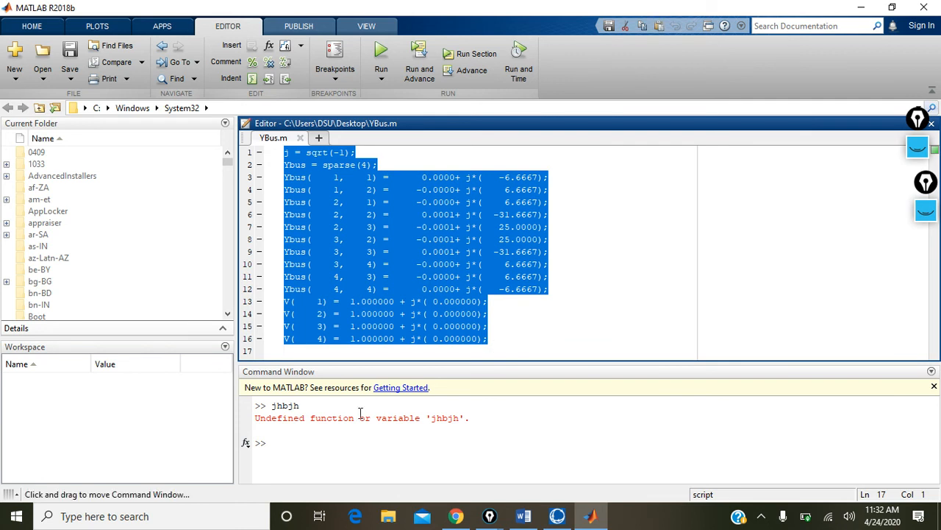
click(355, 429)
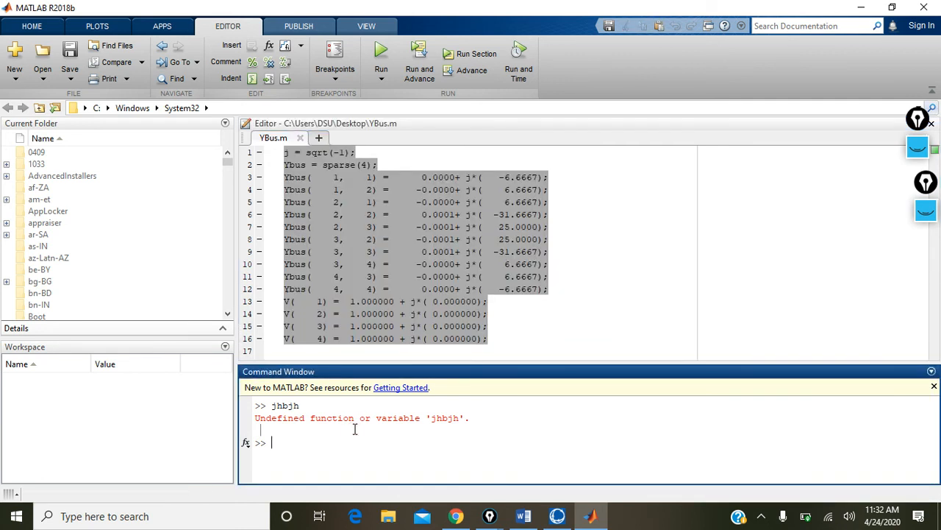
key(ctrl+v)
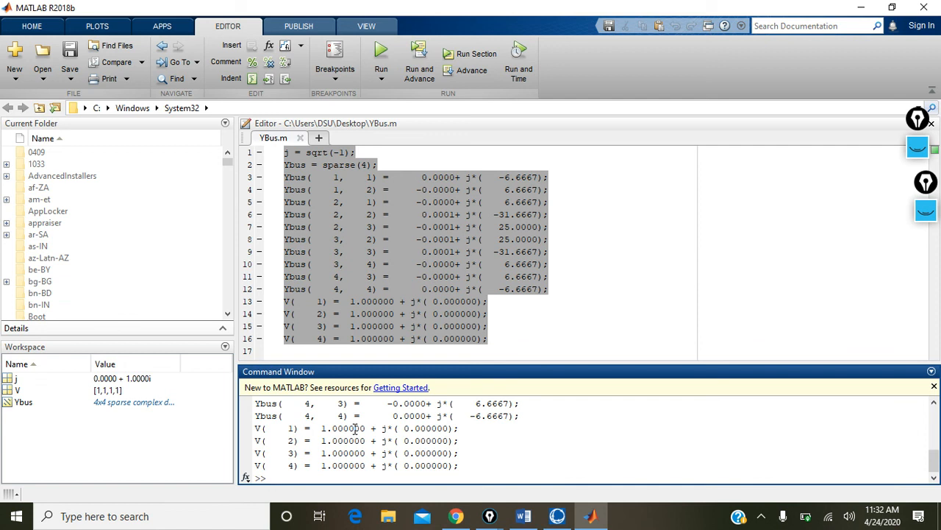
- Plot the sparsity graph of the matrix by running spy(Ybus) in the Command Window
text(spy(Y)
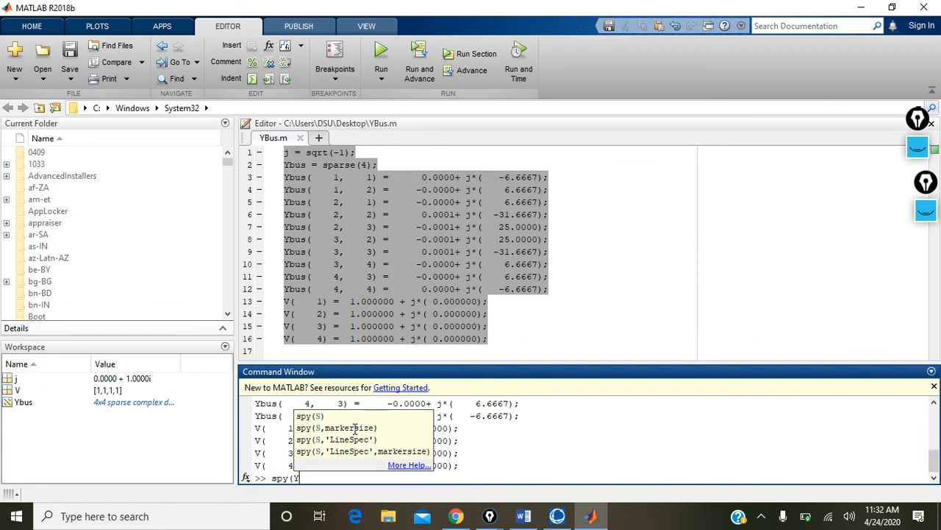
text(bus))
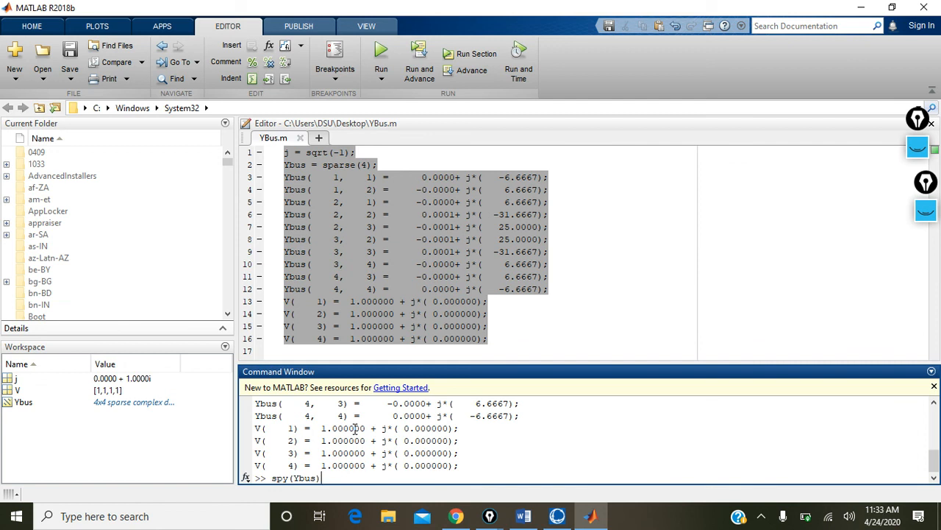
key(Return)
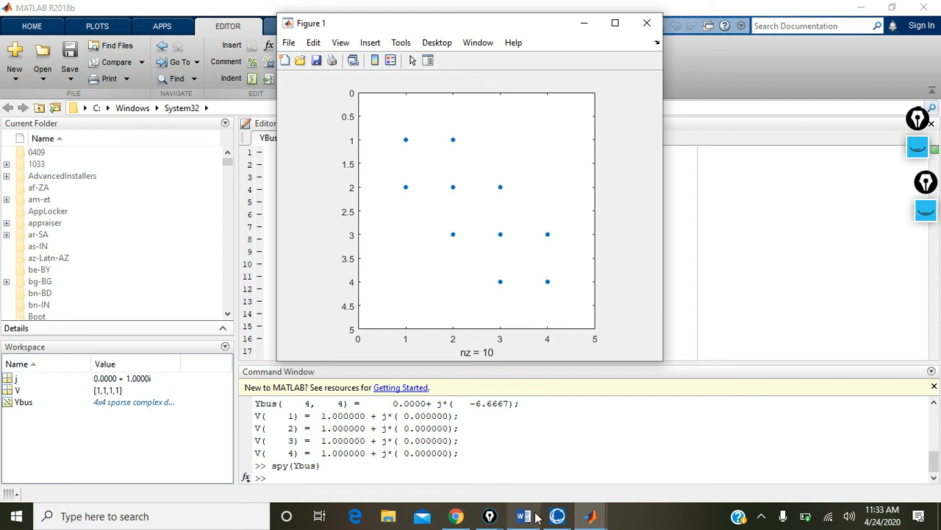
- Review the Post Lab sparsity formula in Word and the handwritten Y bus calculation in Chrome, dismissing the low-battery notice
mouse_move(537, 517)
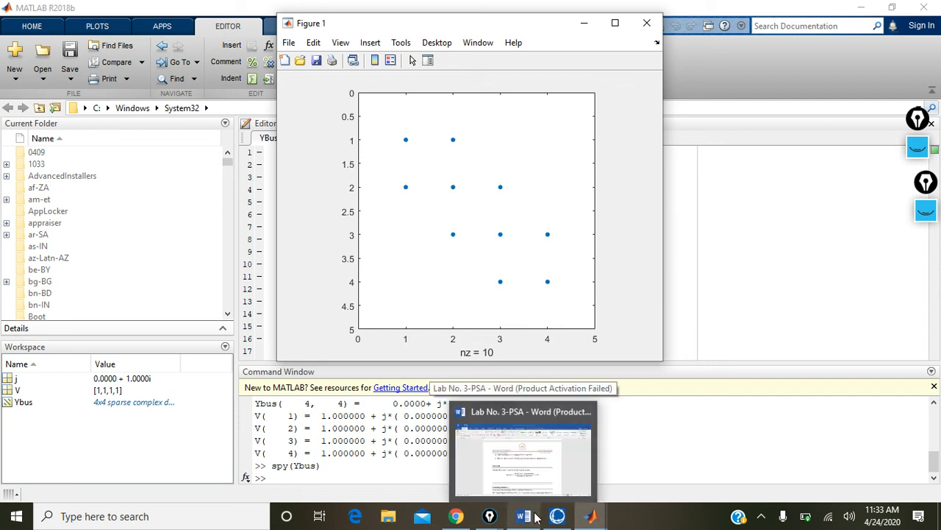
click(524, 517)
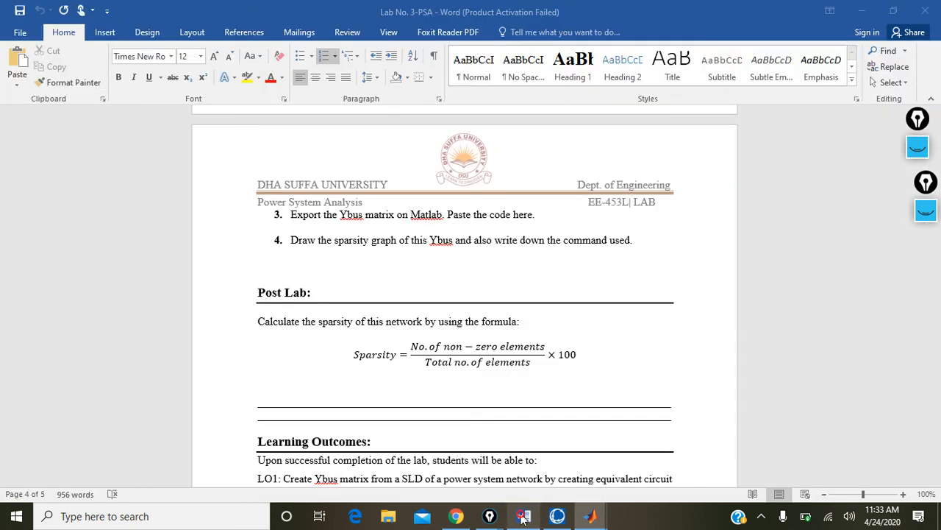
click(456, 517)
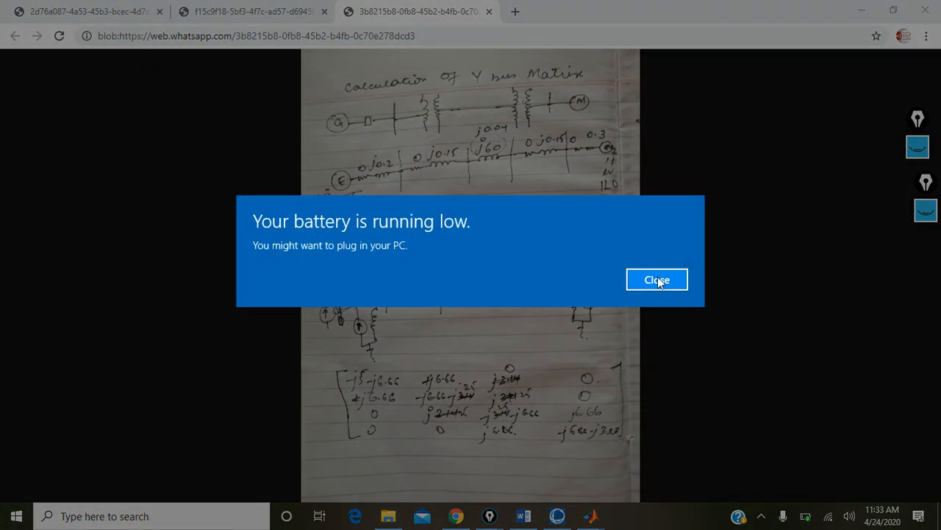
click(657, 278)
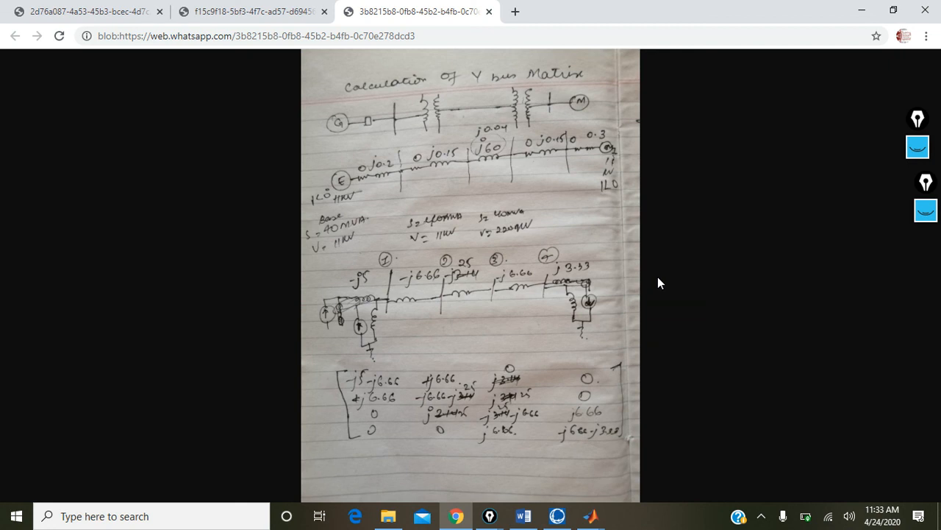
mouse_move(594, 518)
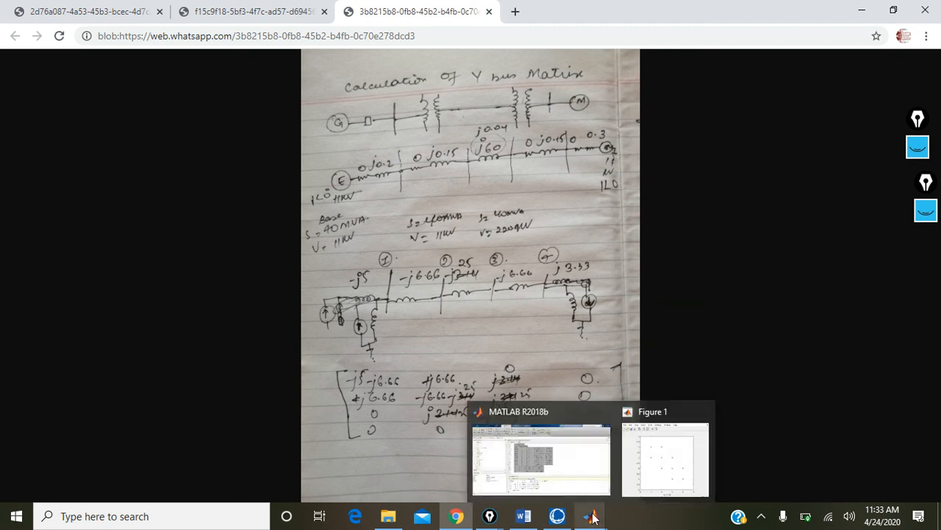
click(763, 517)
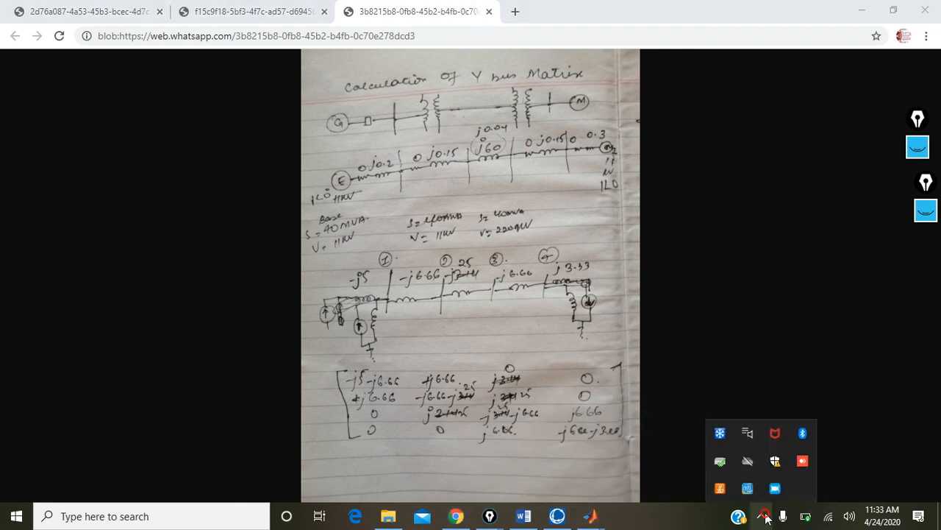
click(525, 517)
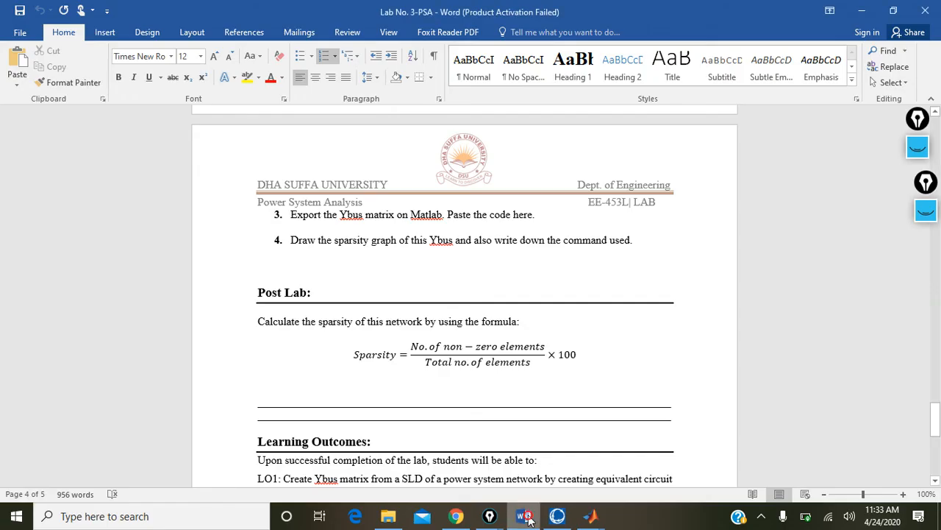
click(763, 517)
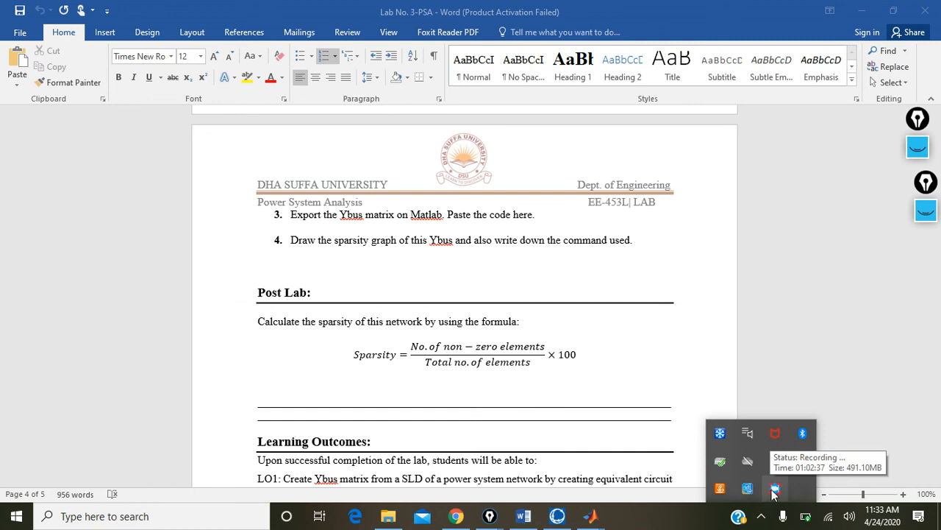
right_click(773, 489)
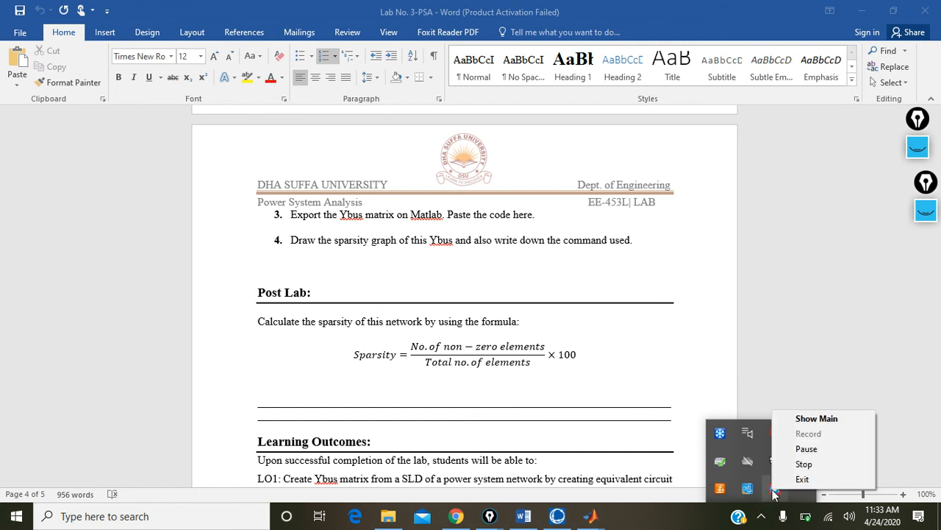